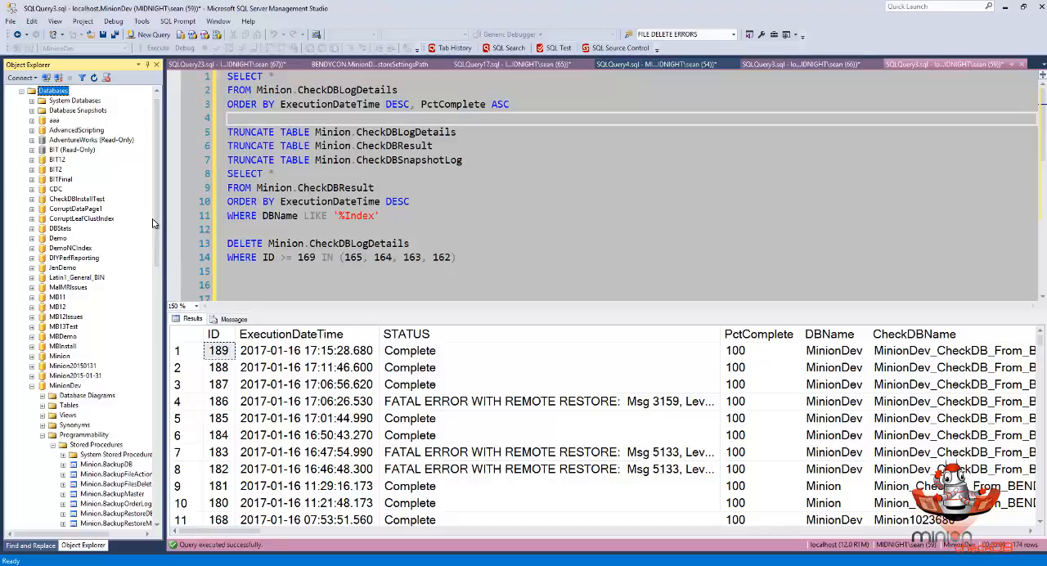
# - Collapse the Programmability folder of the MinionDev database and expand its Tables folder
pyautogui.scroll(-12, 131, 433)
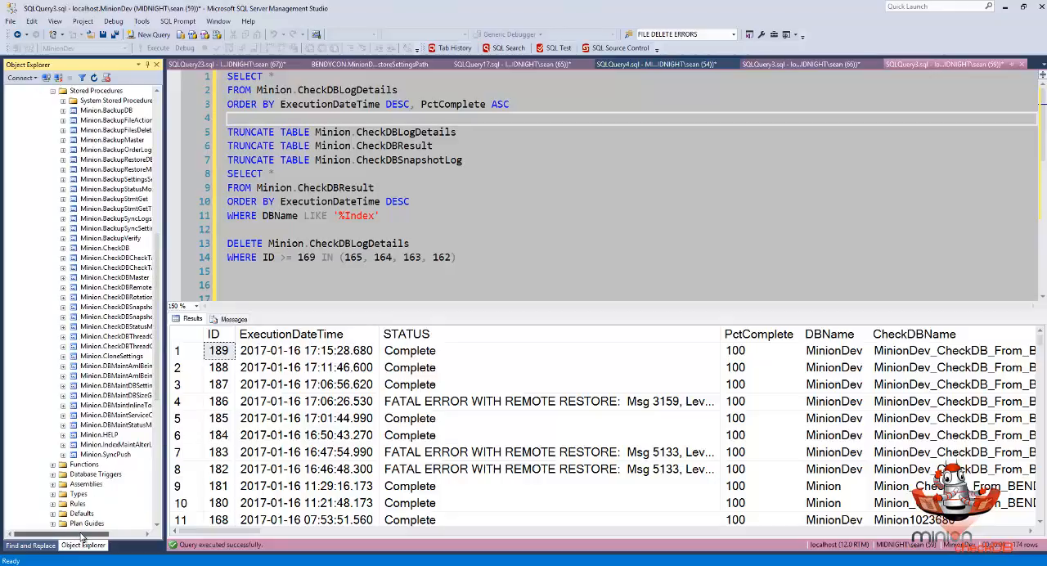
pyautogui.moveTo(87, 535); pyautogui.dragTo(107, 524)
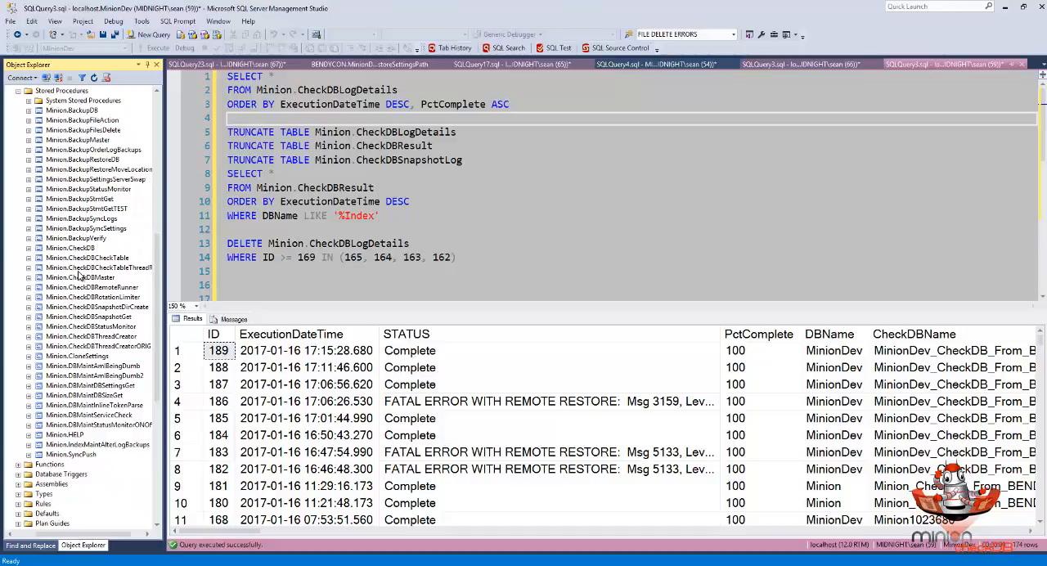
pyautogui.scroll(2, 80, 277)
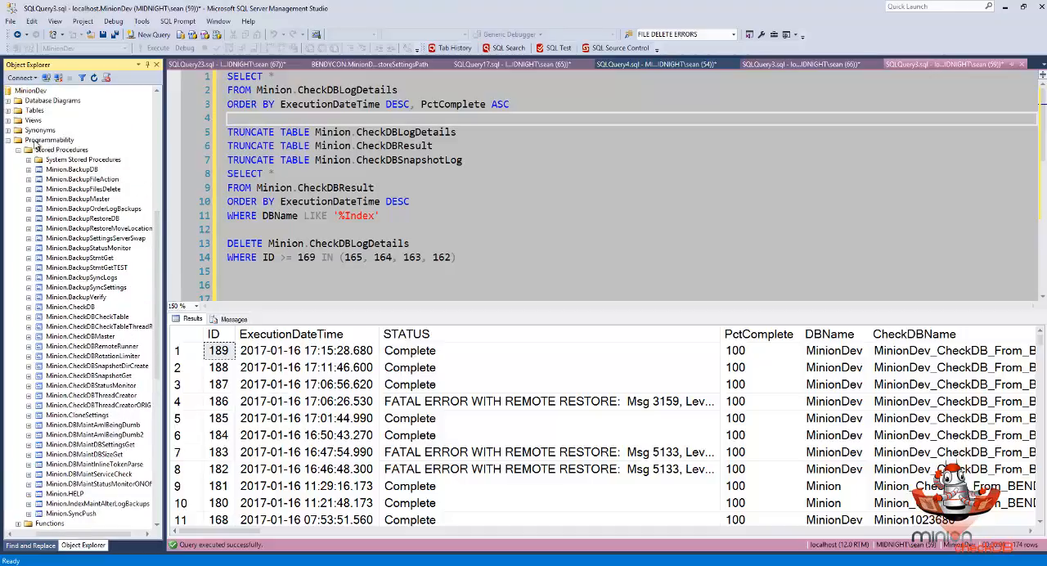
pyautogui.doubleClick(36, 142)
pyautogui.doubleClick(33, 190)
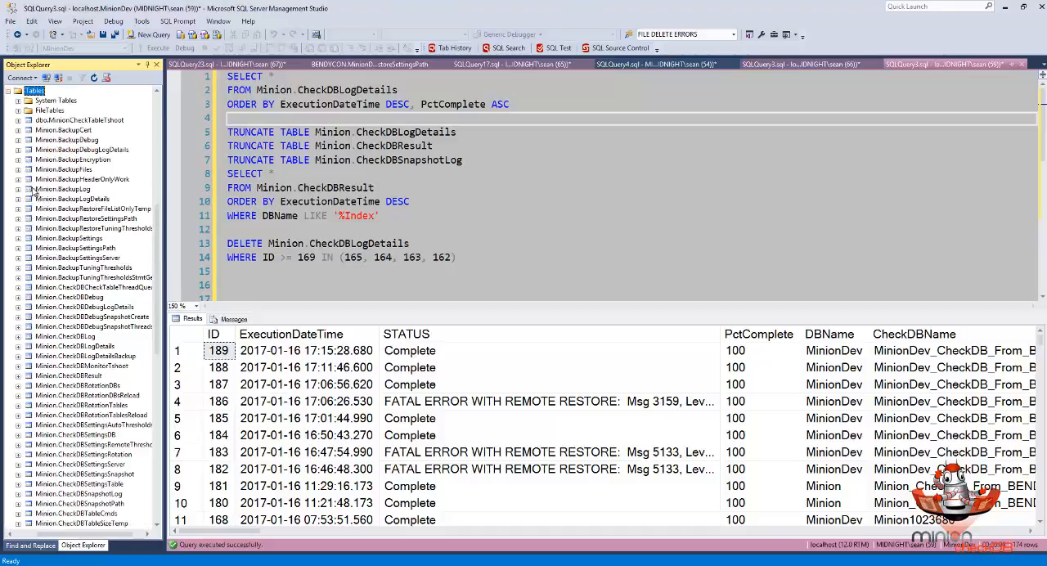
# - Open the top 200 rows of the Minion.CheckDBSettingsDB table for editing
pyautogui.scroll(-3, 81, 352)
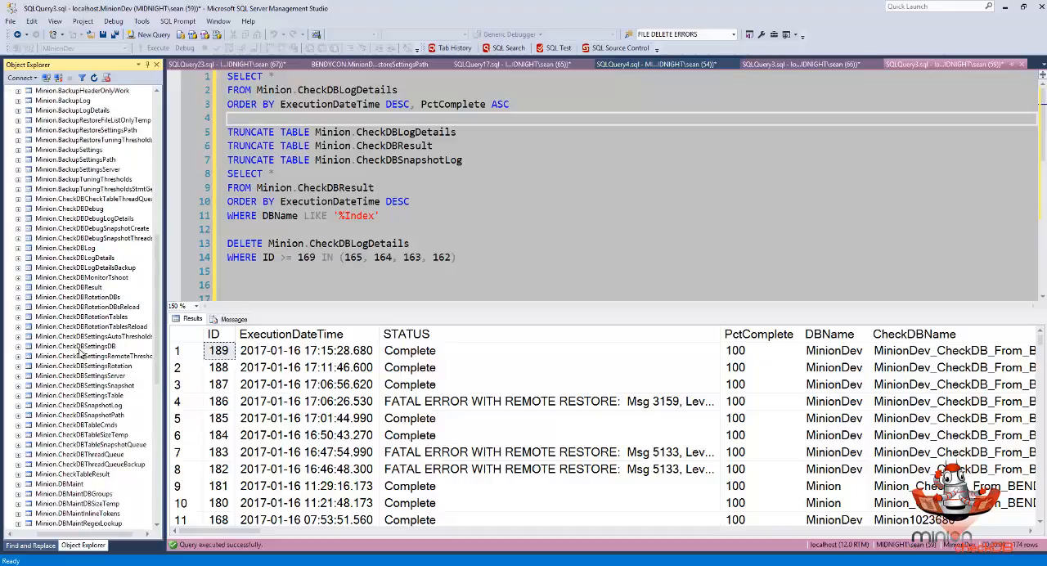
pyautogui.click(96, 348)
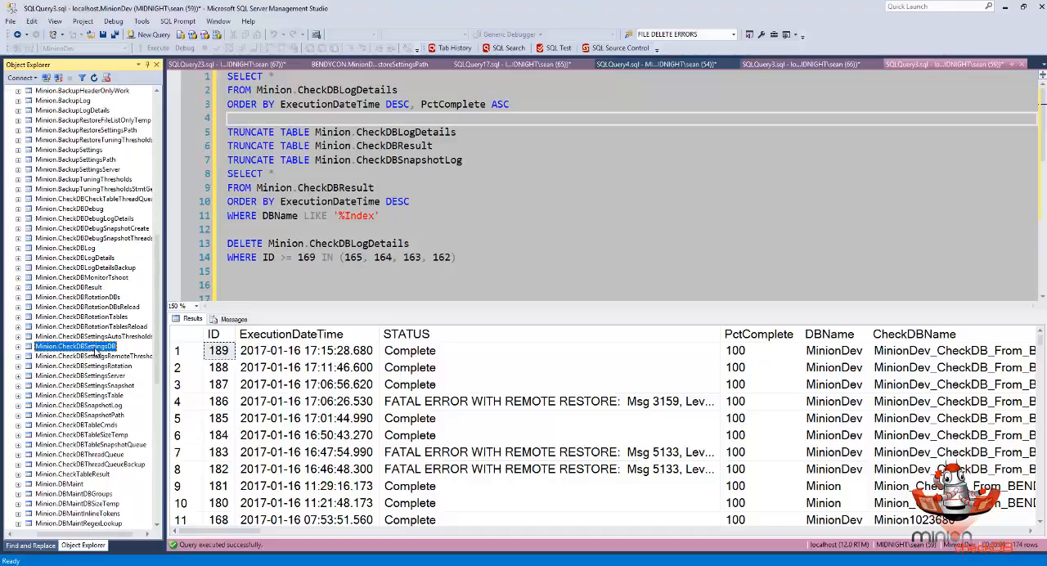
pyautogui.rightClick(95, 348)
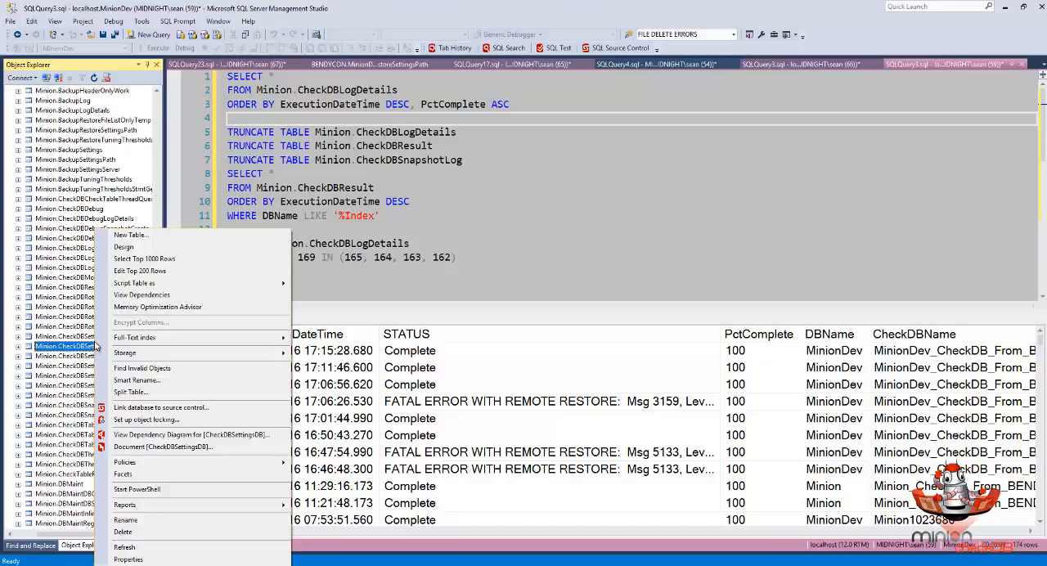
pyautogui.click(131, 270)
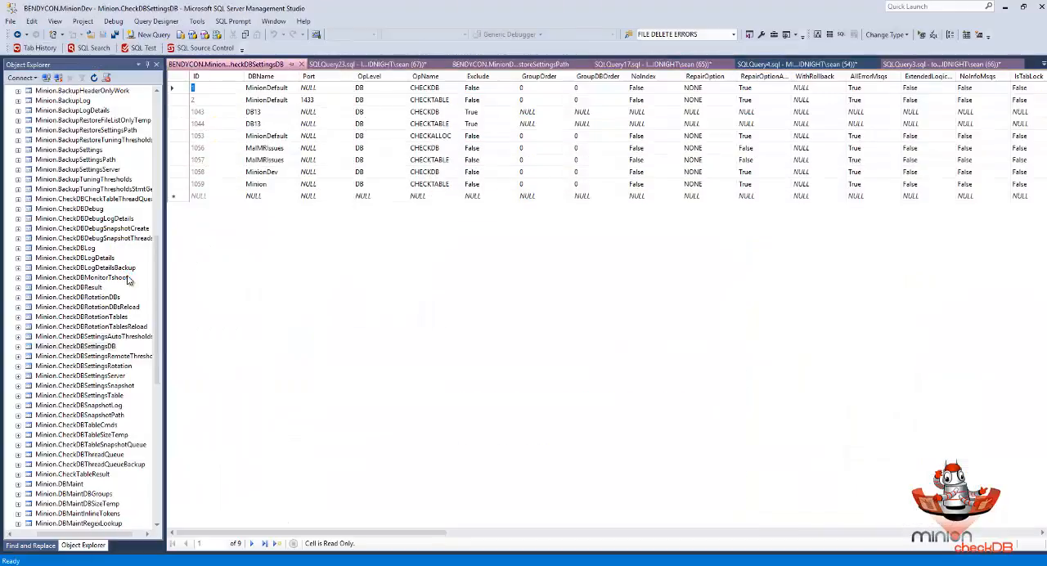
# - Examine the remote settings of the MinionDev CHECKDB row, widening the PreferredDBName and RemoteRestoreMode columns
pyautogui.click(181, 173)
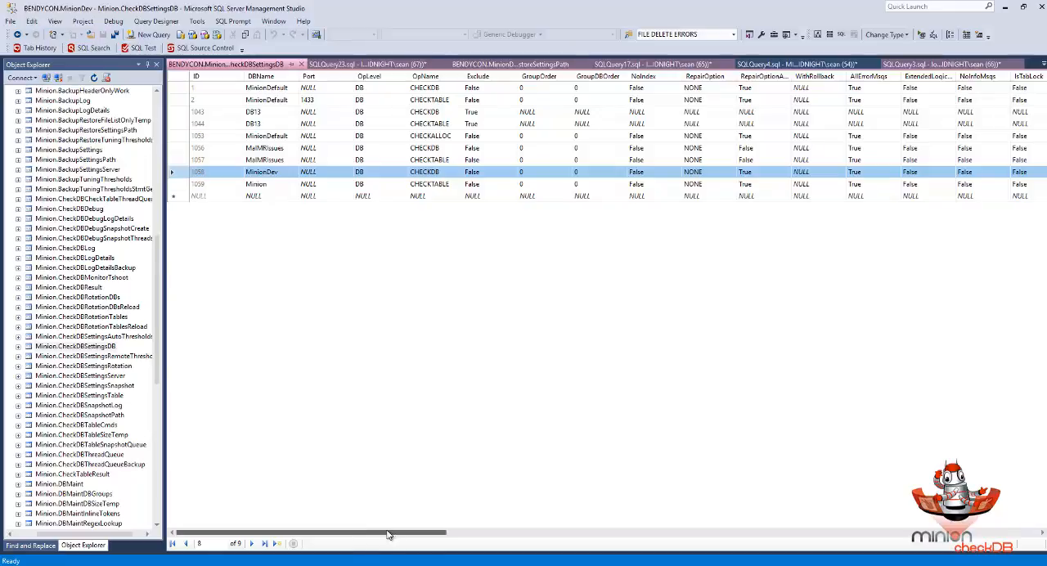
pyautogui.moveTo(389, 534); pyautogui.dragTo(573, 533)
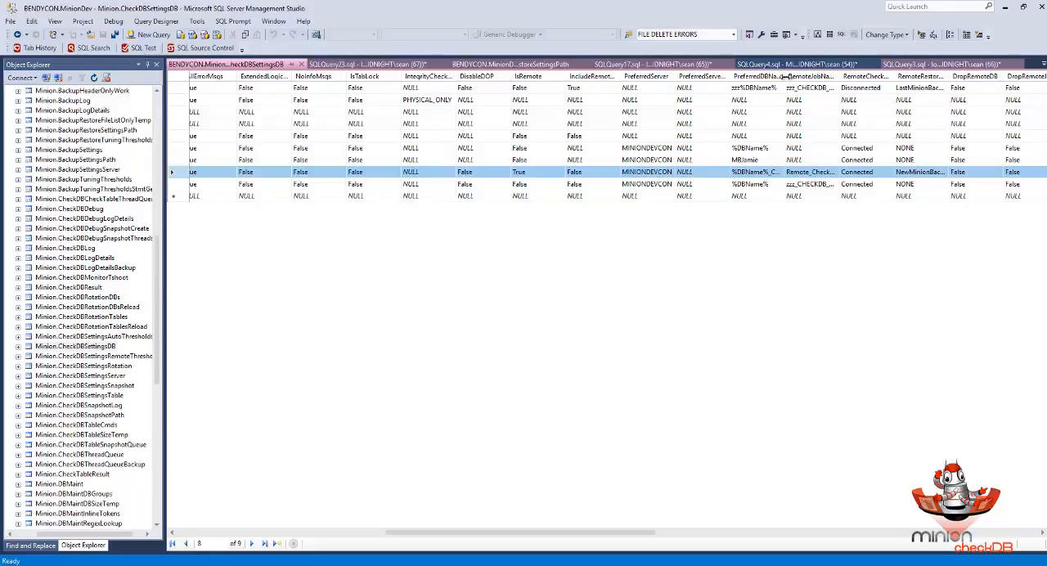
pyautogui.moveTo(783, 76); pyautogui.dragTo(809, 76)
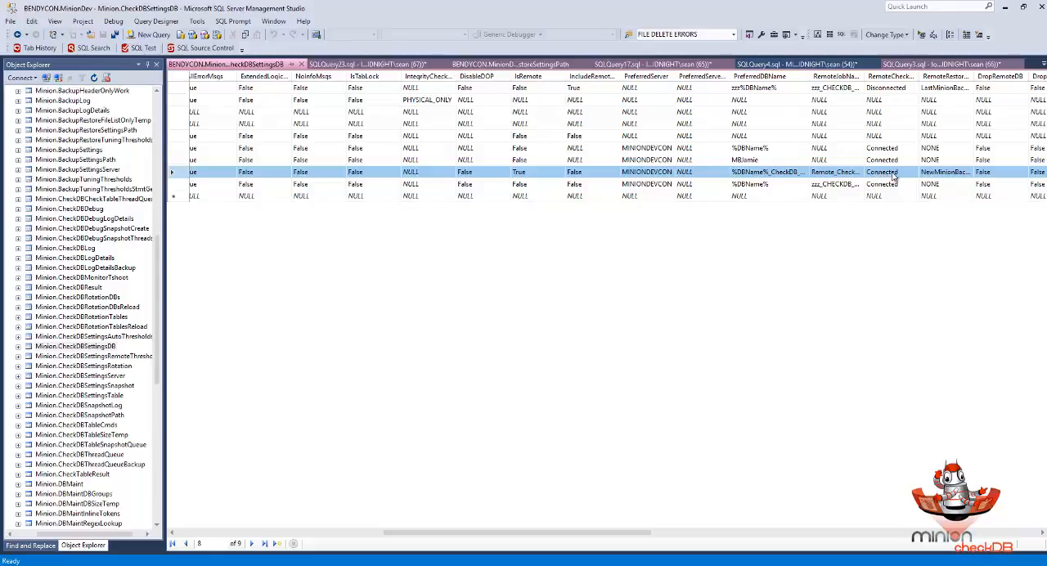
pyautogui.click(934, 177)
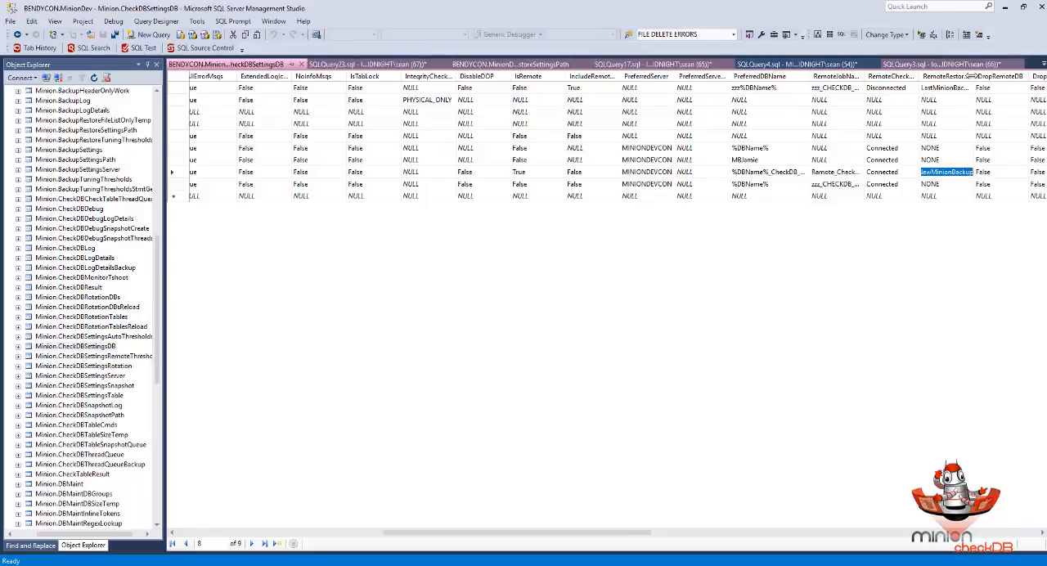
pyautogui.moveTo(973, 76); pyautogui.dragTo(986, 77)
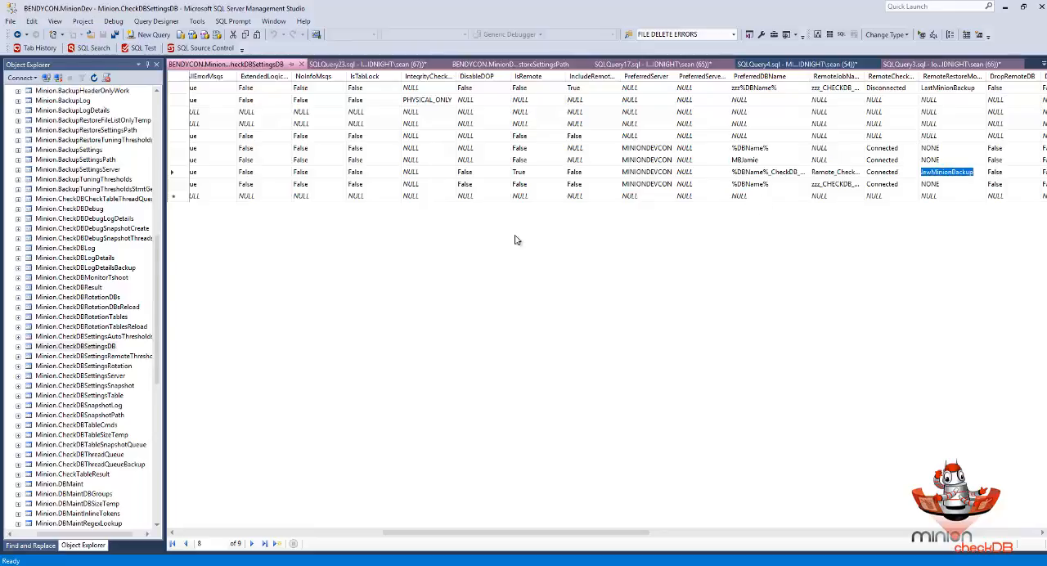
pyautogui.click(175, 172)
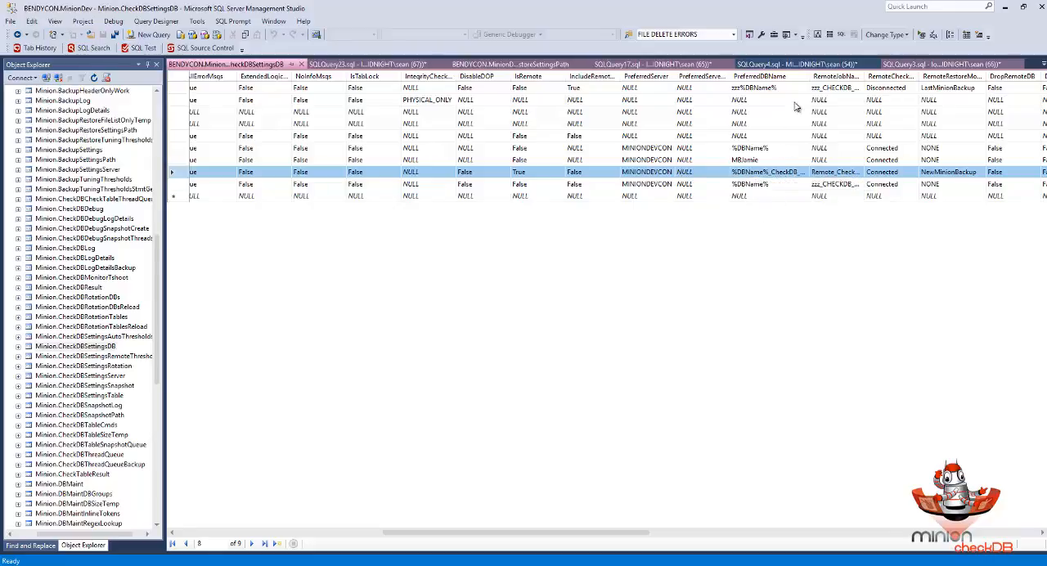
# - Widen the PreferredDBName and RemoteJobName columns further and review the MinionDev row's naming patterns and restore settings
pyautogui.moveTo(808, 79); pyautogui.dragTo(855, 80)
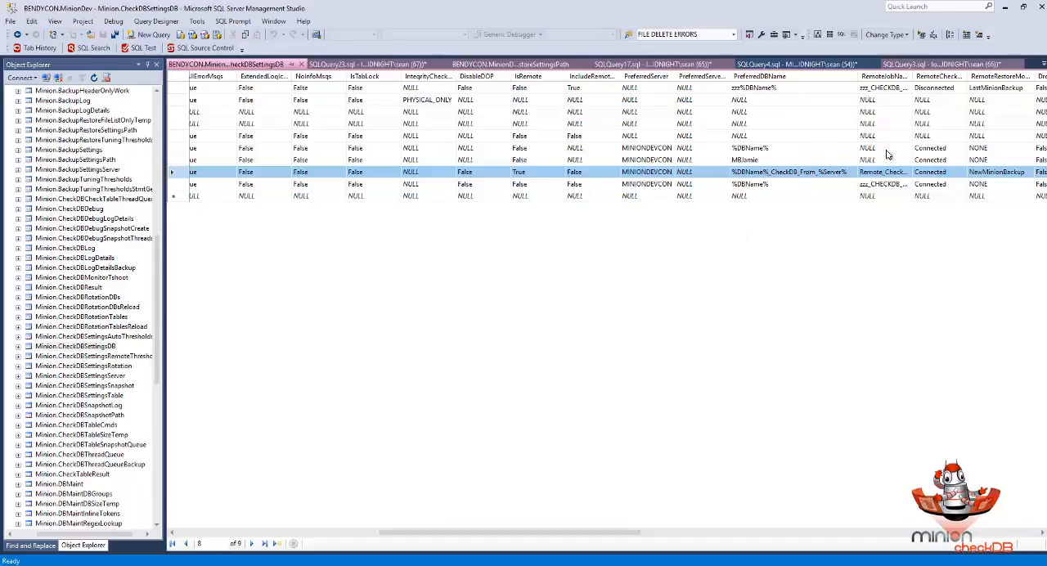
pyautogui.moveTo(914, 76); pyautogui.dragTo(935, 76)
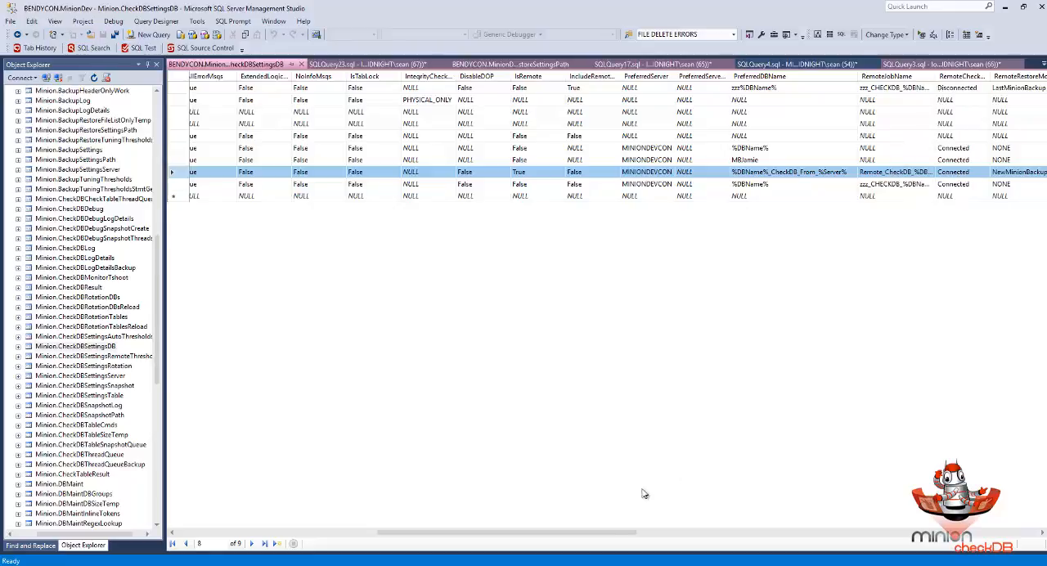
pyautogui.moveTo(644, 533); pyautogui.dragTo(692, 533)
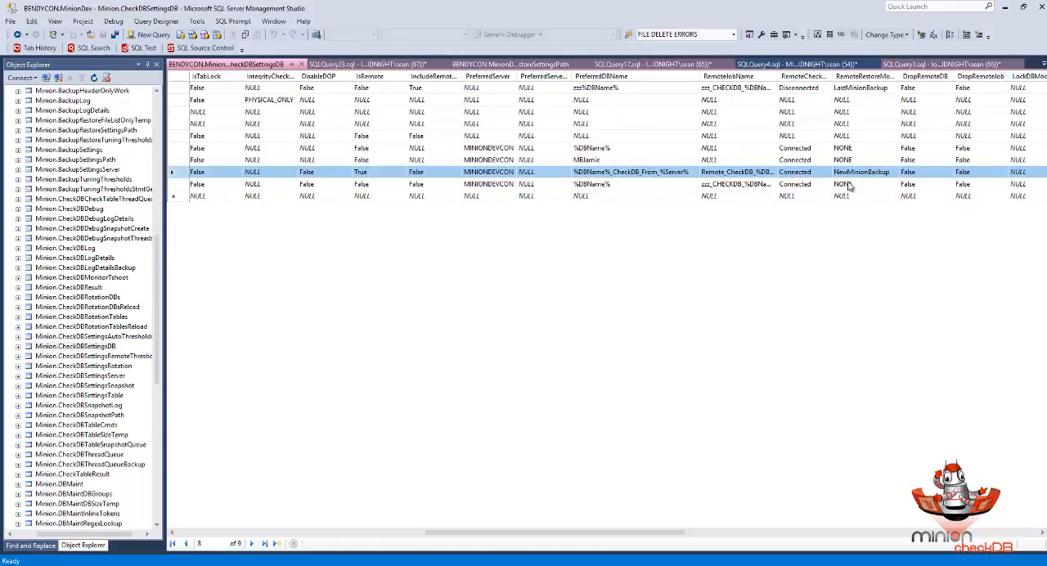
pyautogui.moveTo(551, 533); pyautogui.dragTo(220, 541)
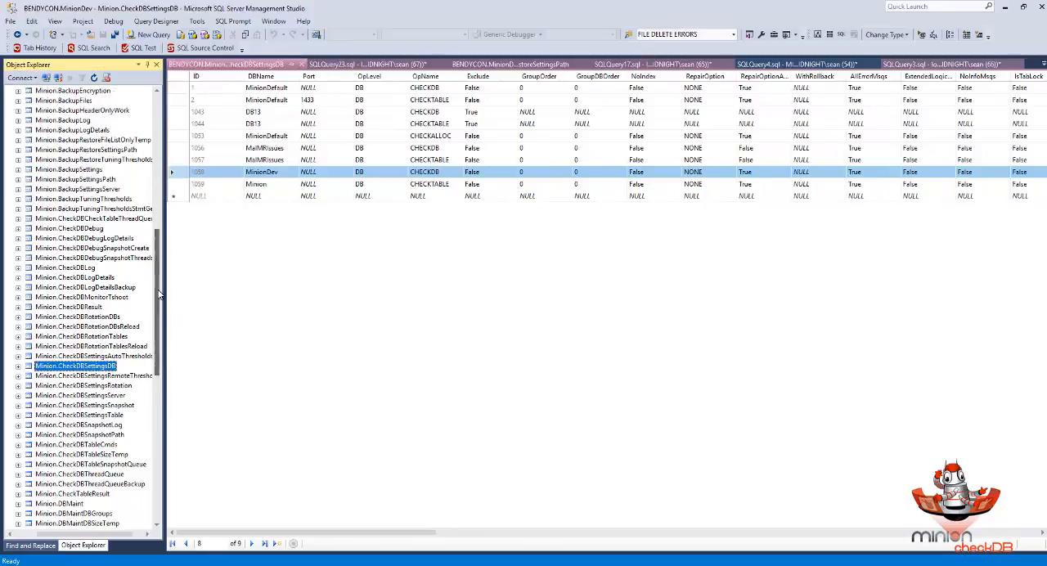
# - Close the CheckDBSettingsDB grid and open the top 200 rows of Minion.BackupSettings for editing
pyautogui.moveTo(161, 305); pyautogui.dragTo(161, 268)
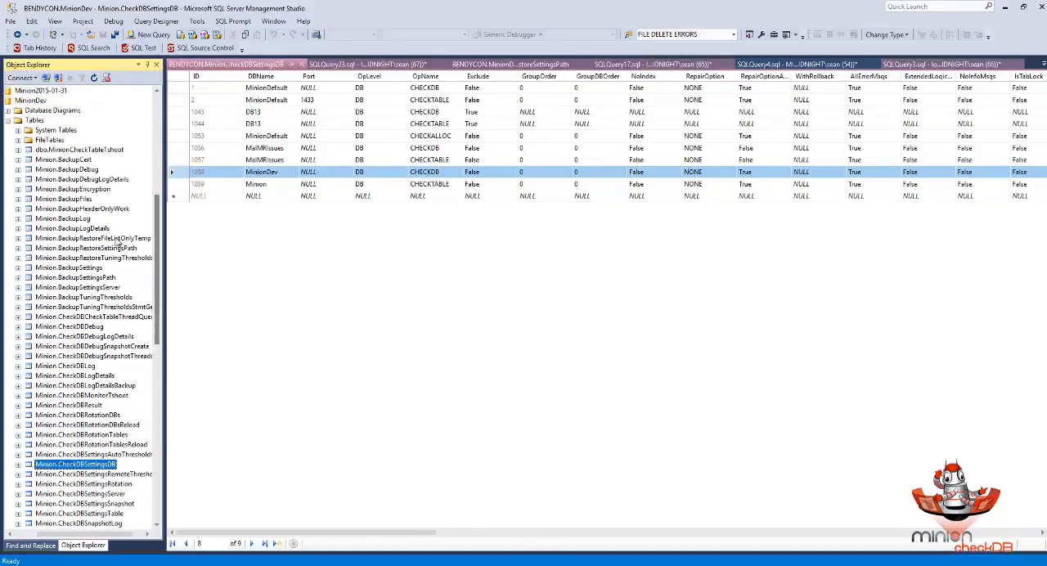
pyautogui.click(80, 268)
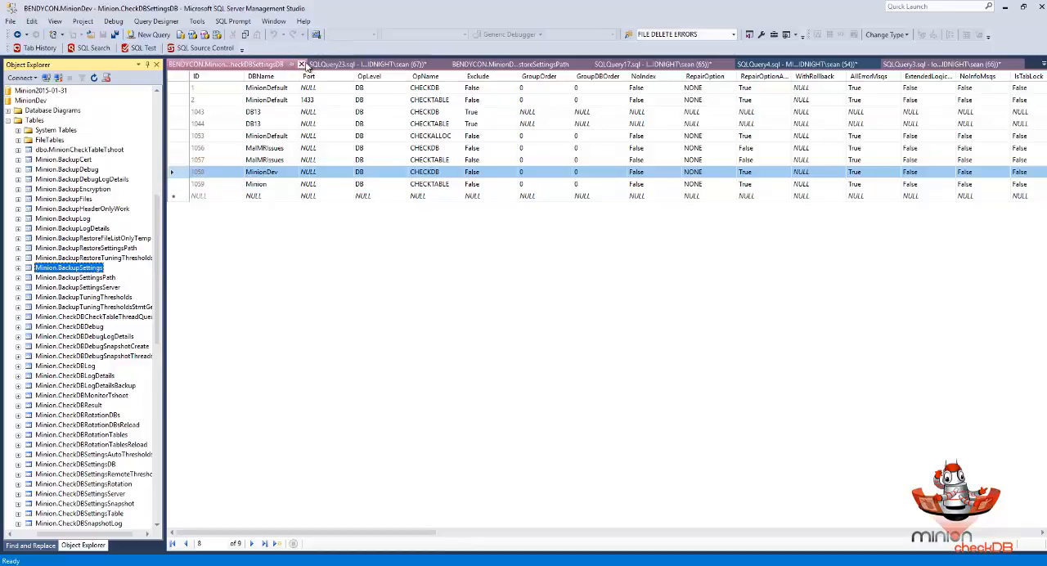
pyautogui.click(301, 64)
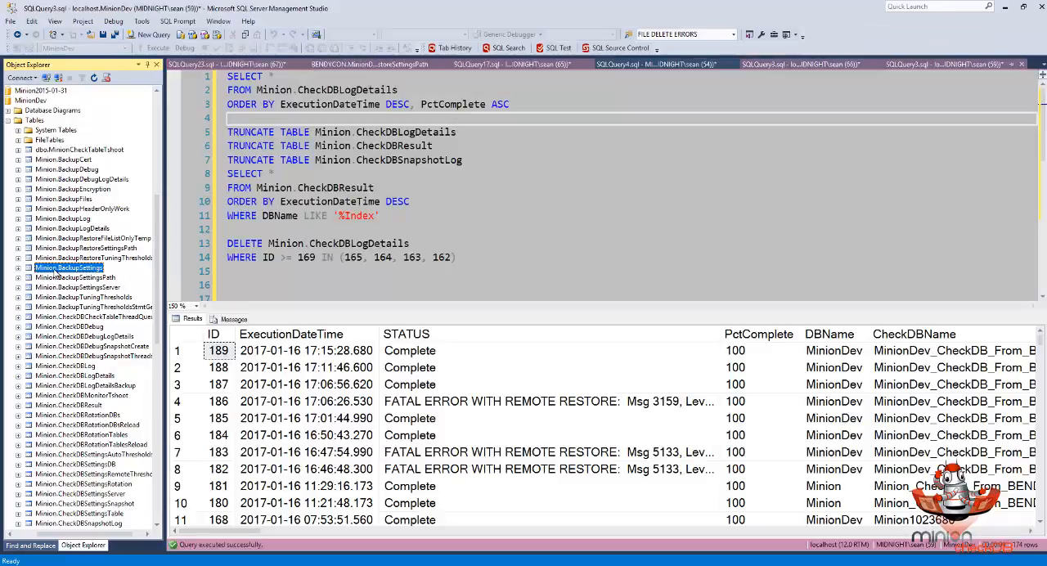
pyautogui.rightClick(55, 273)
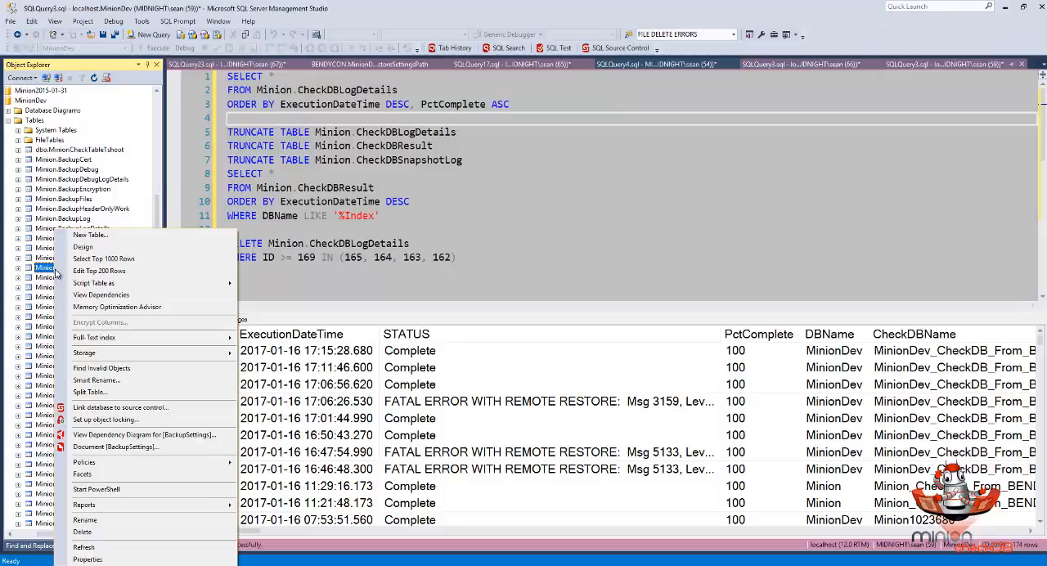
pyautogui.click(99, 270)
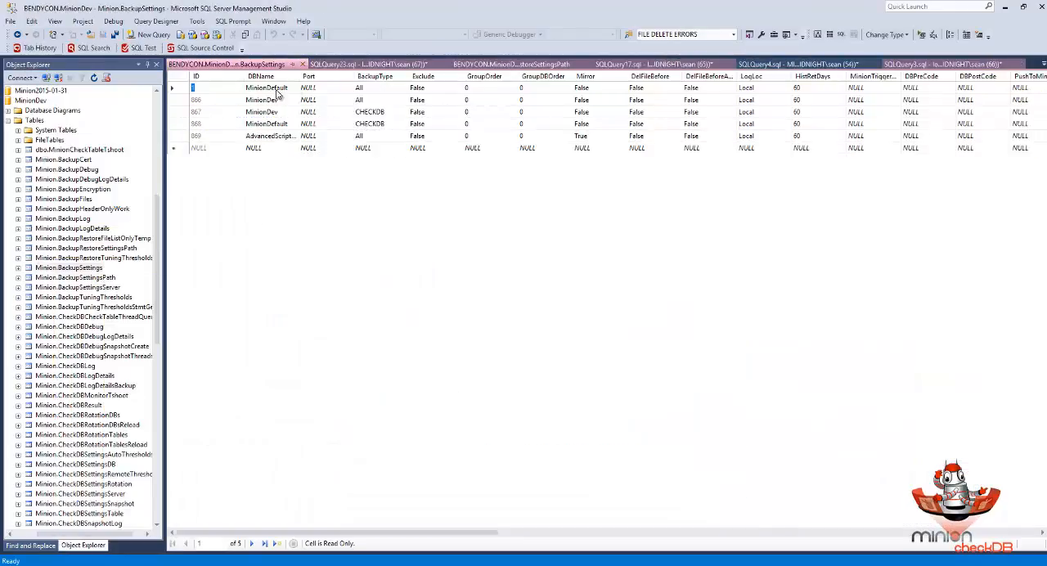
# - Examine the BackupType and CopyOnly values of the MinionDev CHECKDB row in the backup settings
pyautogui.click(190, 112)
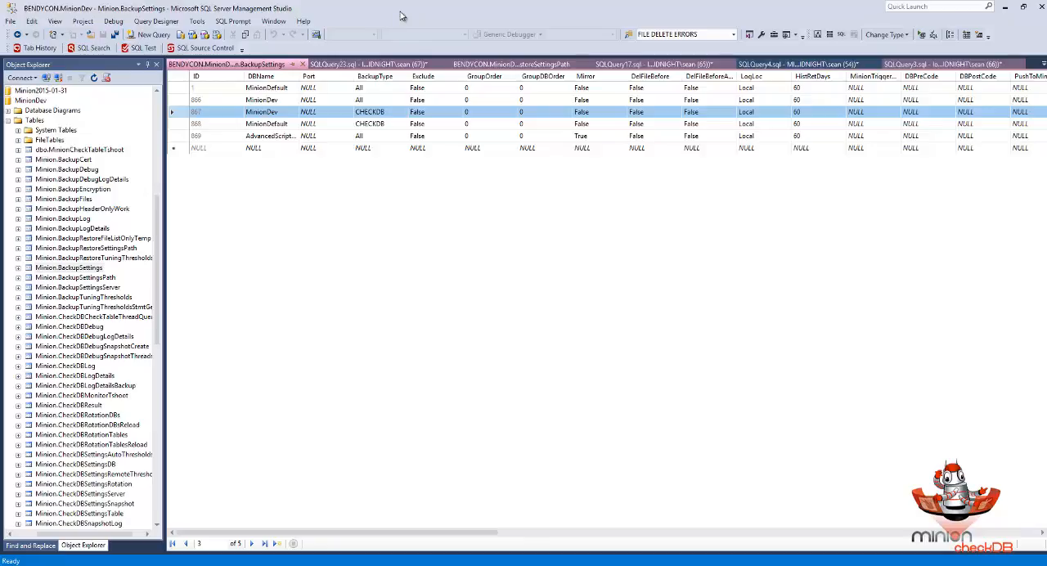
pyautogui.click(372, 113)
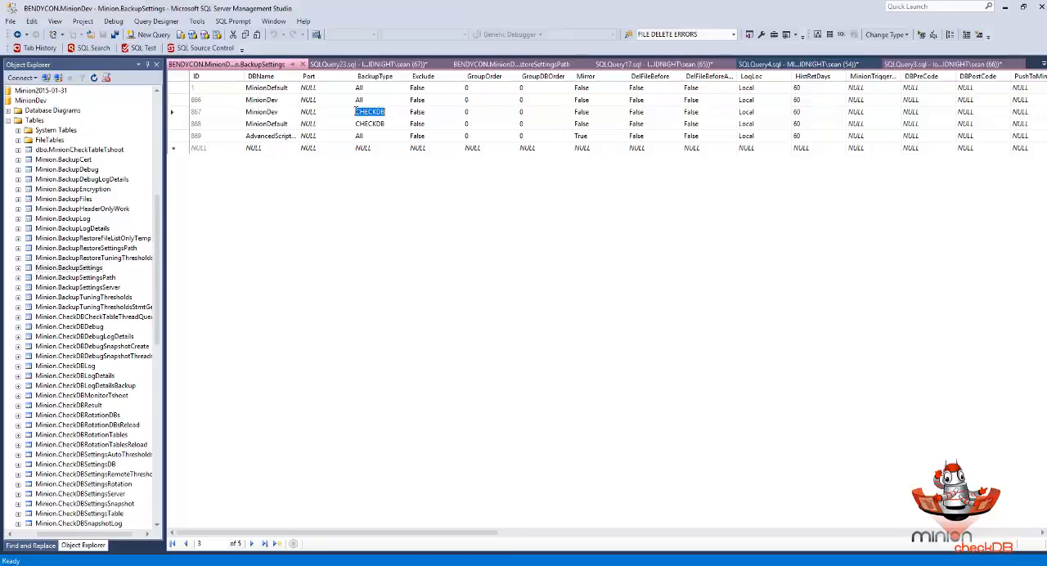
pyautogui.click(175, 112)
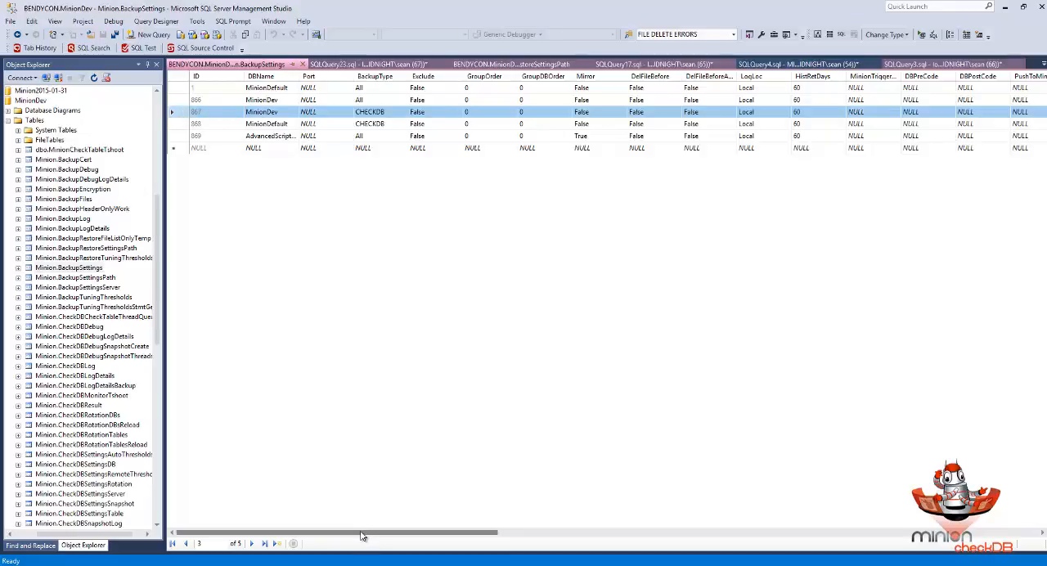
pyautogui.moveTo(362, 536); pyautogui.dragTo(831, 527)
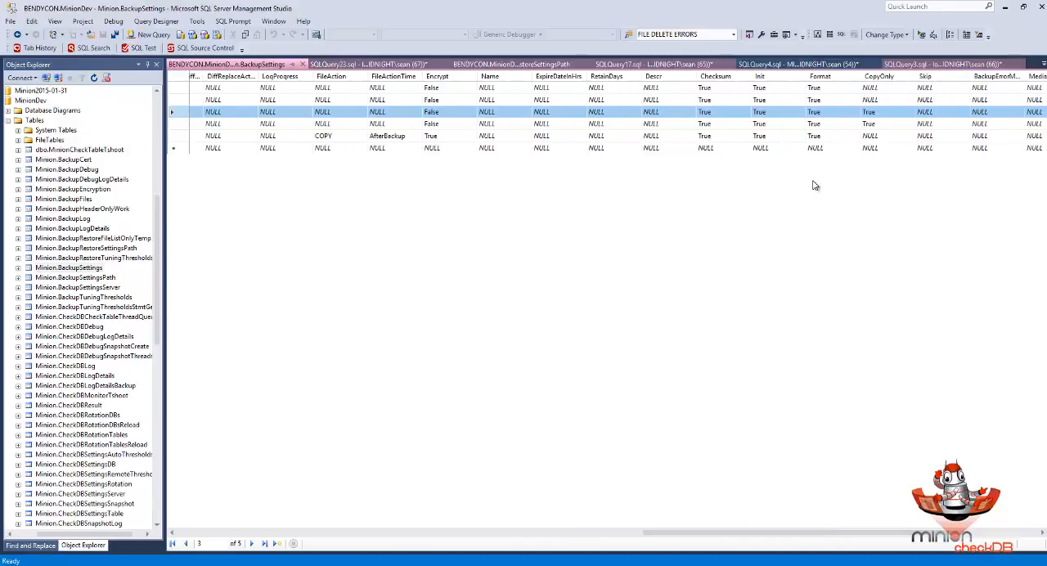
pyautogui.click(888, 111)
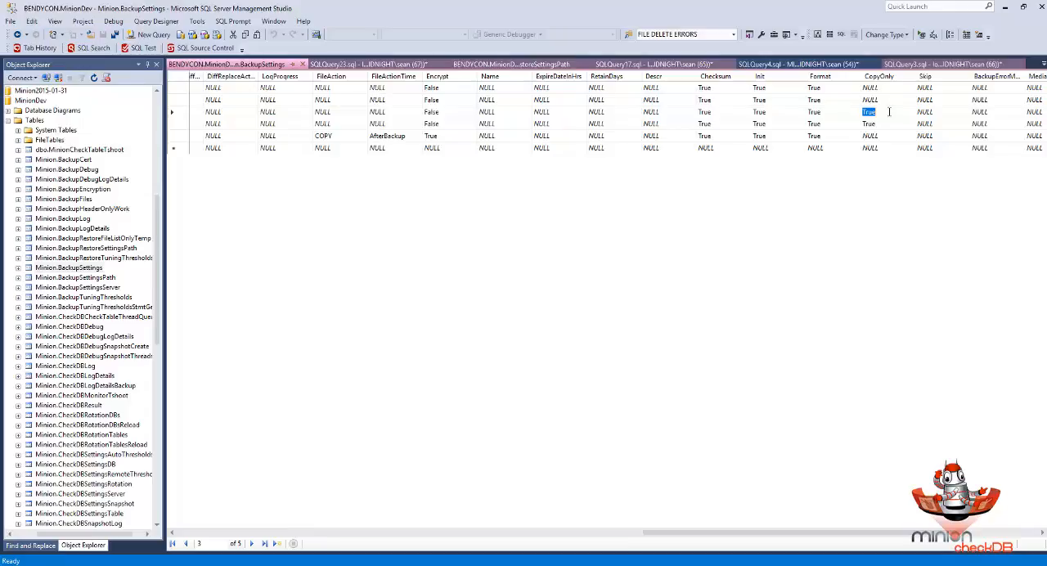
pyautogui.click(182, 112)
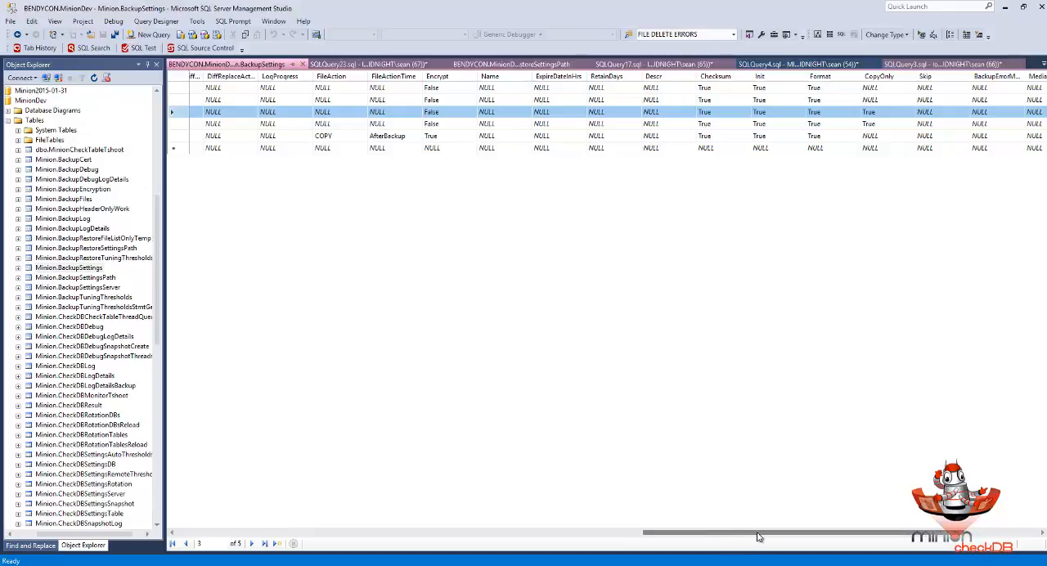
pyautogui.moveTo(787, 535); pyautogui.dragTo(254, 517)
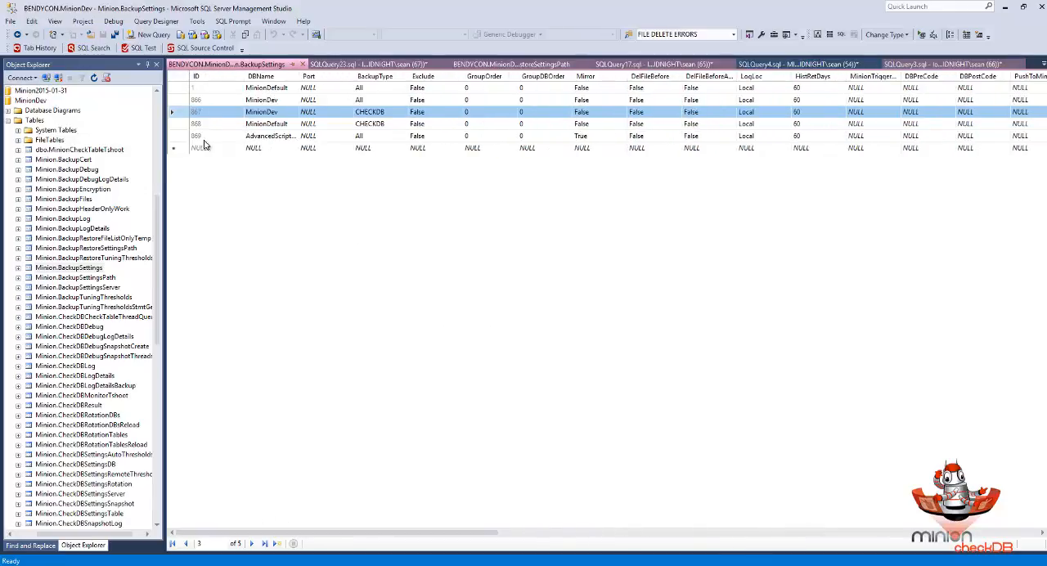
# - Compare the MinionDefault row for all backup types with the MinionDev CHECKDB row, checking DBName and BackupType
pyautogui.keyDown('ctrl'); pyautogui.click(179, 88); pyautogui.keyUp('ctrl')
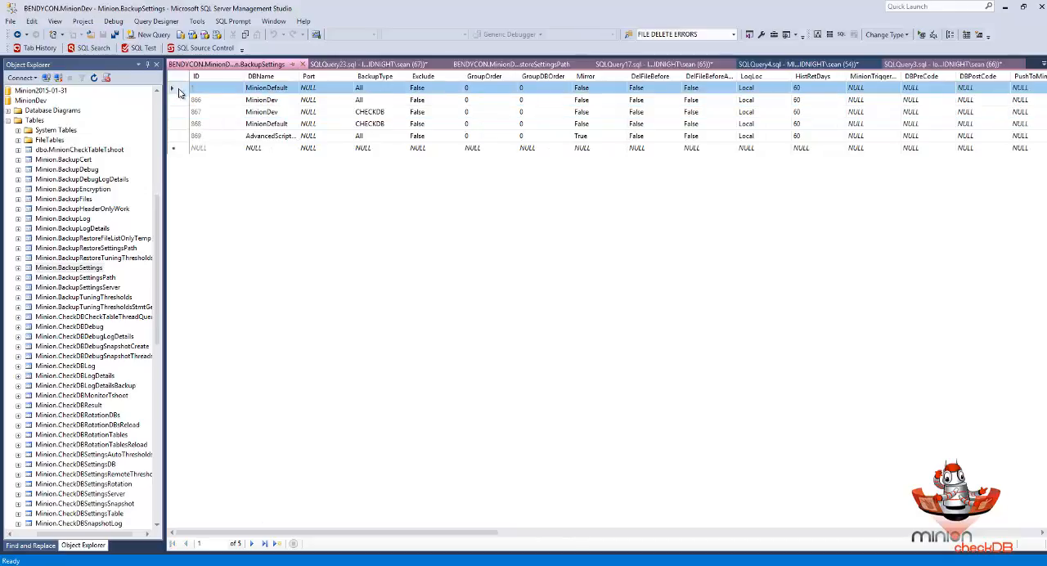
pyautogui.click(179, 113)
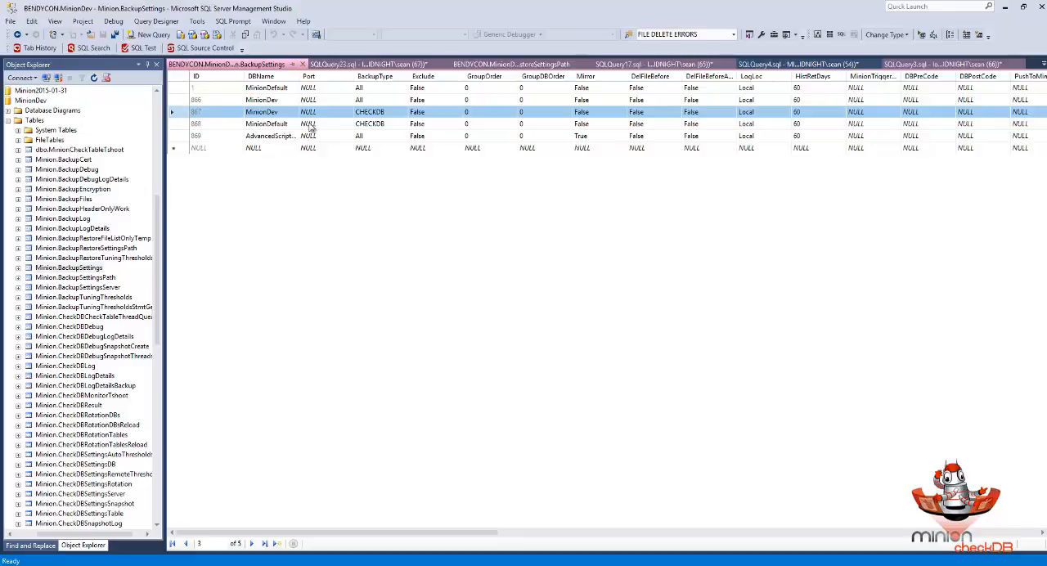
pyautogui.click(261, 112)
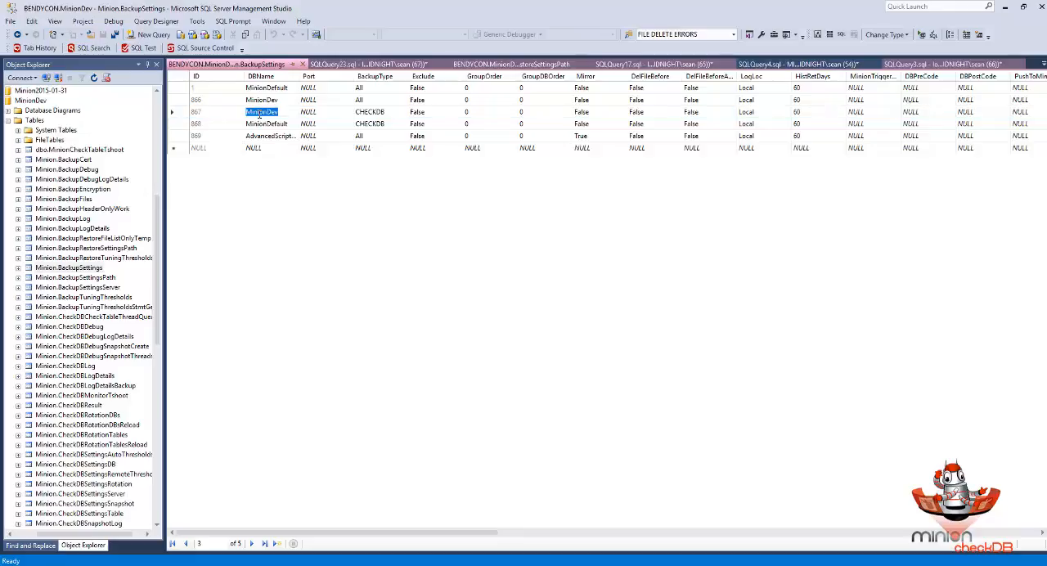
pyautogui.click(180, 112)
pyautogui.click(357, 113)
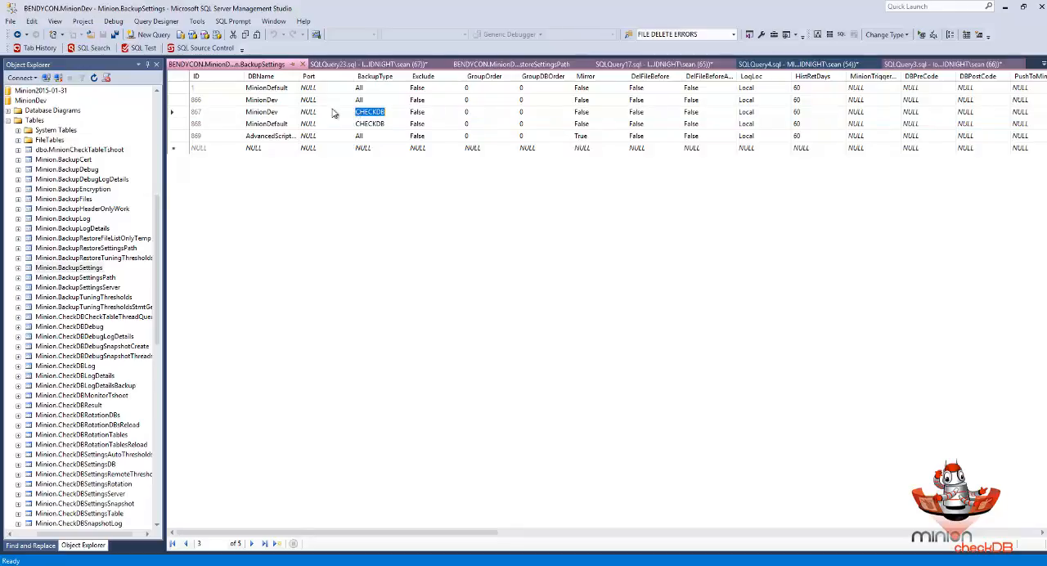
pyautogui.click(181, 113)
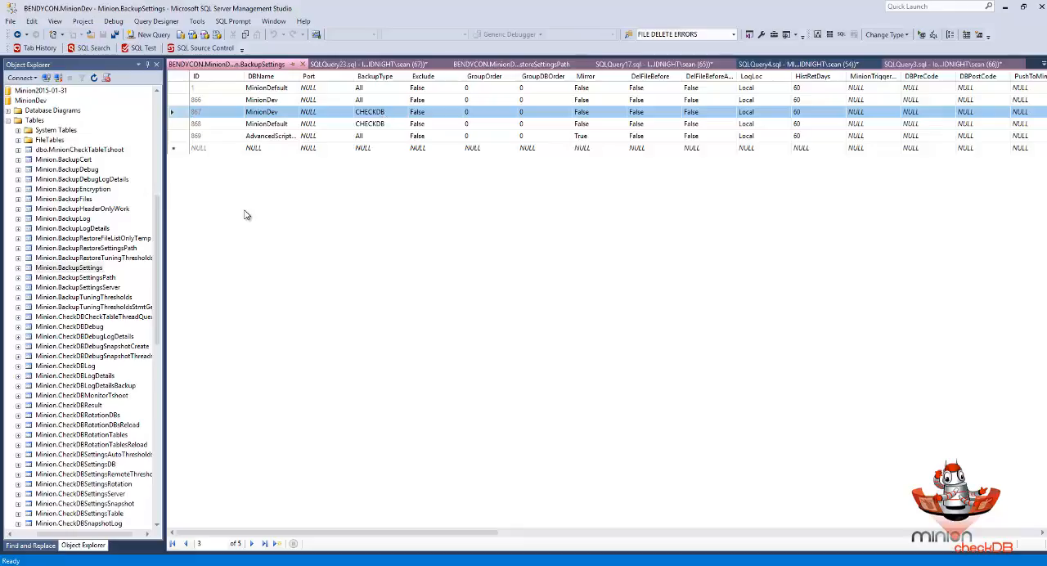
# - Open the top 200 rows of Minion.BackupSettingsPath for editing and fit the DBName column to its contents
pyautogui.click(67, 279)
pyautogui.rightClick(67, 279)
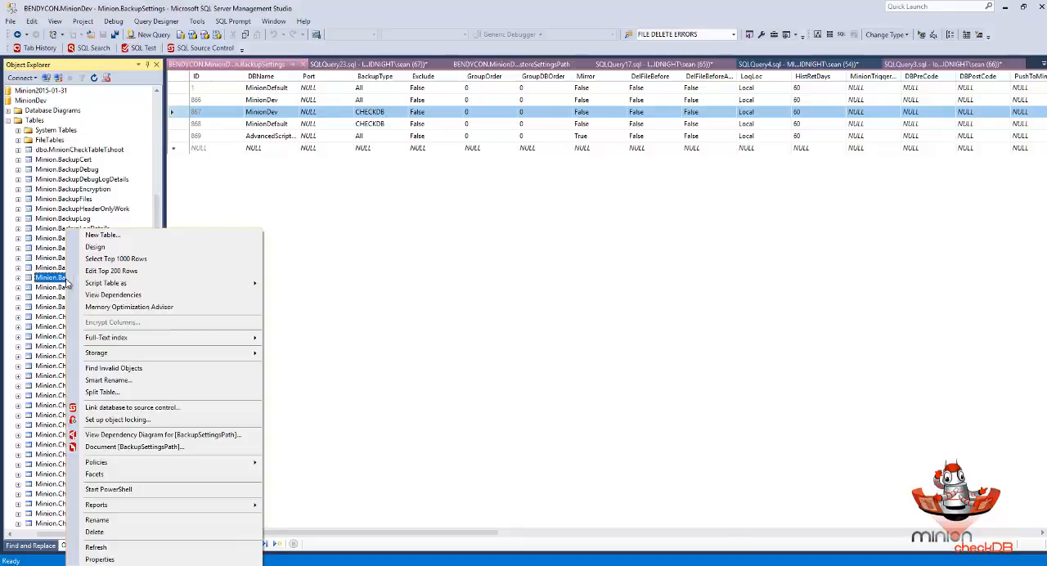
pyautogui.click(105, 271)
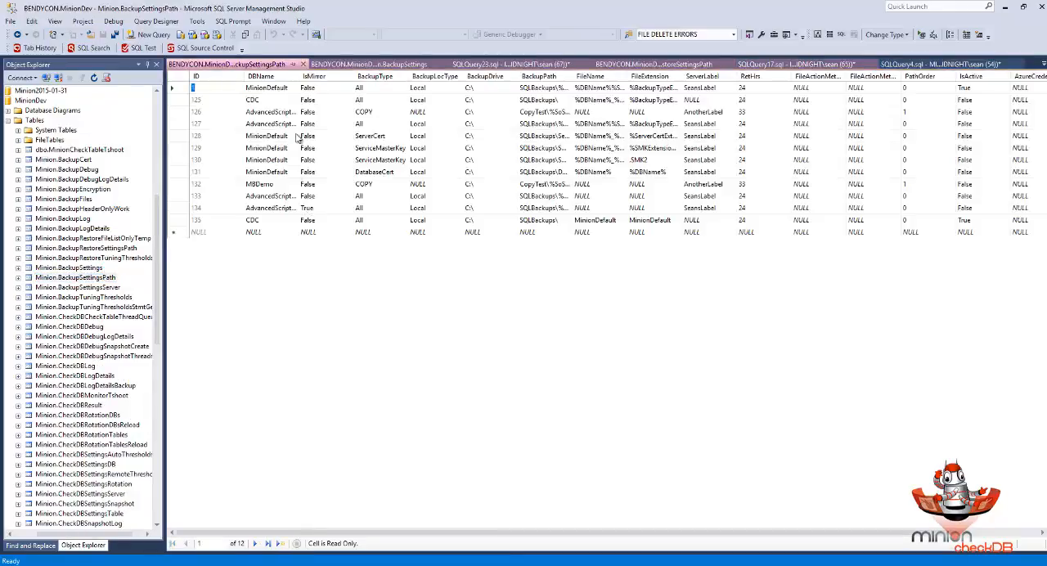
pyautogui.doubleClick(309, 76)
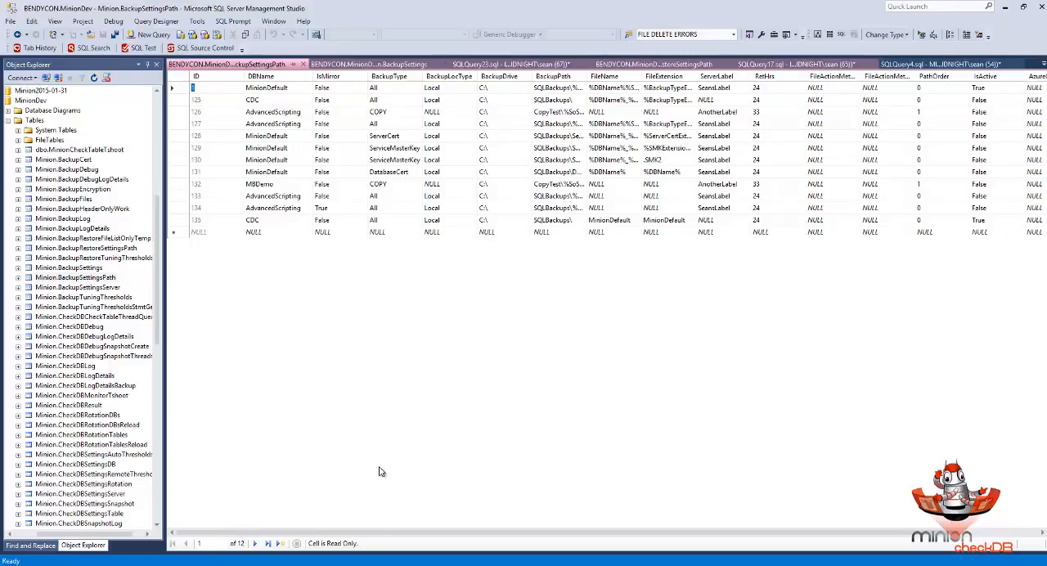
# - Review the remaining columns of the backup path settings, including IsActive and Comment, and close the BackupSettingsPath grid
pyautogui.moveTo(414, 532); pyautogui.dragTo(534, 496)
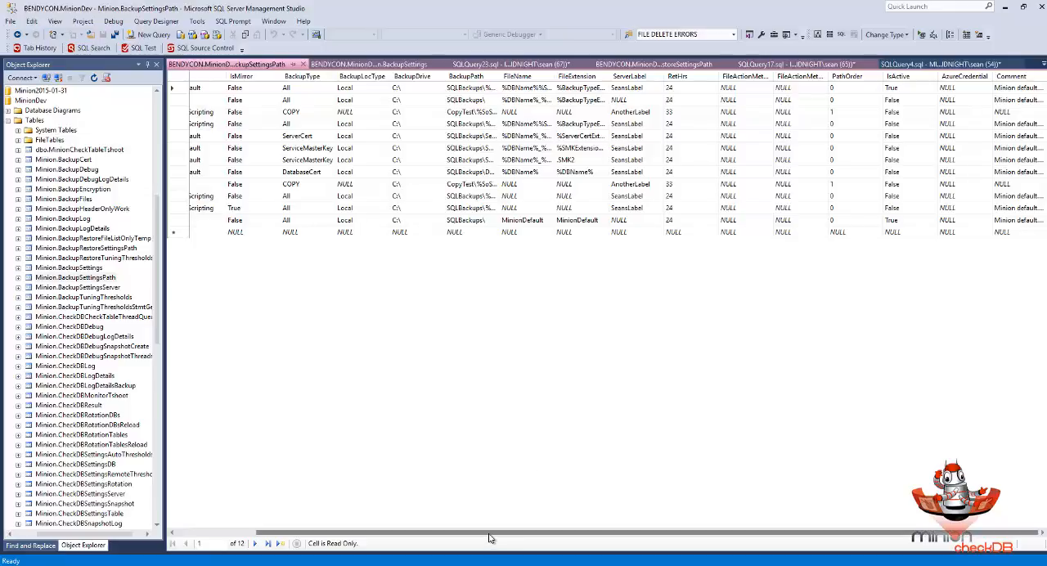
pyautogui.moveTo(491, 539); pyautogui.dragTo(320, 516)
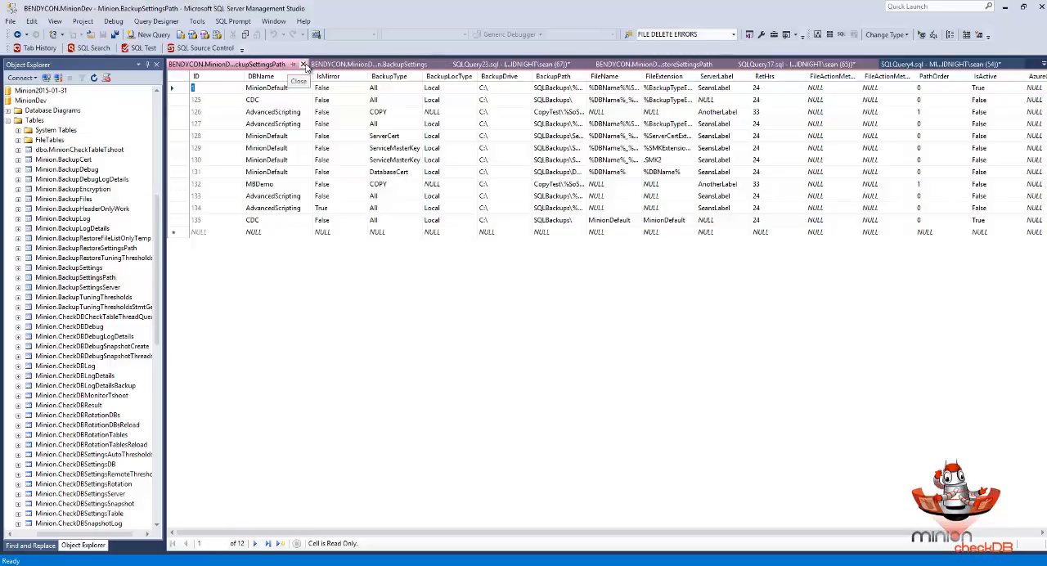
pyautogui.click(302, 64)
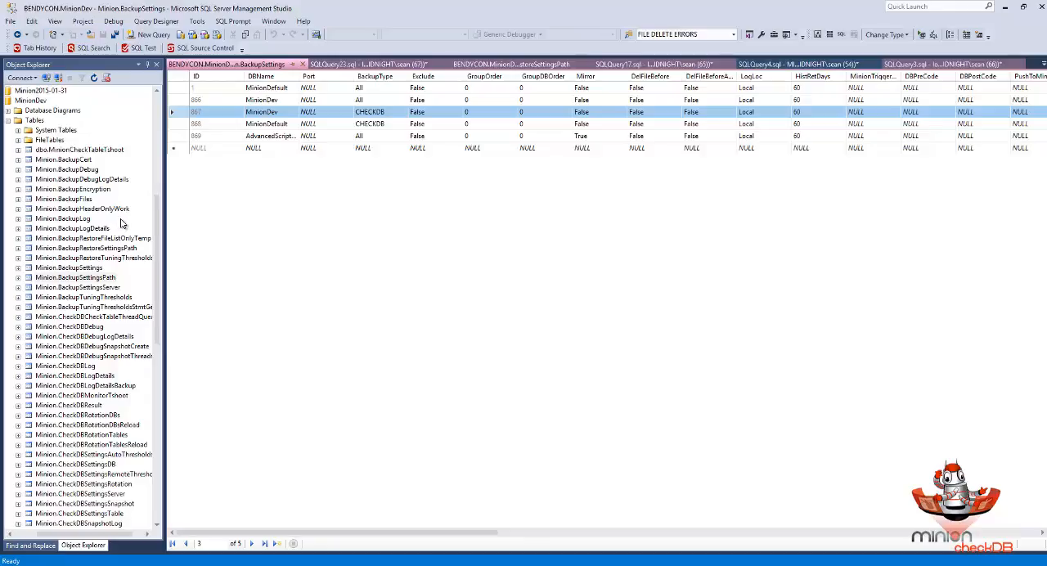
# - Open the top 200 rows of Minion.BackupRestoreSettingsPath for editing
pyautogui.click(75, 277)
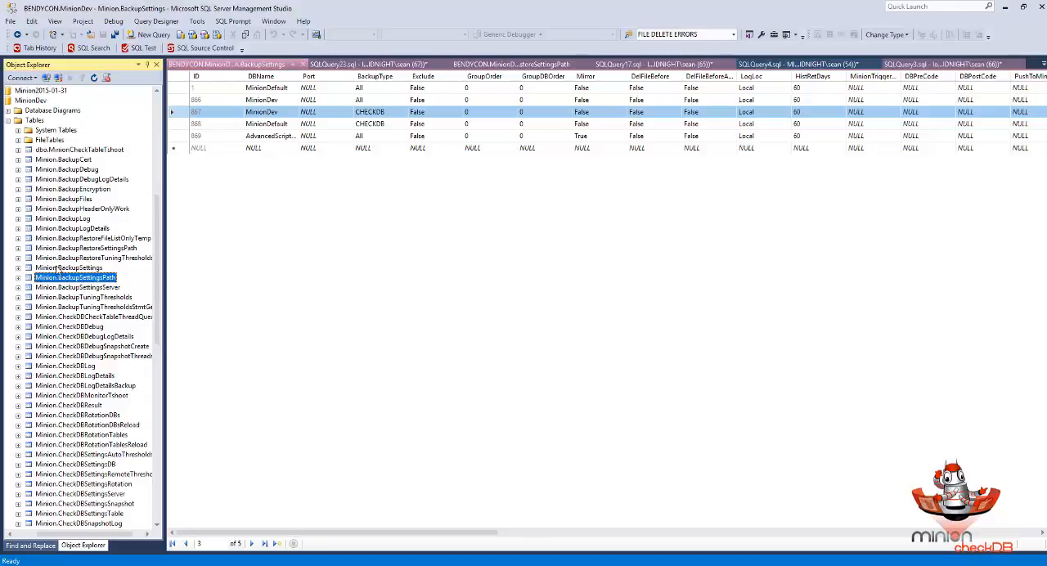
pyautogui.click(73, 249)
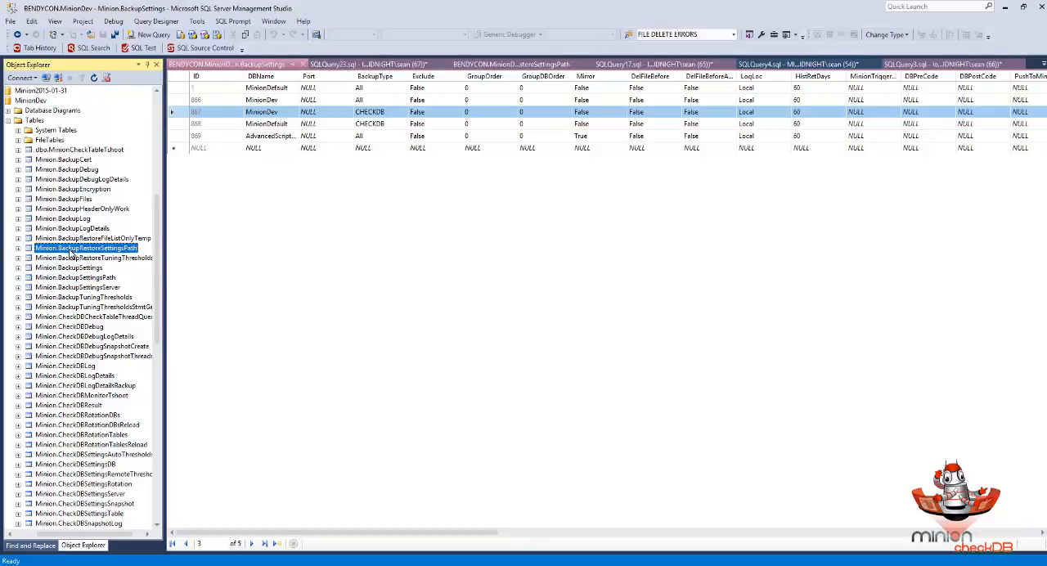
pyautogui.rightClick(121, 252)
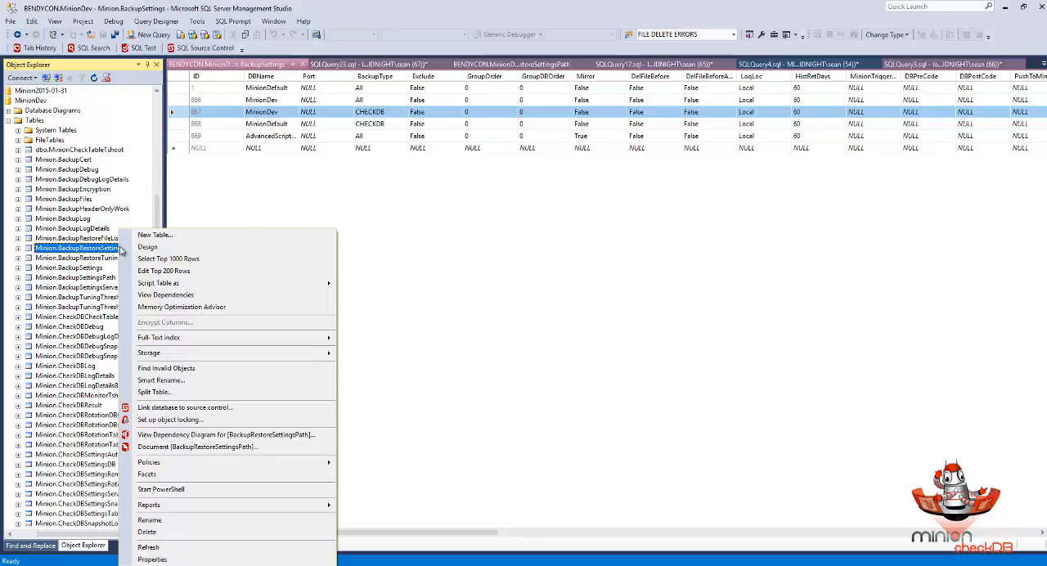
pyautogui.click(158, 271)
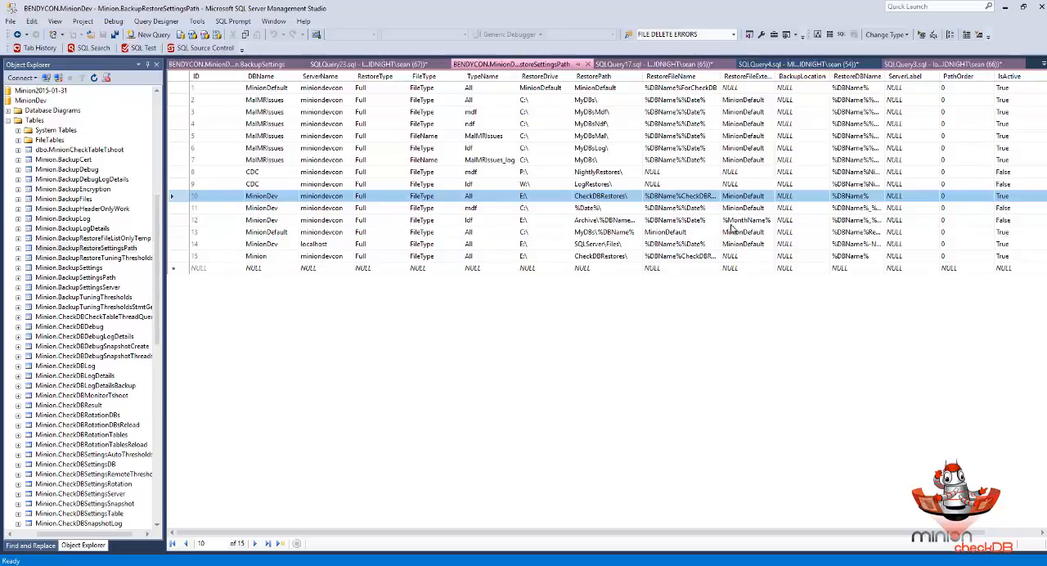
# - Select the MinionDev rows with IDs 10 to 12 in the restore path settings and examine their IsActive values
pyautogui.keyDown('shift'); pyautogui.click(184, 221); pyautogui.keyUp('shift')
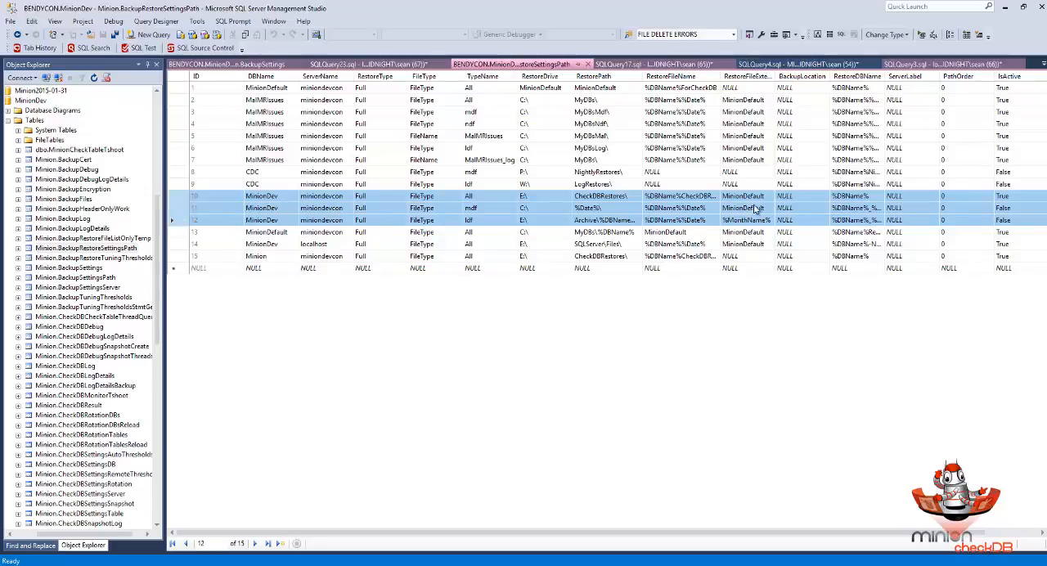
pyautogui.click(1011, 201)
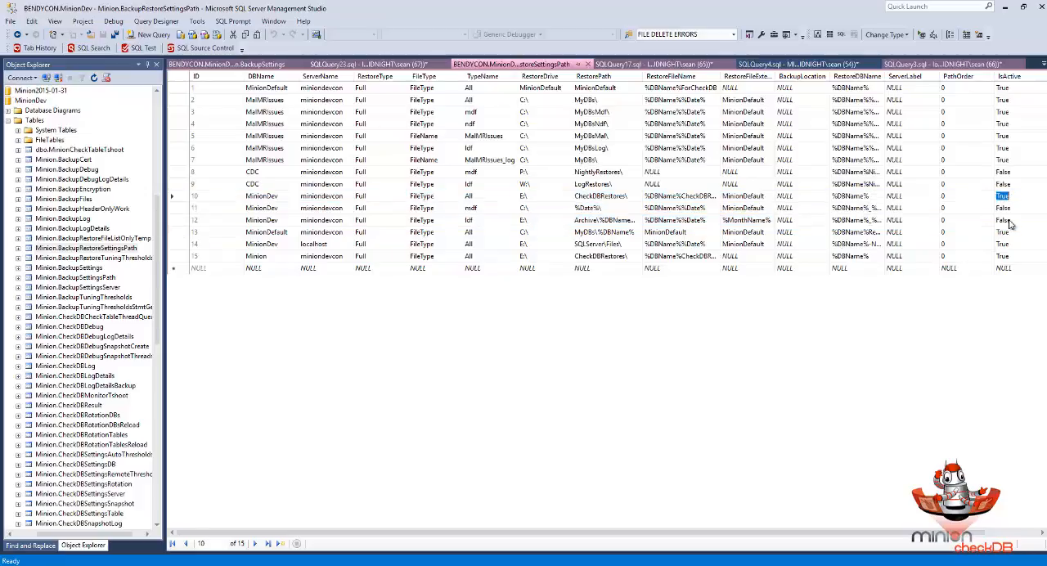
pyautogui.keyDown('shift'); pyautogui.click(1010, 224); pyautogui.keyUp('shift')
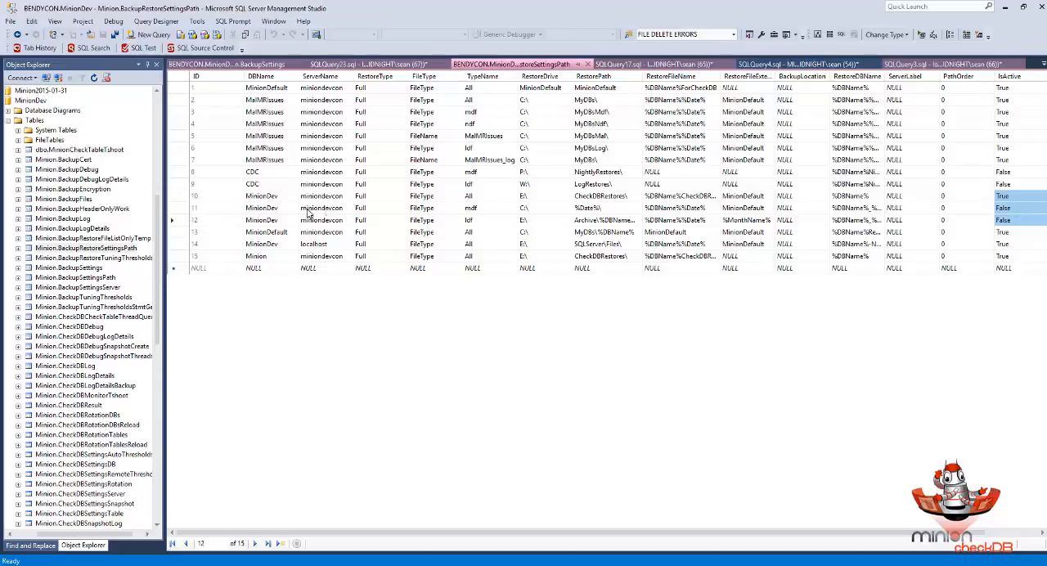
# - Compare the MinionDev mdf row with the All row, widening the RestoreFileName and RestoreFileExtension columns to read the restore naming
pyautogui.click(175, 207)
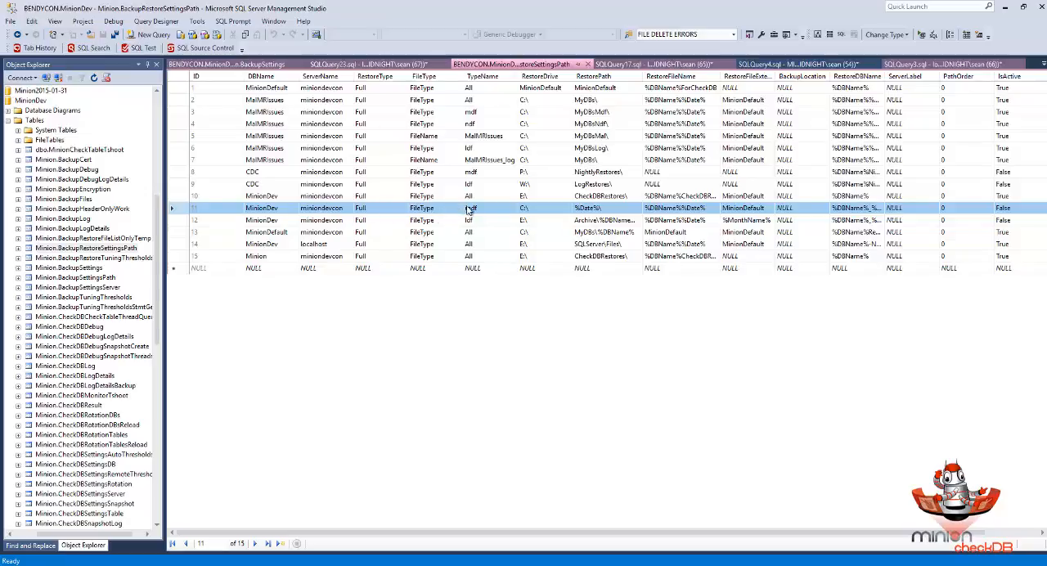
pyautogui.click(178, 196)
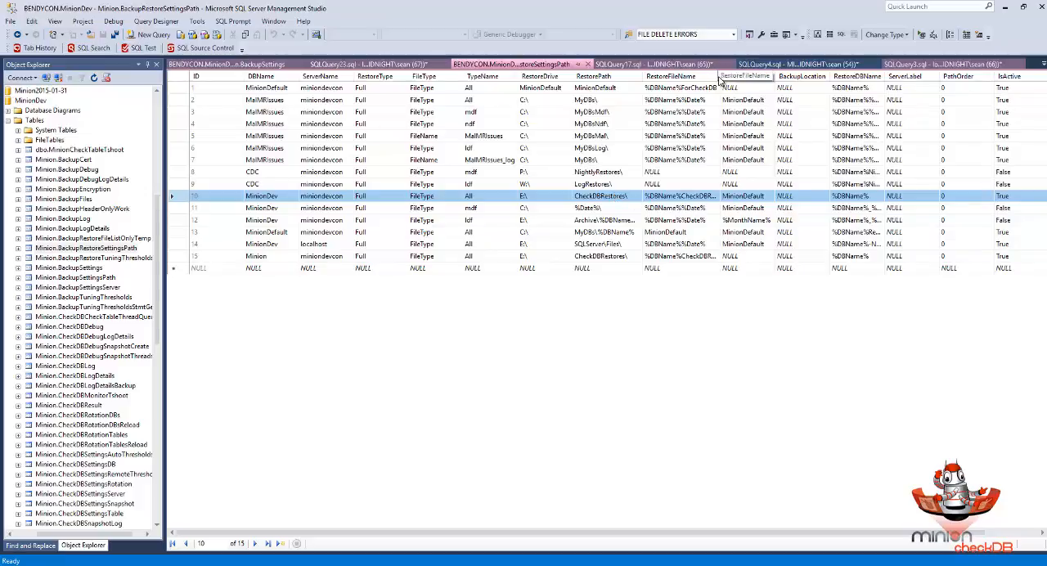
pyautogui.moveTo(722, 76); pyautogui.dragTo(752, 76)
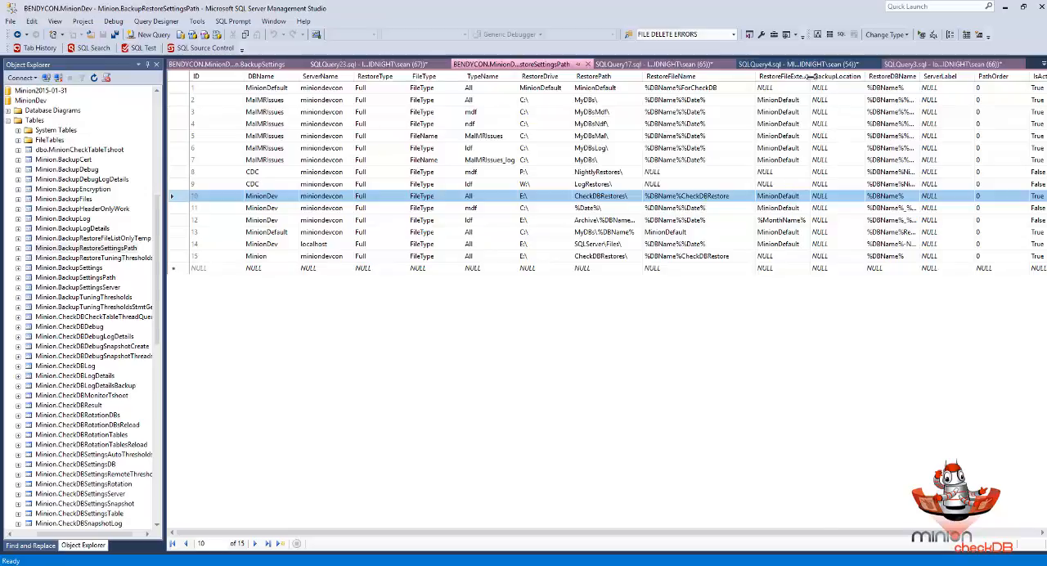
pyautogui.moveTo(810, 76); pyautogui.dragTo(831, 76)
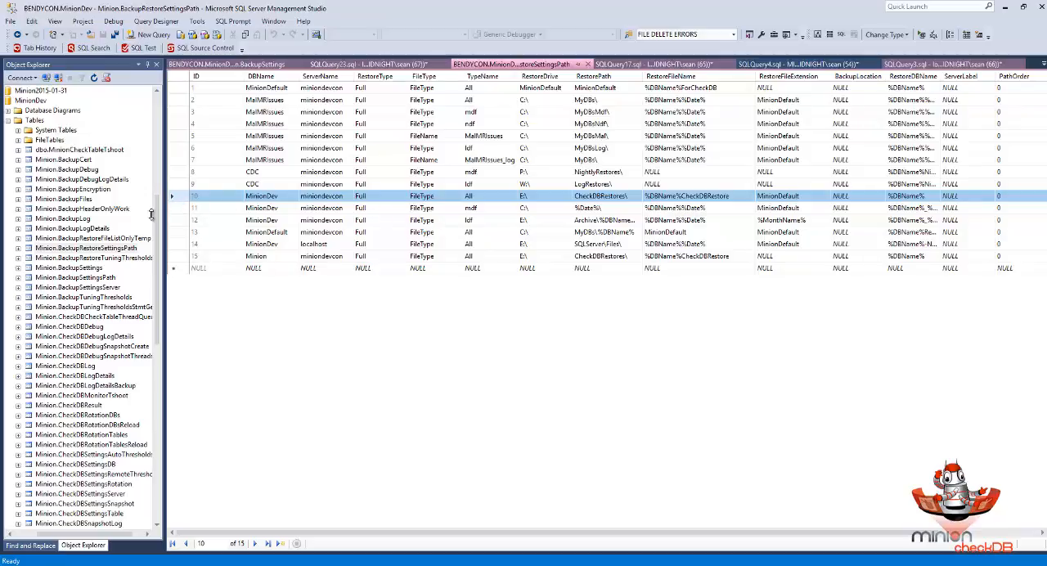
# - Close the BackupRestoreSettingsPath and BackupSettings grids and open the top 200 rows of Minion.BackupRestoreTuningThresholds for editing
pyautogui.click(76, 258)
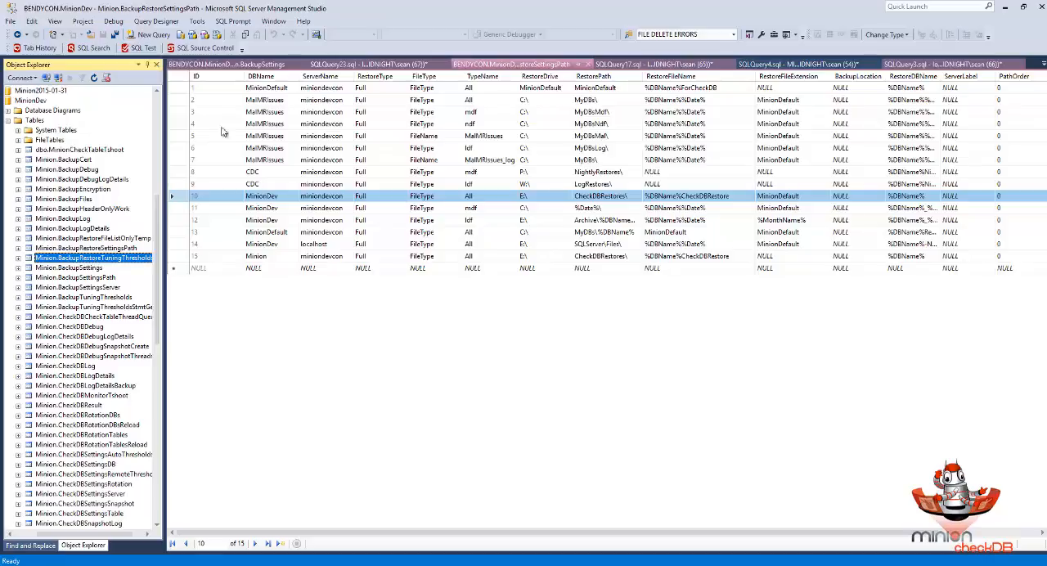
pyautogui.click(587, 65)
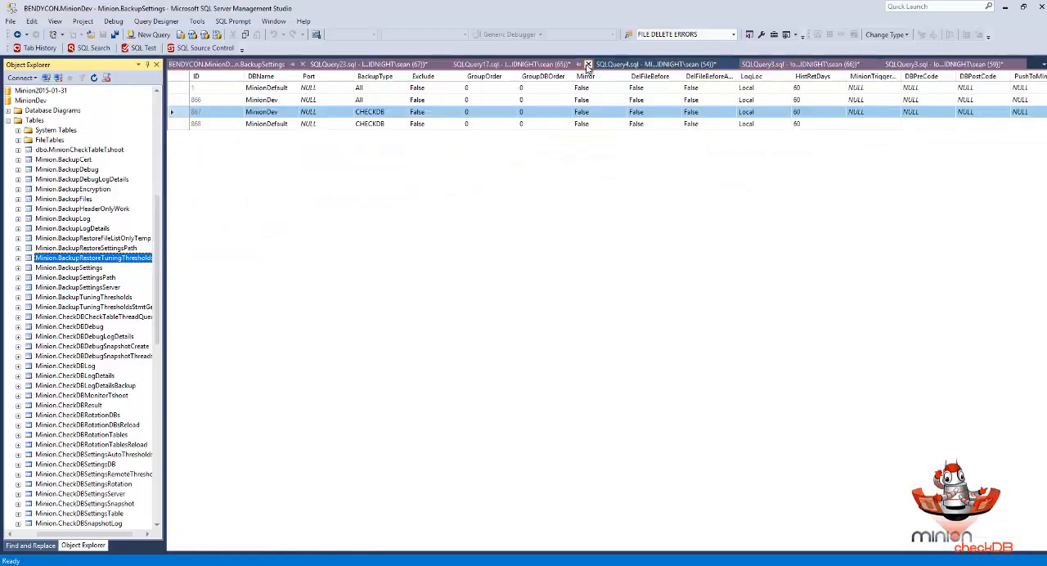
pyautogui.click(302, 64)
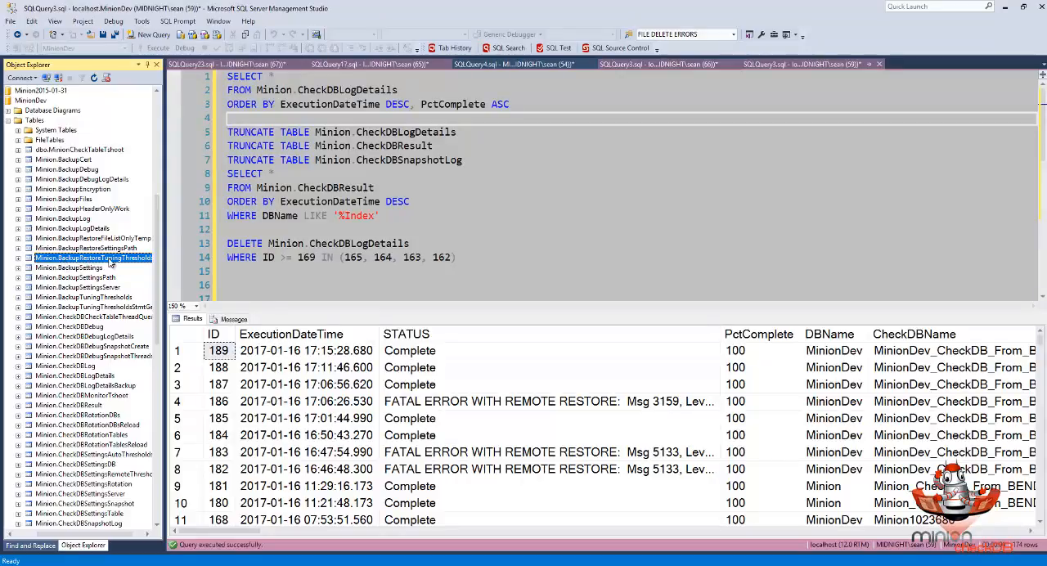
pyautogui.rightClick(110, 260)
pyautogui.click(143, 275)
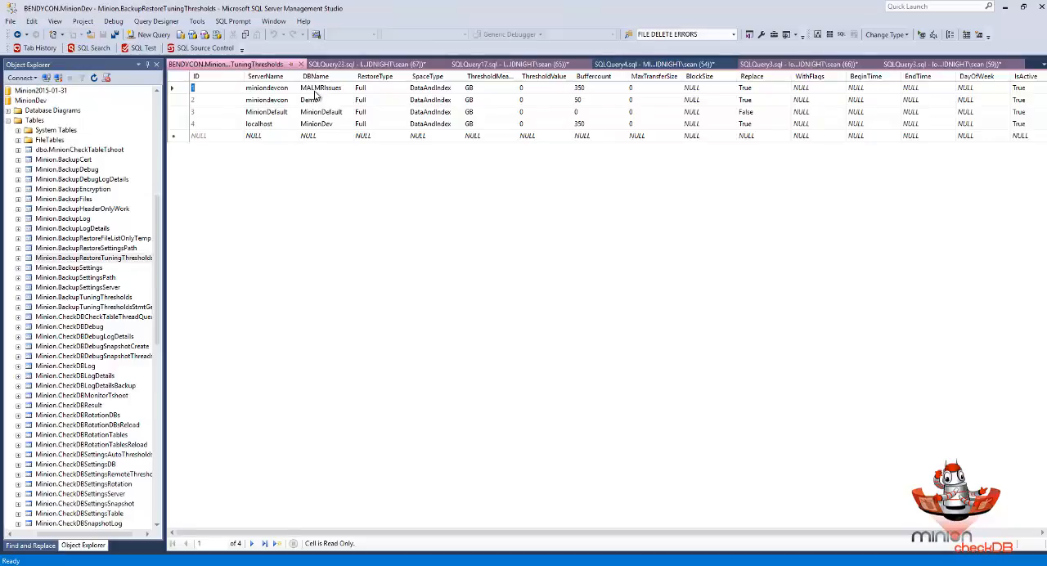
# - Examine the MinionDefault row's Replace value in the restore tuning thresholds and close the grid
pyautogui.click(175, 112)
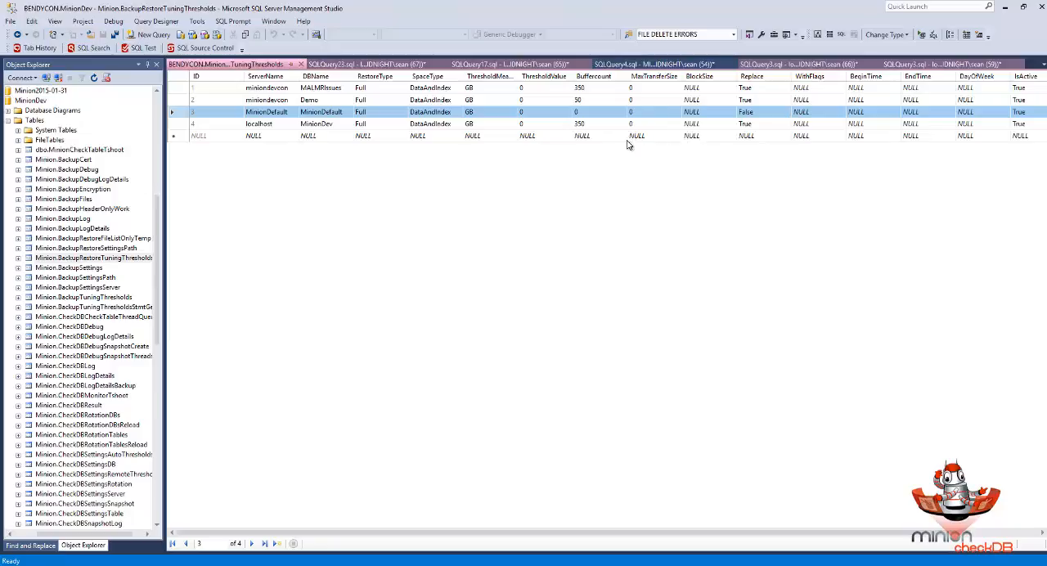
pyautogui.click(747, 112)
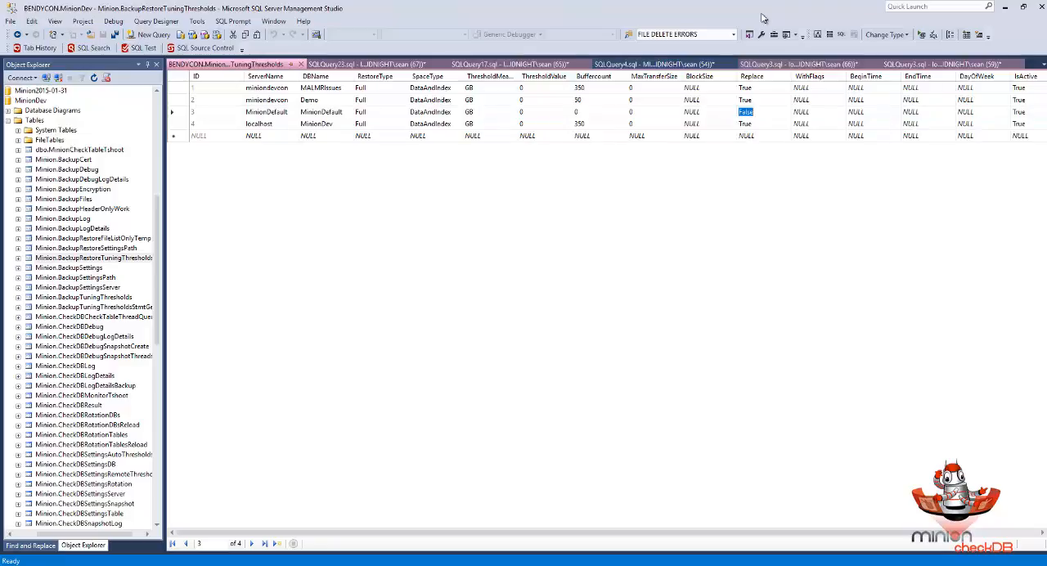
pyautogui.click(185, 112)
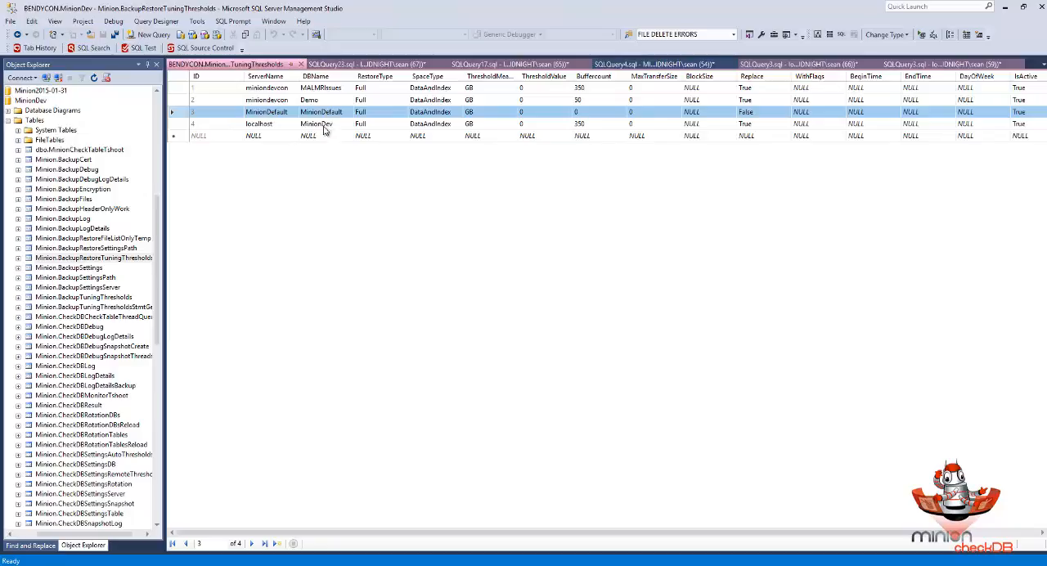
pyautogui.click(746, 112)
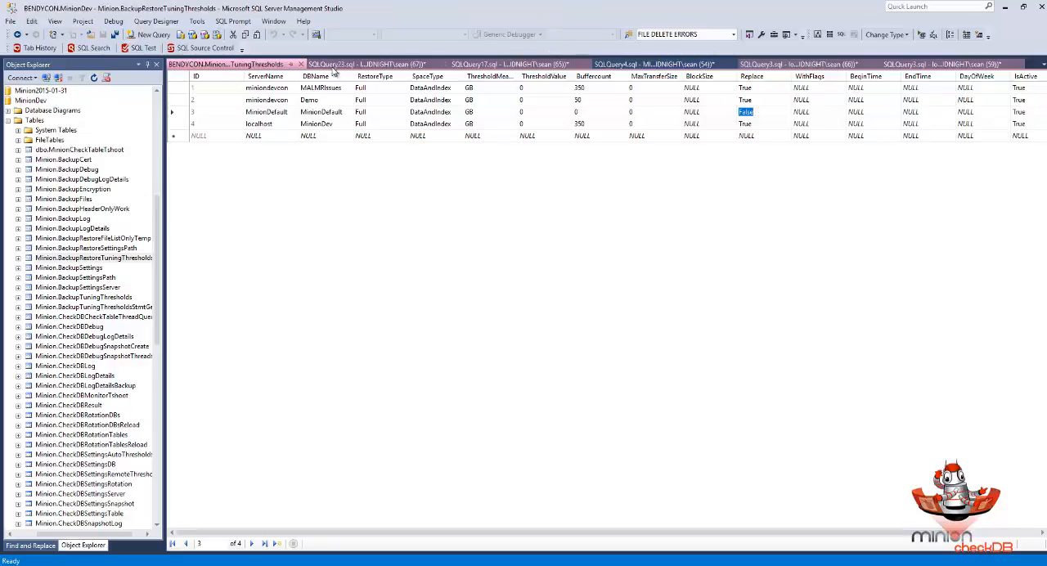
pyautogui.click(301, 64)
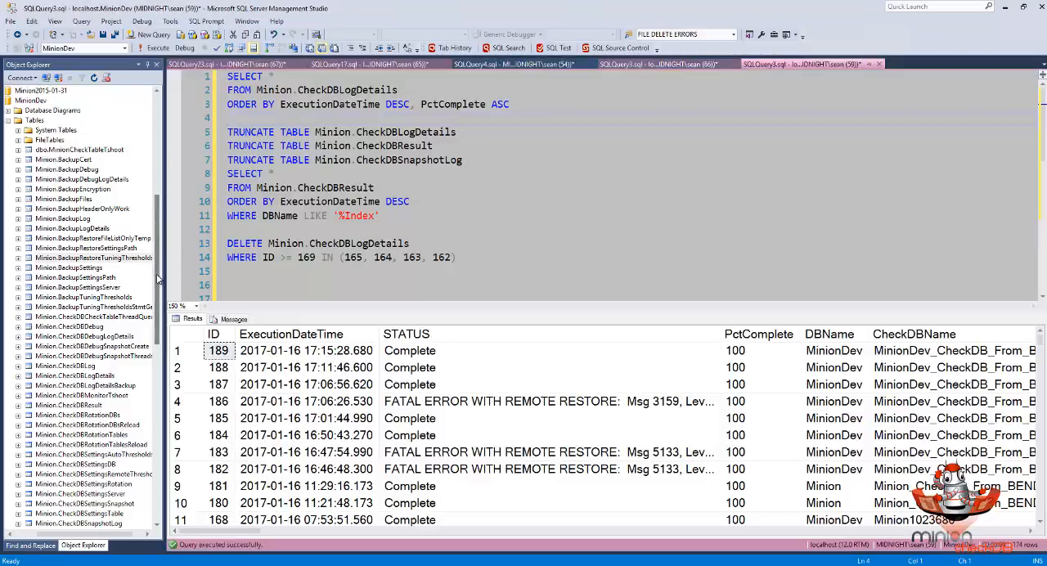
# - Open the top 200 rows of Minion.CheckDBSettingsDB for editing again
pyautogui.moveTo(159, 265); pyautogui.dragTo(154, 326)
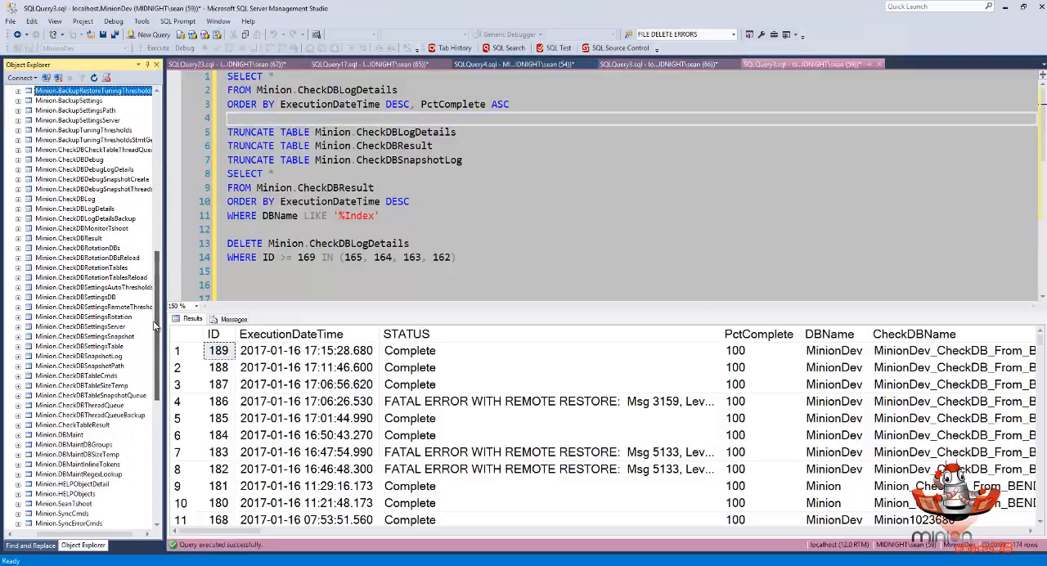
pyautogui.rightClick(99, 298)
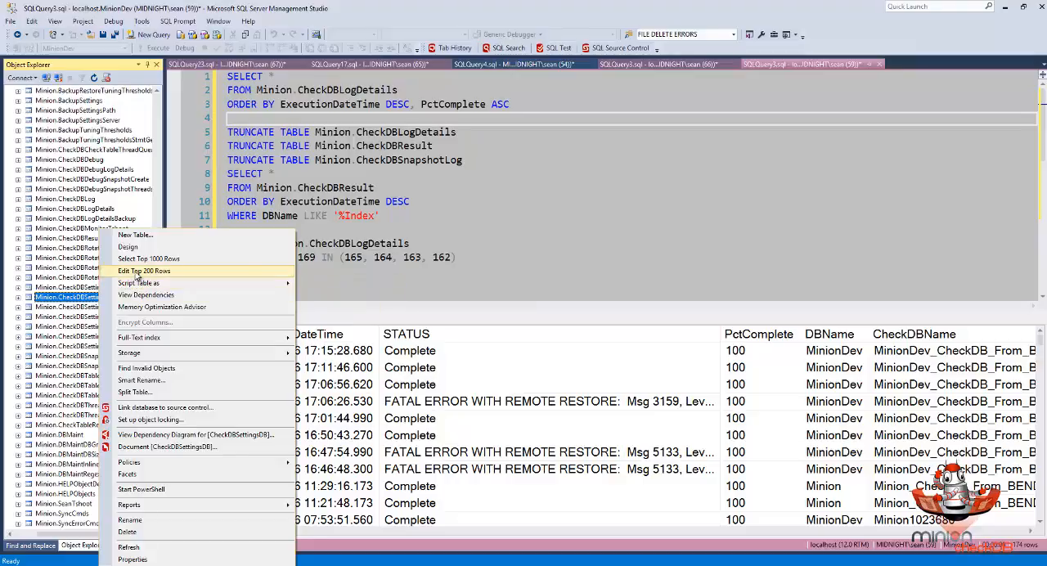
pyautogui.click(136, 272)
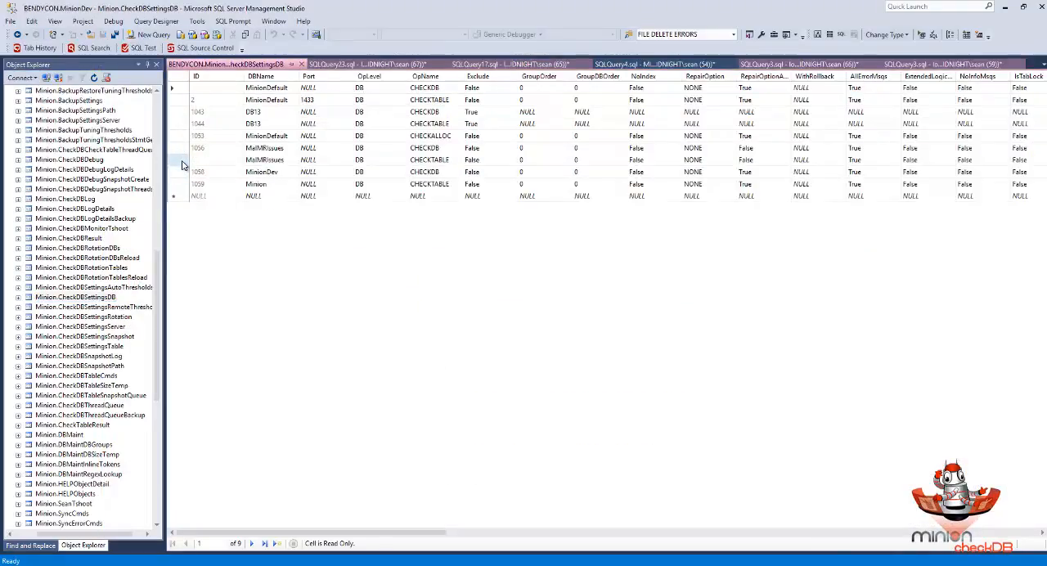
# - Review the MinionDev CHECKDB row's remote restore, DropRemoteDB and DropRemoteJob settings in CheckDBSettingsDB
pyautogui.click(182, 160)
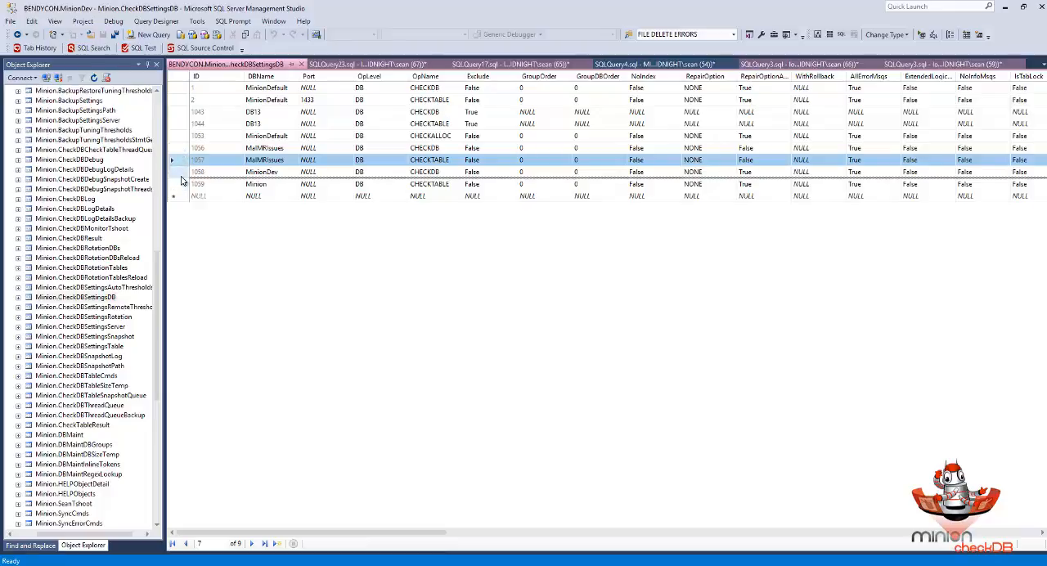
pyautogui.click(181, 172)
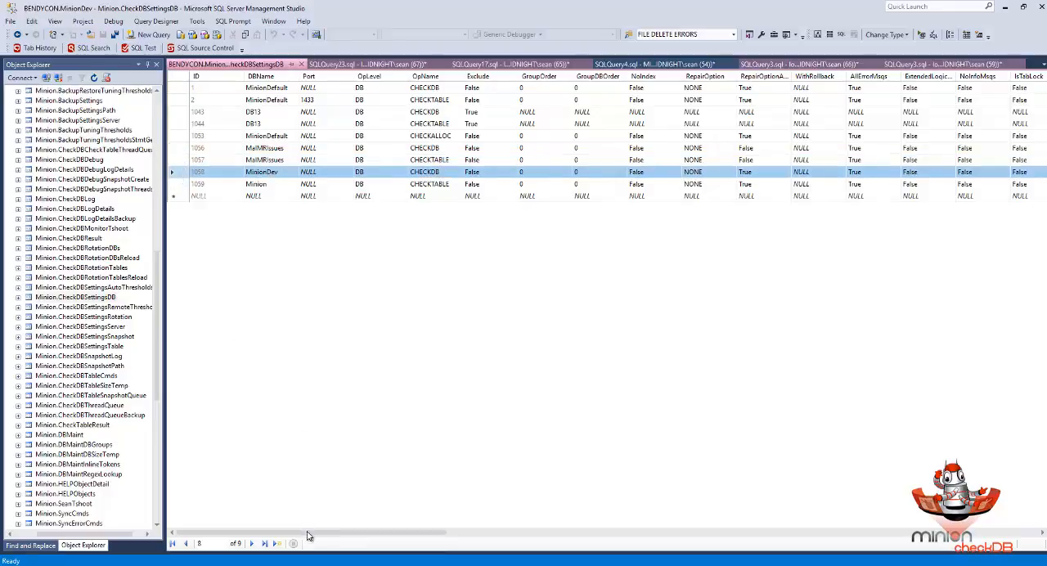
pyautogui.moveTo(359, 533); pyautogui.dragTo(683, 544)
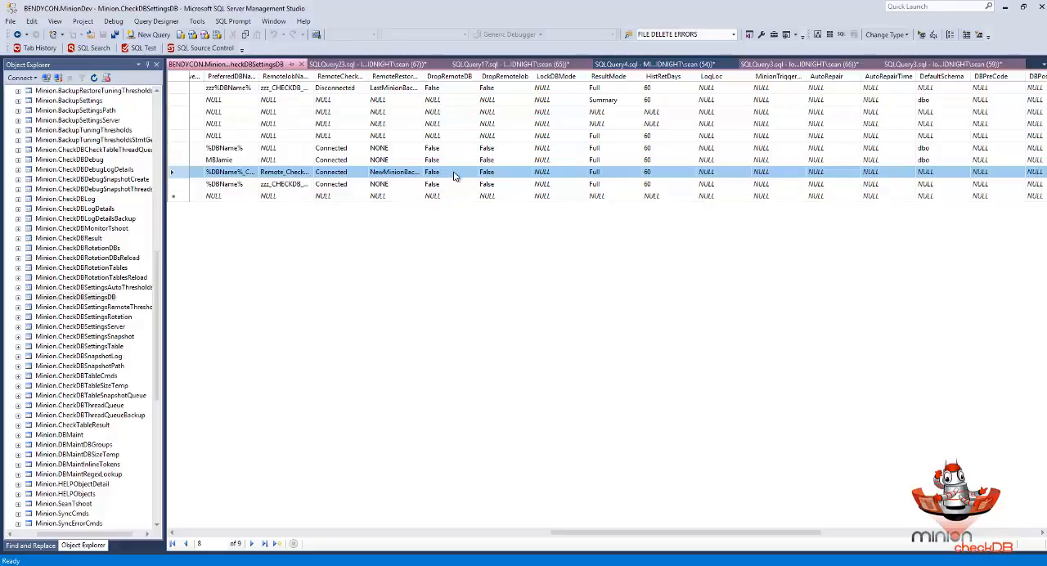
pyautogui.moveTo(619, 534); pyautogui.dragTo(250, 536)
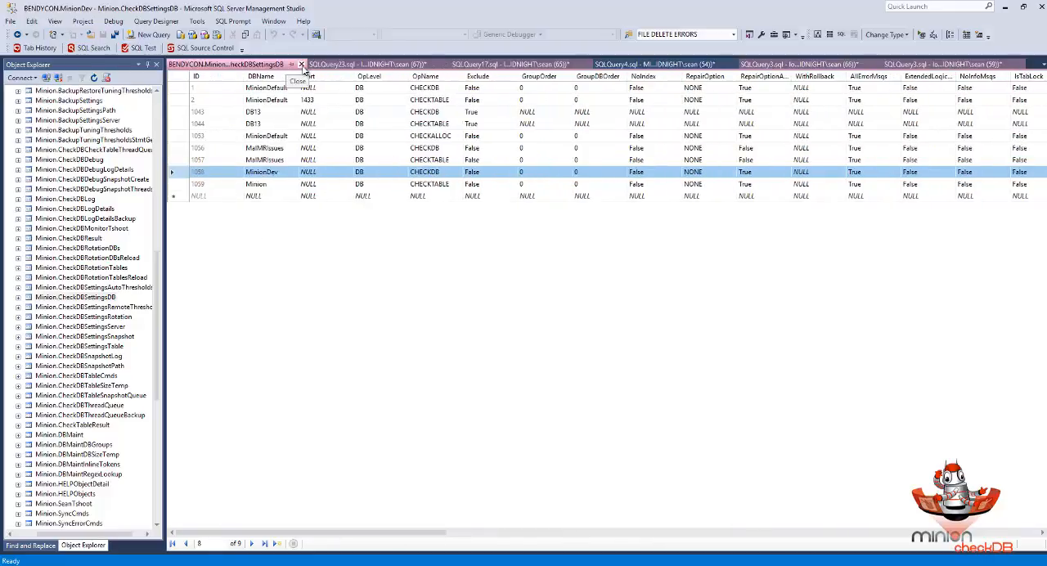
# - Close the CheckDBSettingsDB grid and switch to the query that calls Minion.CheckDBMaster for MinionDev
pyautogui.click(300, 64)
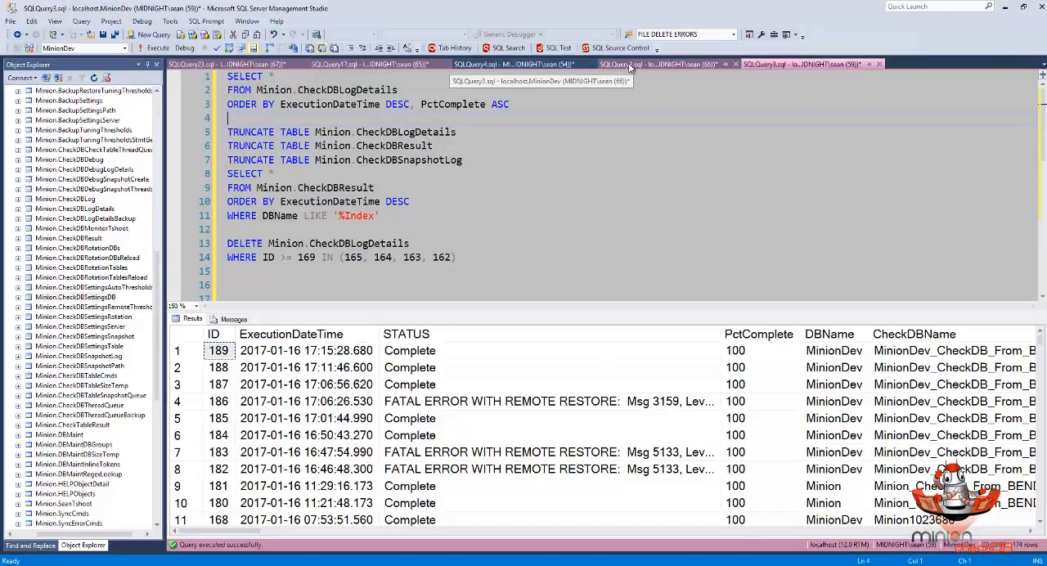
pyautogui.click(634, 64)
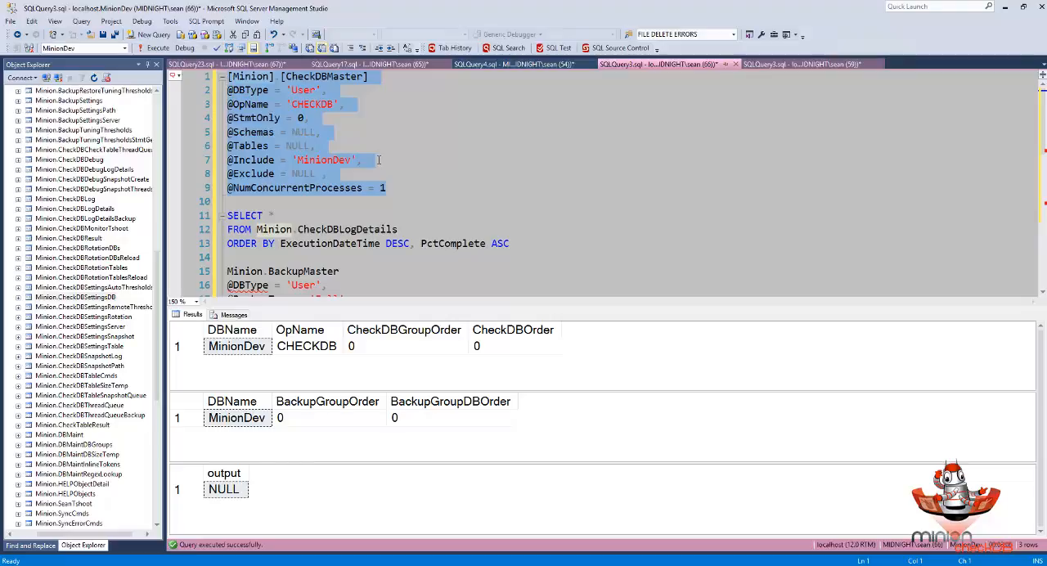
# - Execute the Minion.CheckDBMaster CHECKDB call for MinionDev and query Minion.CheckDBLogDetails for the run's status
pyautogui.click(154, 49)
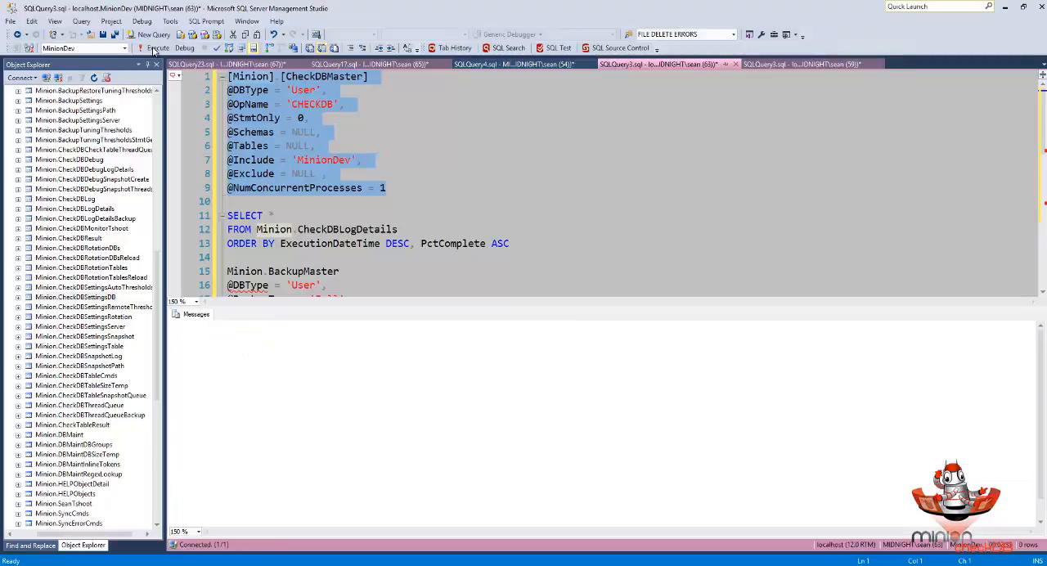
pyautogui.click(154, 49)
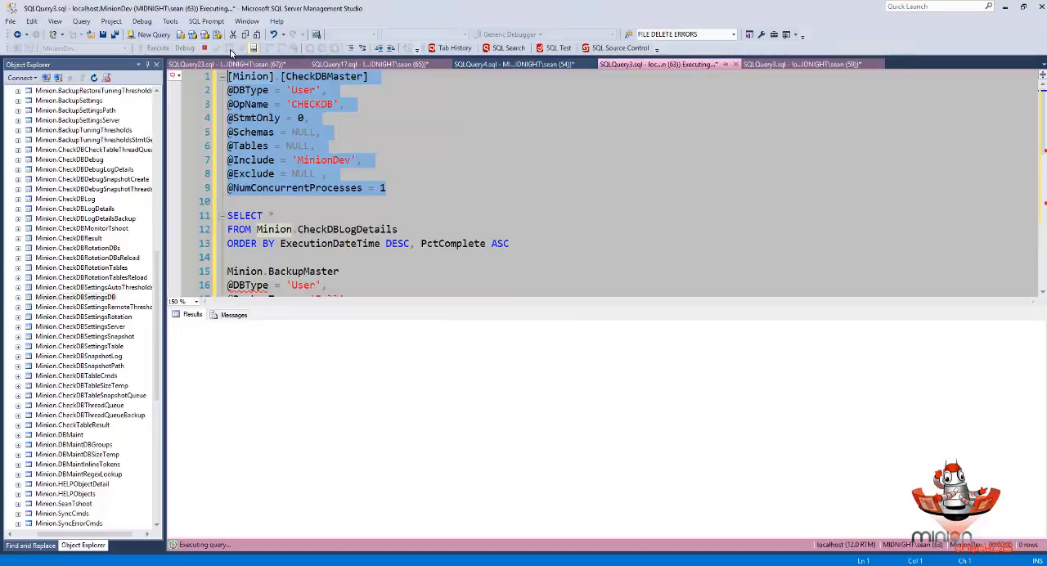
pyautogui.click(789, 64)
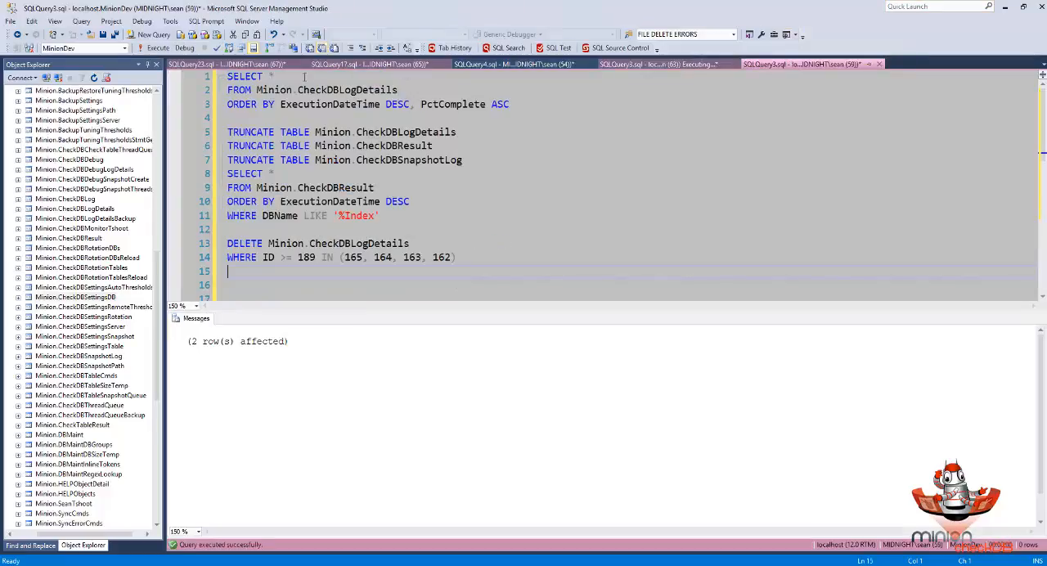
pyautogui.moveTo(206, 116); pyautogui.dragTo(214, 76)
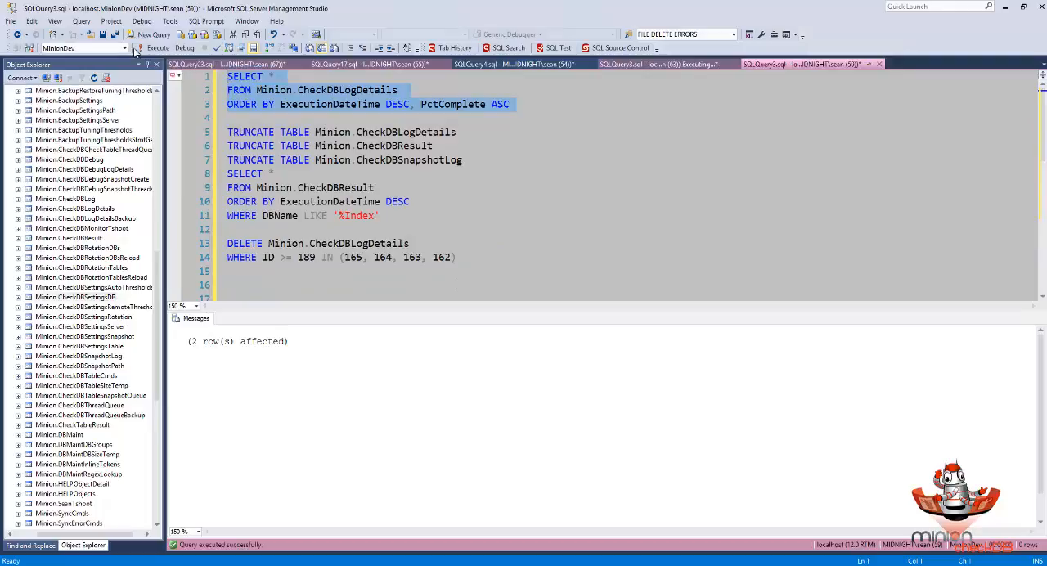
pyautogui.click(154, 50)
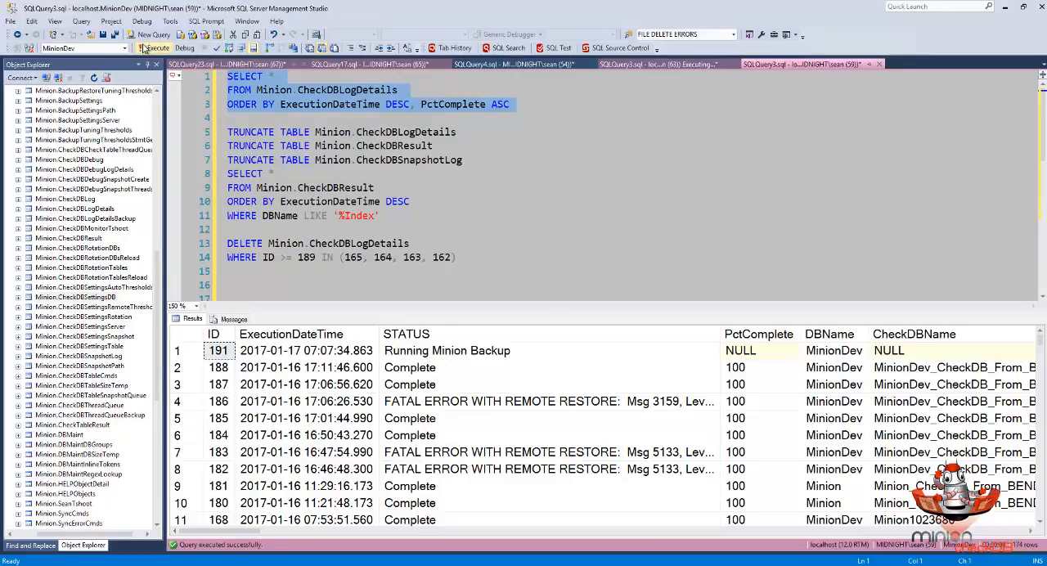
pyautogui.click(158, 50)
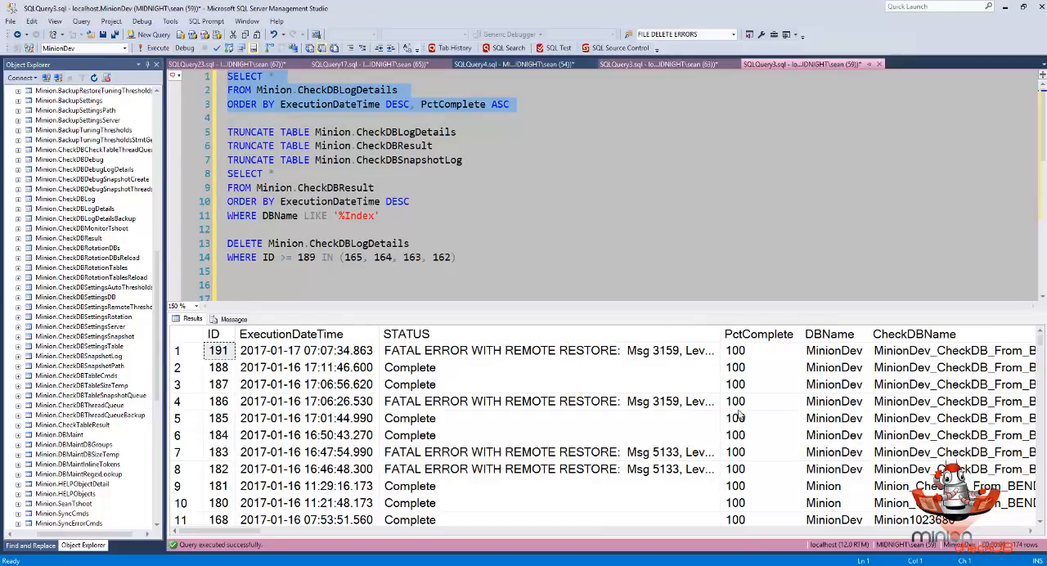
# - Copy the newest log row's STATUS text onto line 16 of the log query to read it in full, and remove it
pyautogui.click(631, 359)
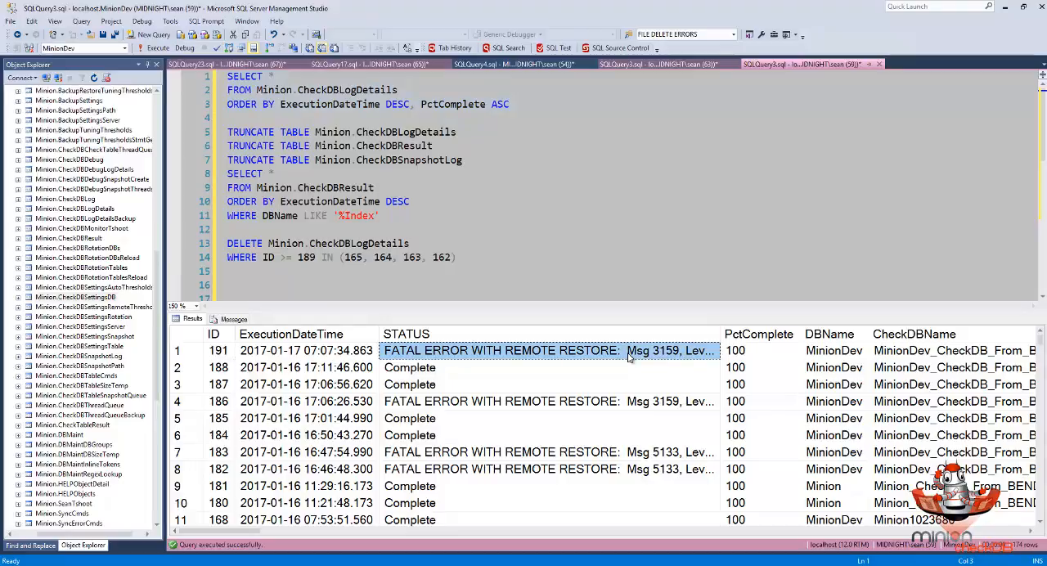
pyautogui.click(234, 285)
pyautogui.hotkey('ctrl', 'v')
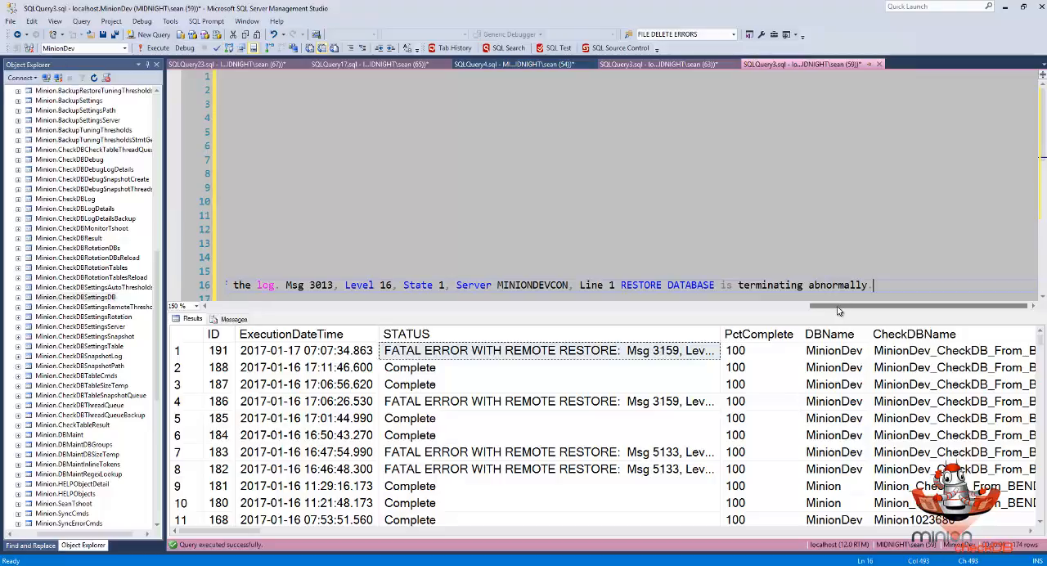
pyautogui.moveTo(837, 310); pyautogui.dragTo(250, 299)
pyautogui.click(242, 298)
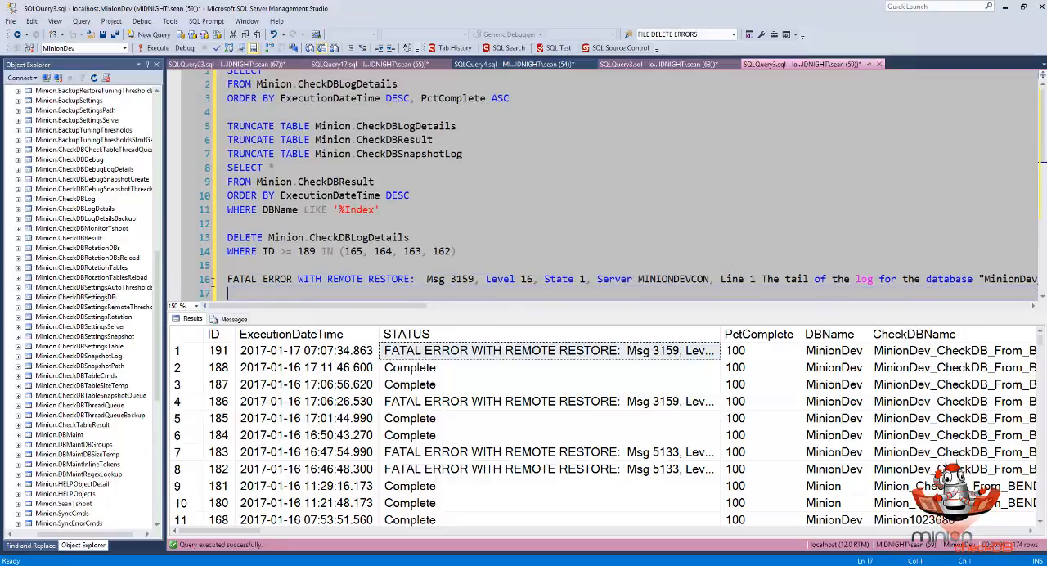
pyautogui.click(209, 280)
pyautogui.press('Delete')
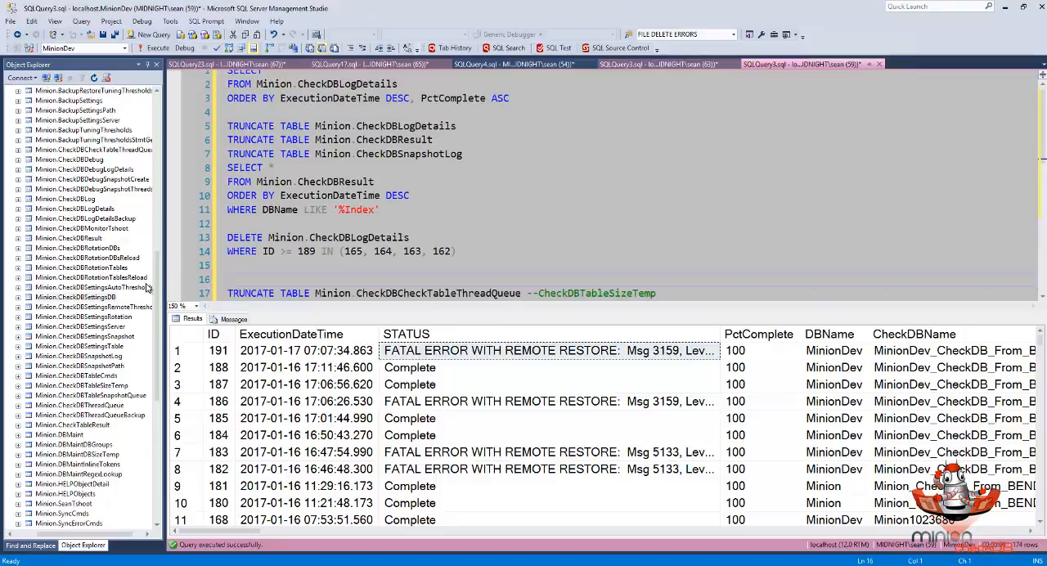
# - Go to the MINIONDEVCON server in Object Explorer and refresh its Databases folder
pyautogui.moveTo(158, 290); pyautogui.dragTo(158, 135)
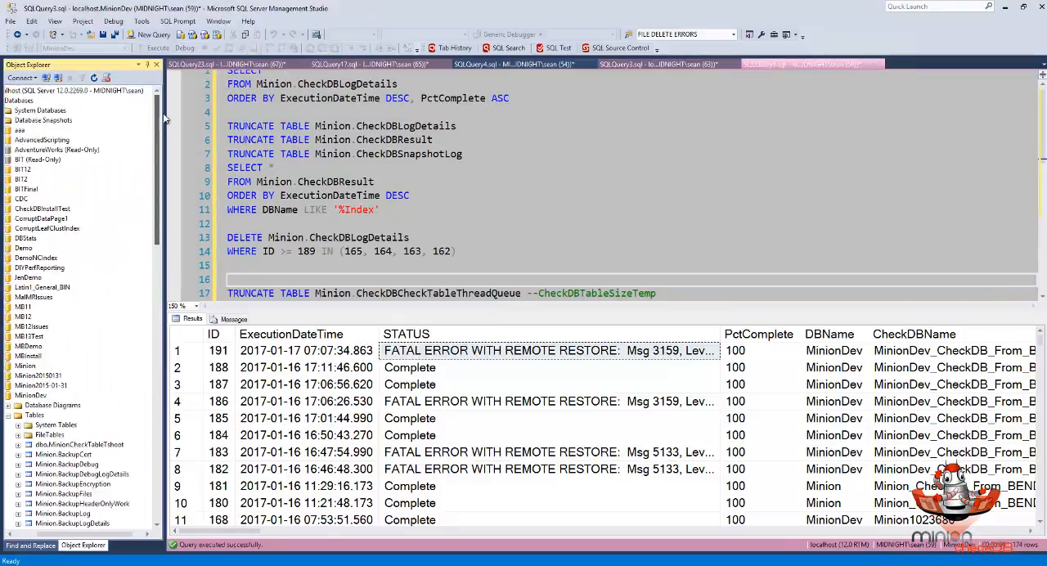
pyautogui.doubleClick(13, 91)
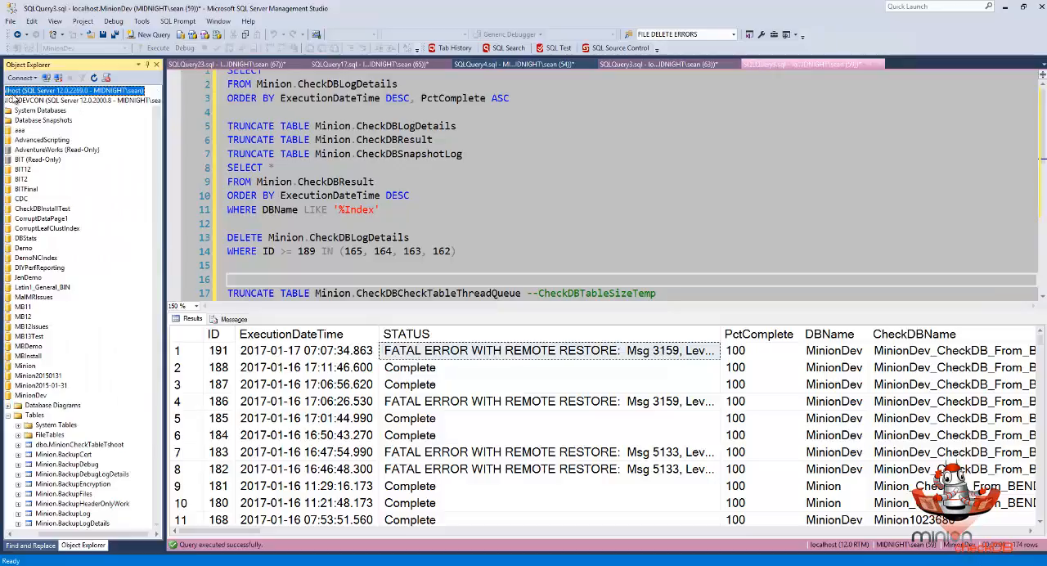
pyautogui.doubleClick(16, 101)
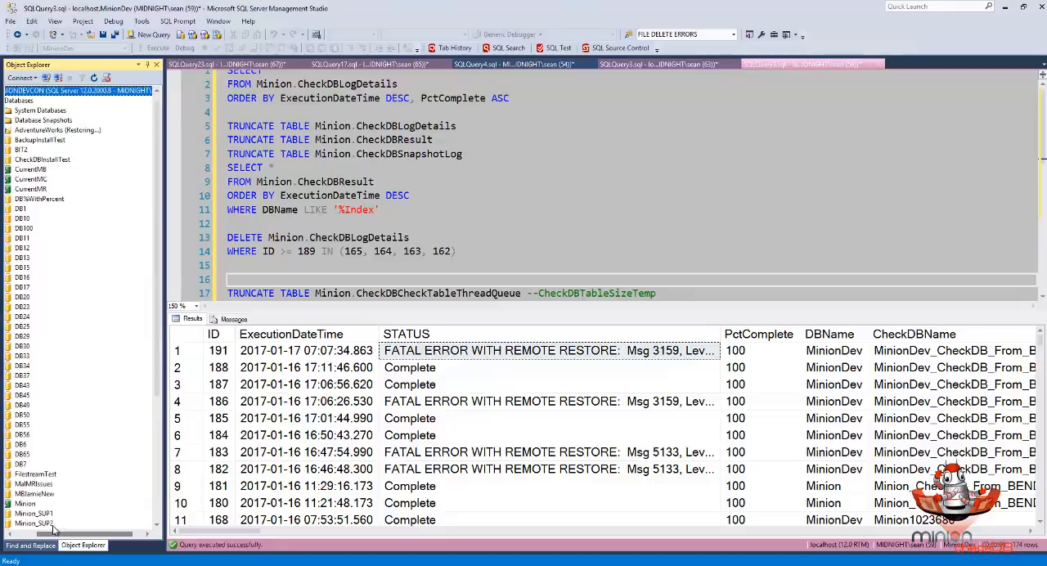
pyautogui.moveTo(54, 534); pyautogui.dragTo(40, 534)
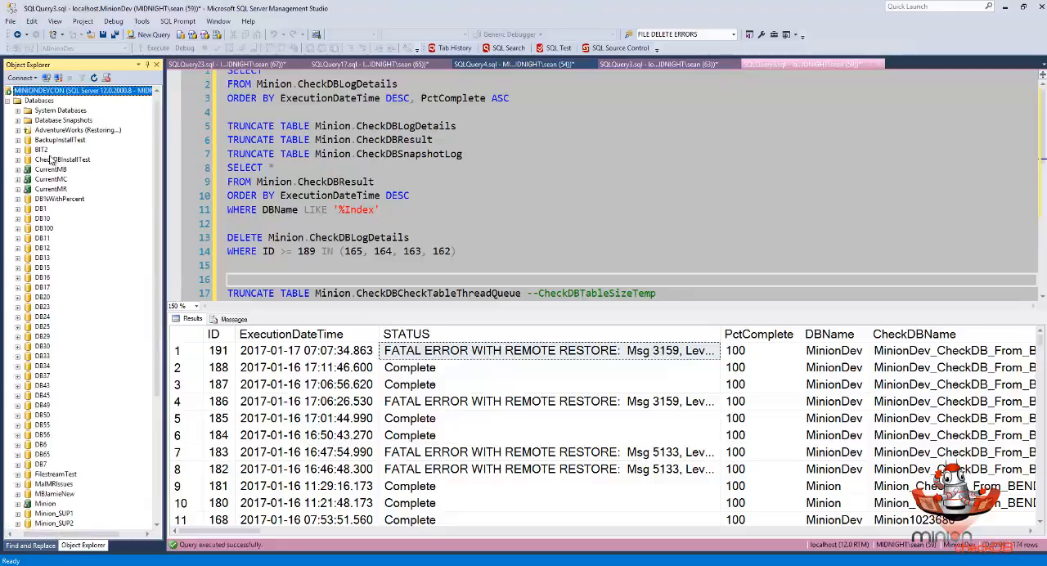
pyautogui.click(43, 101)
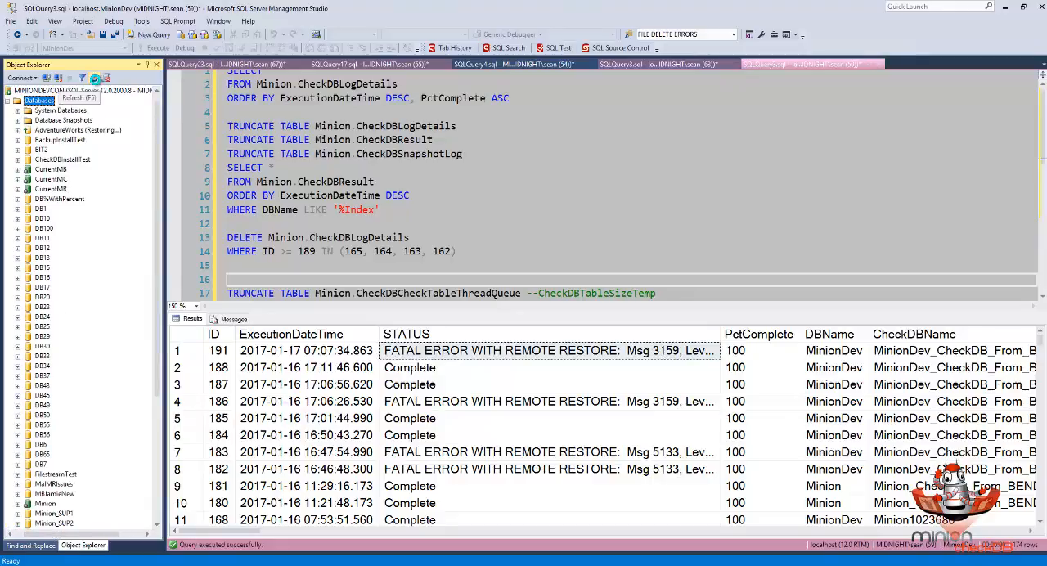
pyautogui.click(94, 79)
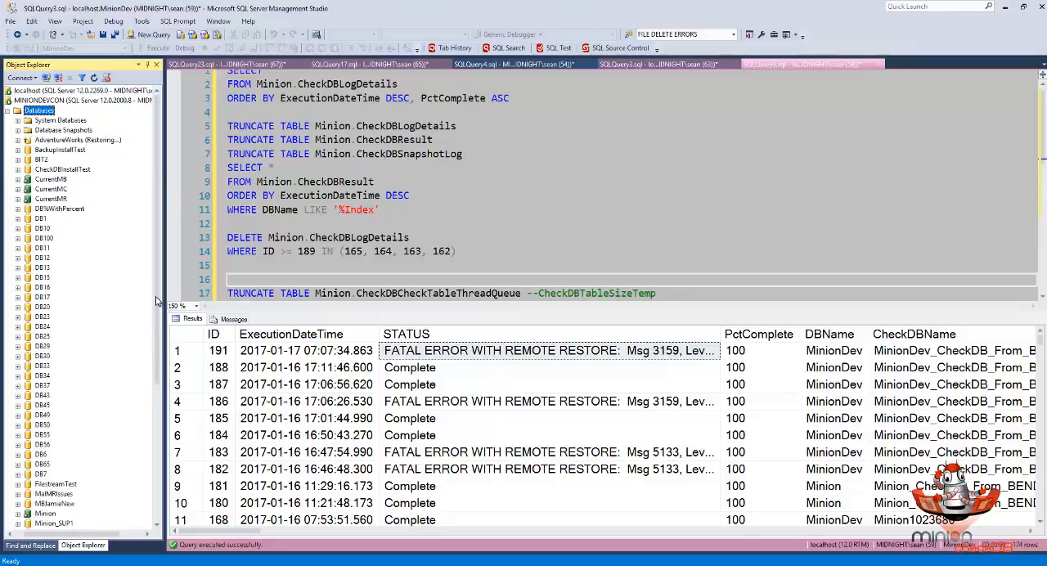
# - Delete the MinionDev_CheckDB_From_BENDYCON database from the MINIONDEVCON server
pyautogui.scroll(-7, 156, 292)
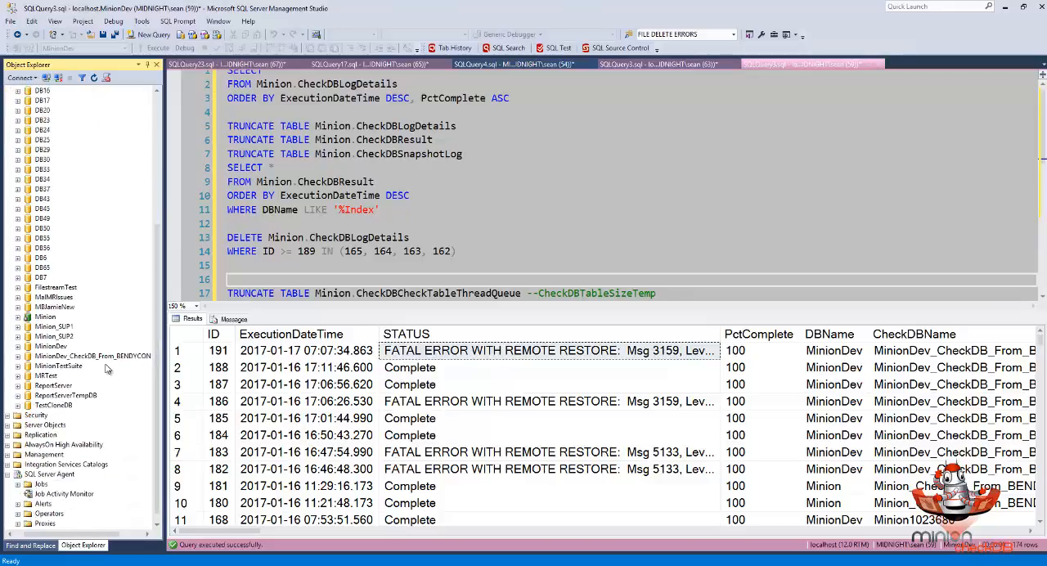
pyautogui.click(107, 357)
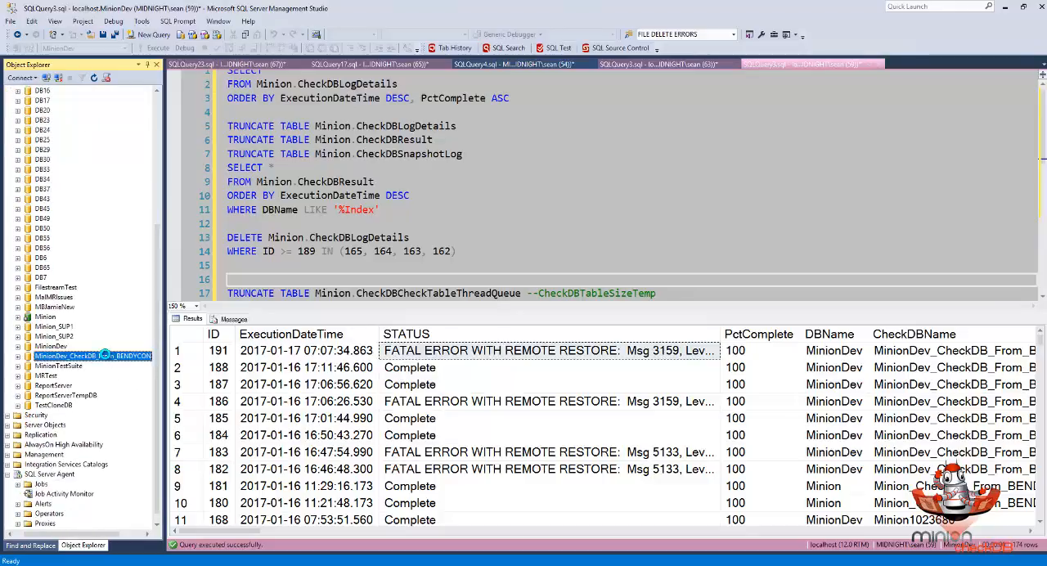
pyautogui.press('Delete')
pyautogui.press('Return')
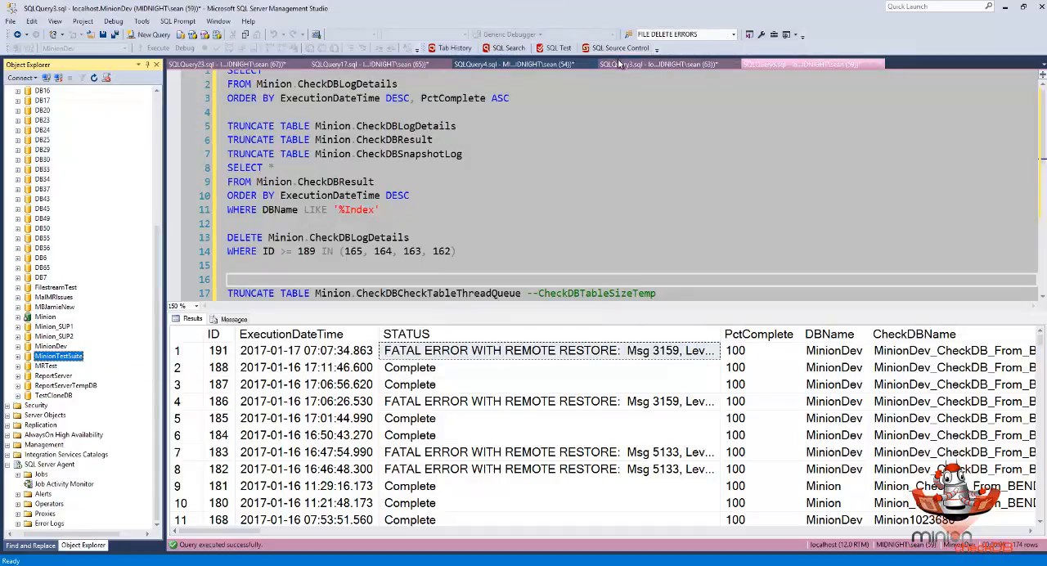
# - Return to the Minion.CheckDBMaster query and rerun the CHECKDB of MinionDev
pyautogui.click(452, 352)
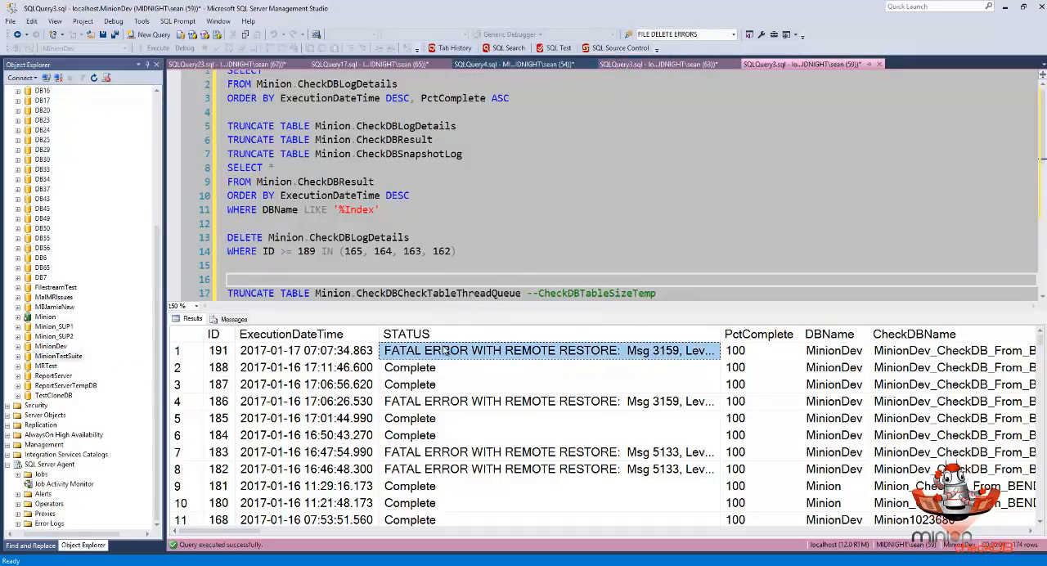
pyautogui.click(616, 65)
pyautogui.click(152, 50)
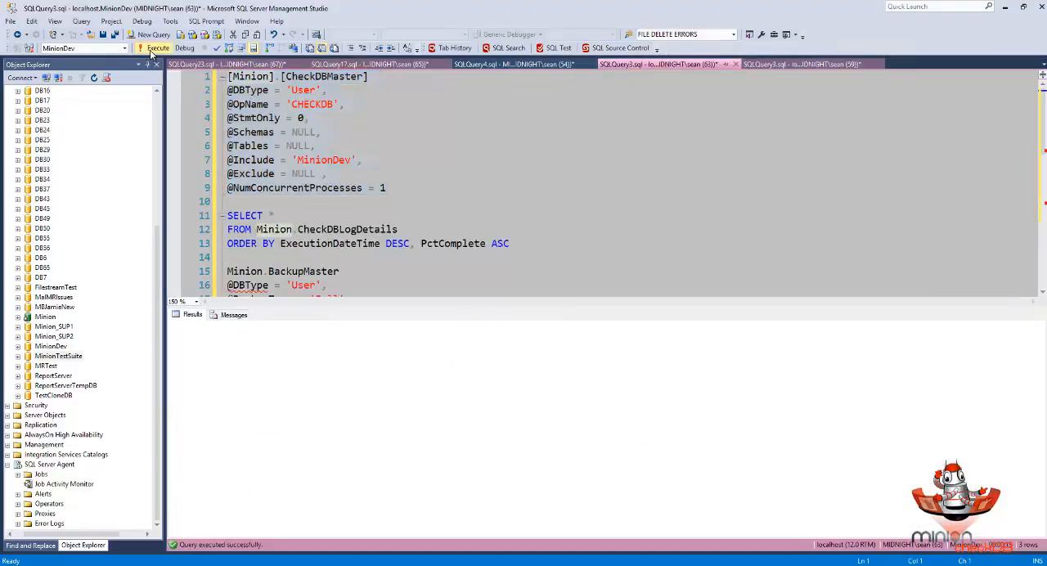
# - Run the Minion.CheckDBLogDetails query repeatedly to check the new MinionDev run's status
pyautogui.click(783, 66)
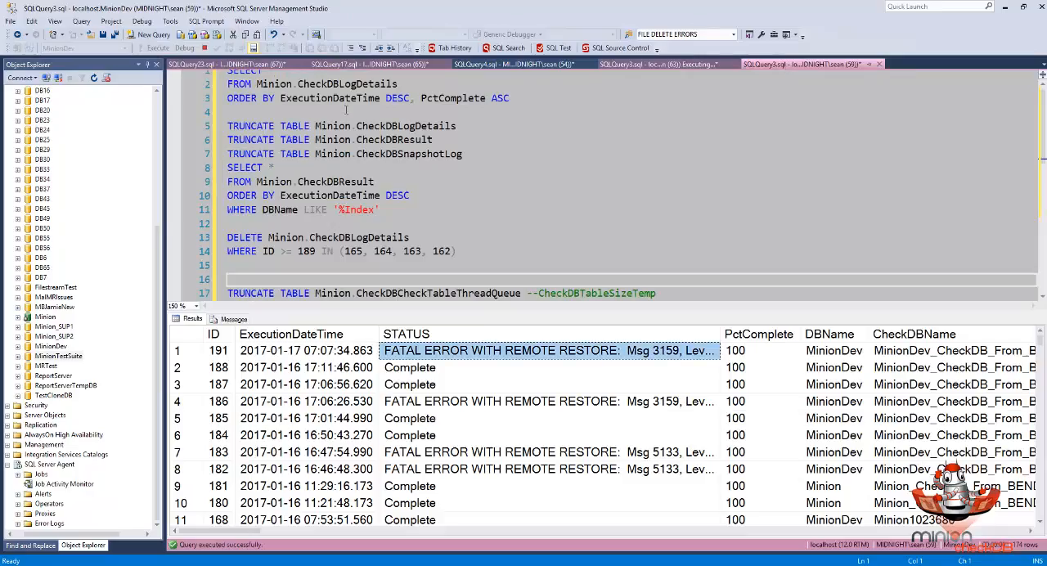
pyautogui.scroll(1, 605, 180)
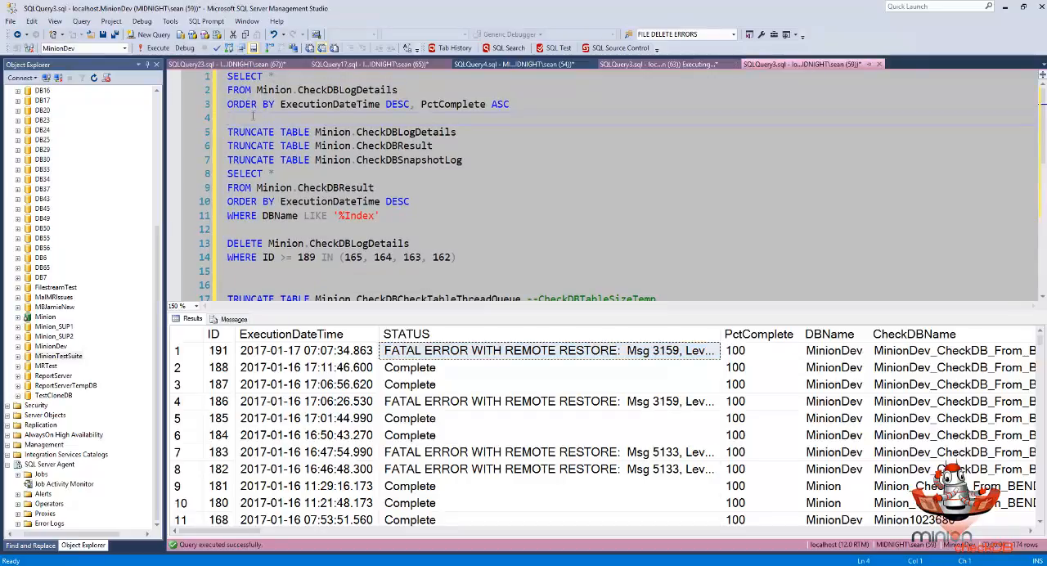
pyautogui.moveTo(253, 117); pyautogui.dragTo(228, 76)
pyautogui.press('F5')
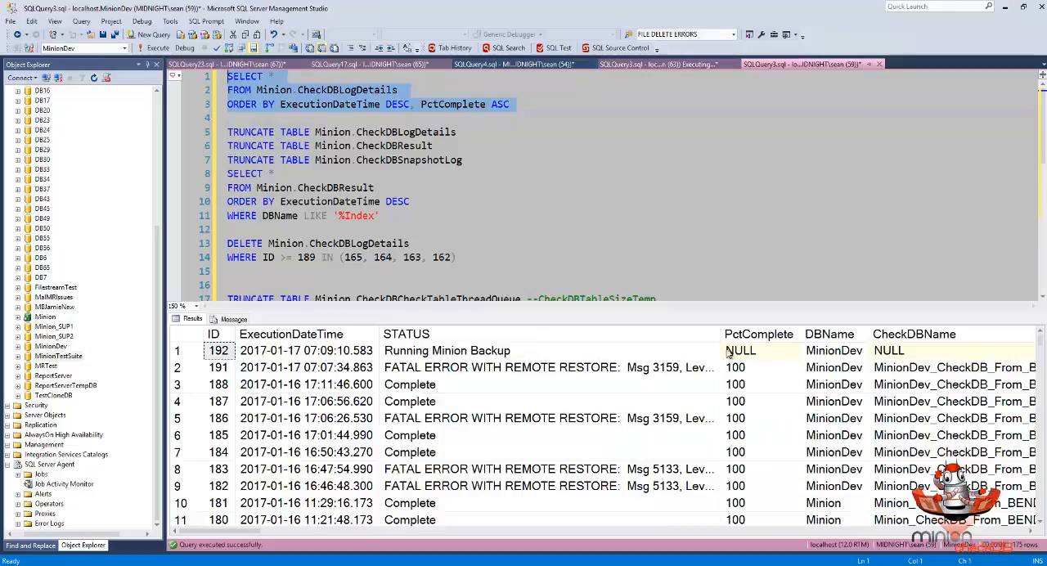
pyautogui.click(154, 50)
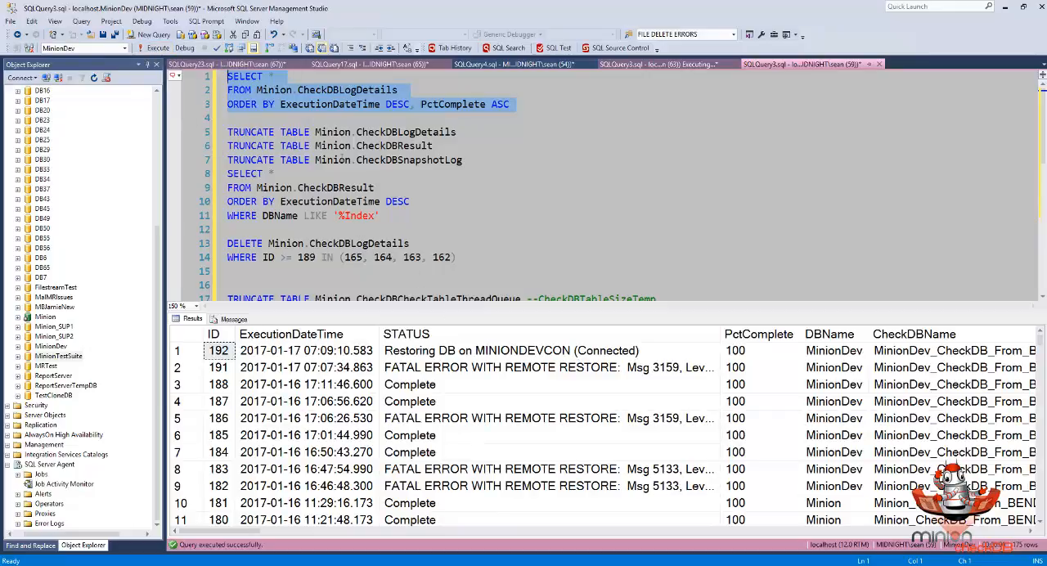
pyautogui.click(157, 49)
# - Follow the newest log row's STATUS and PctComplete by requerying Minion.CheckDBLogDetails during the remote restore
pyautogui.click(723, 350)
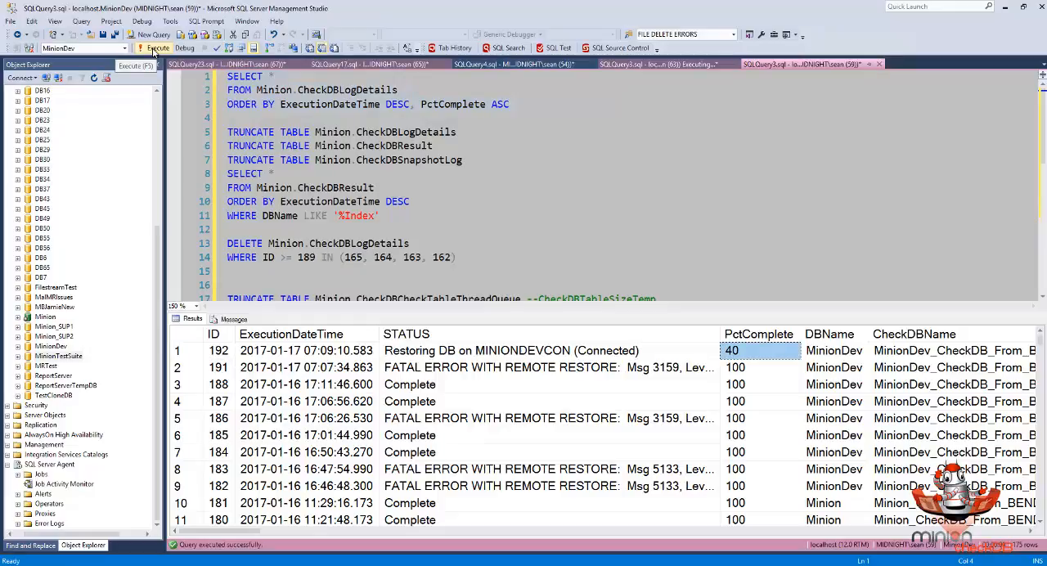
pyautogui.click(153, 50)
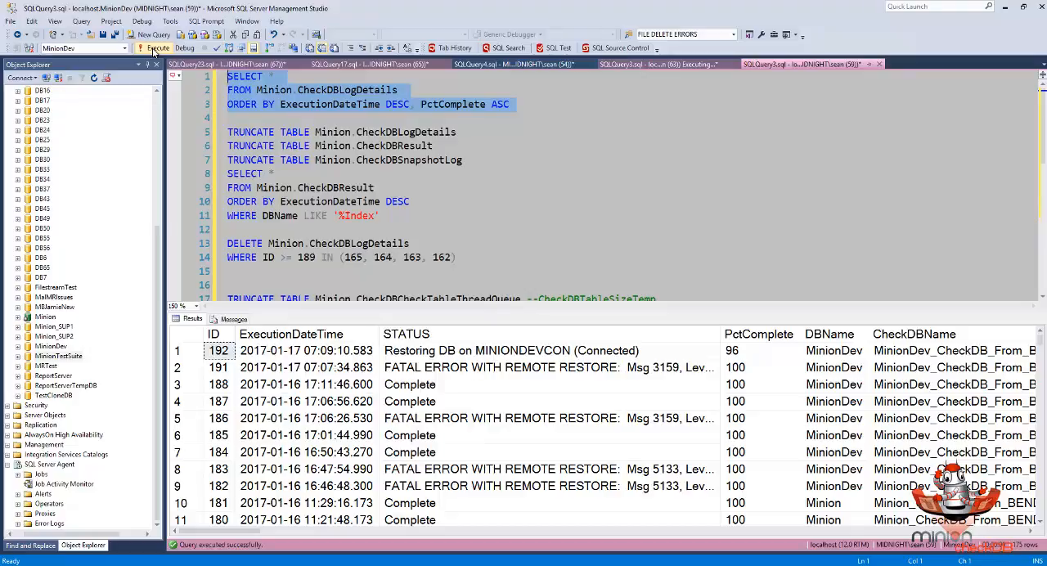
pyautogui.click(153, 50)
pyautogui.click(152, 51)
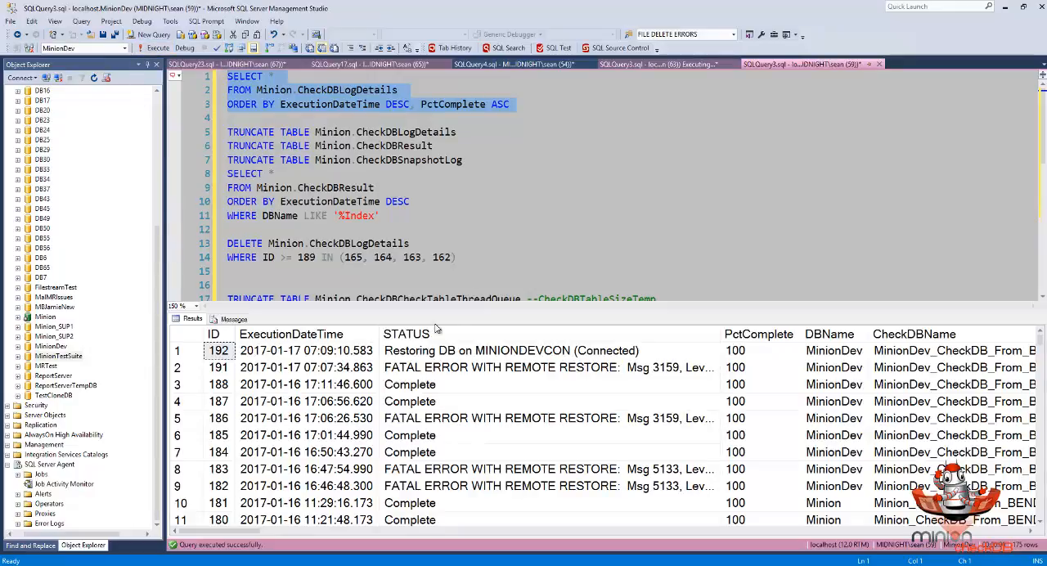
pyautogui.click(498, 356)
pyautogui.click(758, 356)
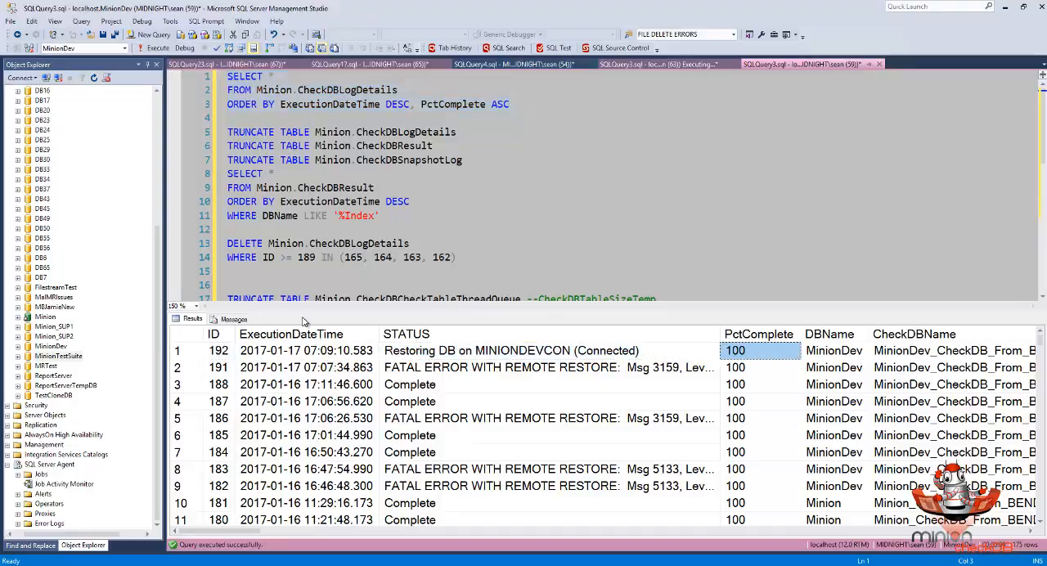
pyautogui.click(155, 51)
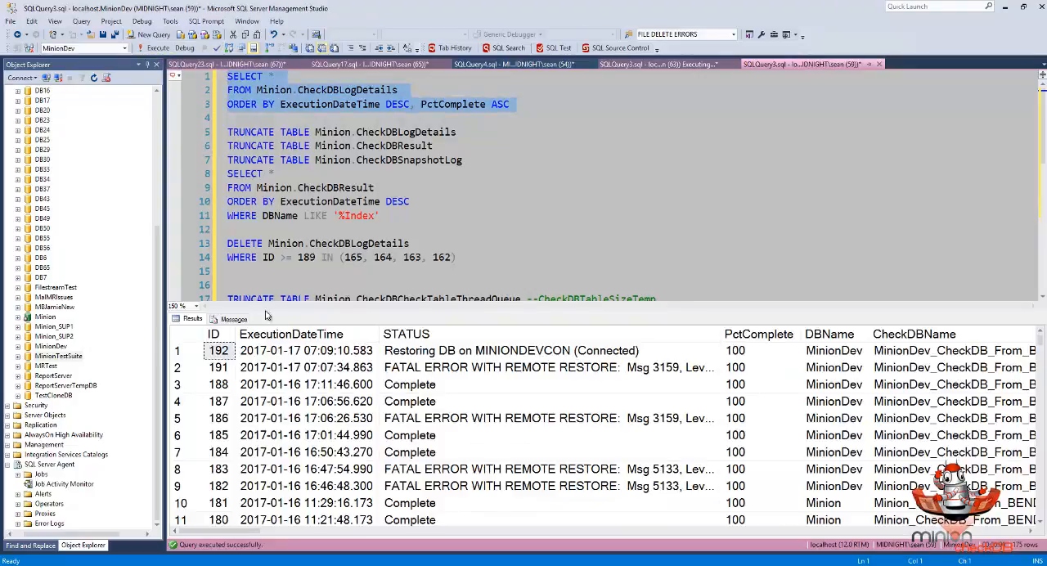
# - Refresh the MINIONDEVCON databases and locate the MinionDev_CheckDB_From_BENDYCON database
pyautogui.moveTo(157, 312); pyautogui.dragTo(147, 150)
pyautogui.click(39, 110)
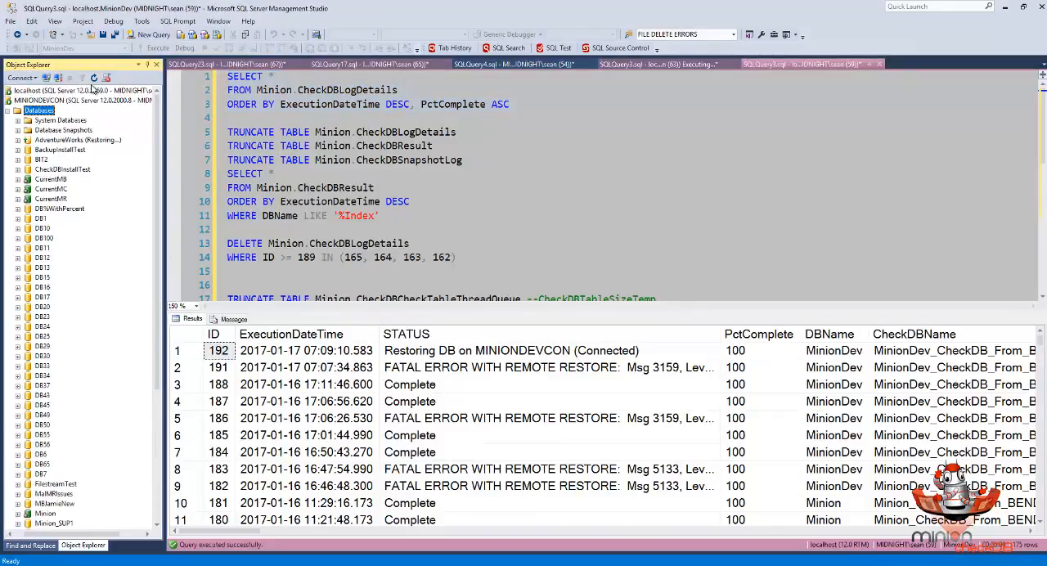
pyautogui.click(93, 77)
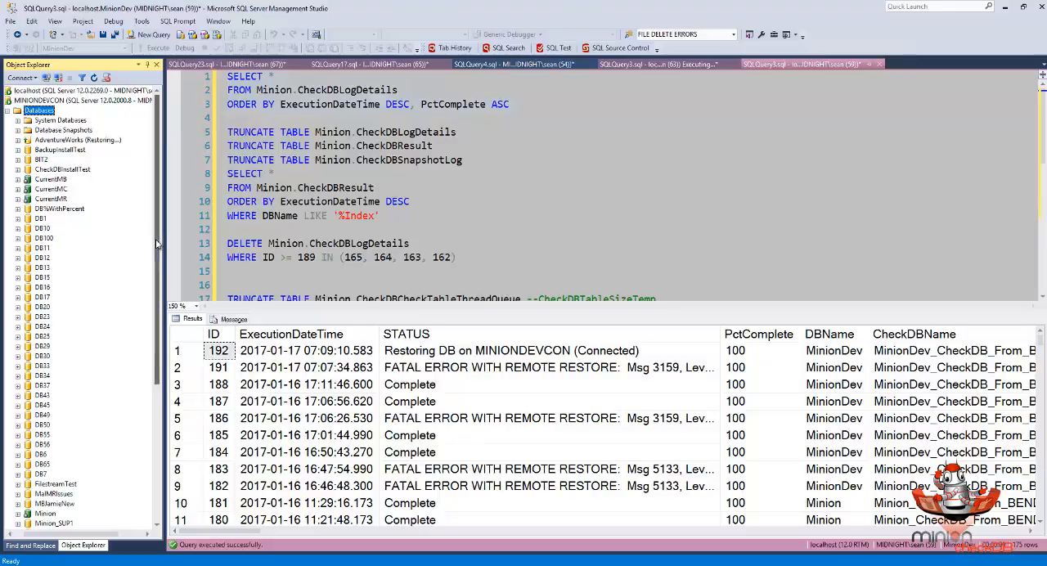
pyautogui.scroll(-7, 149, 395)
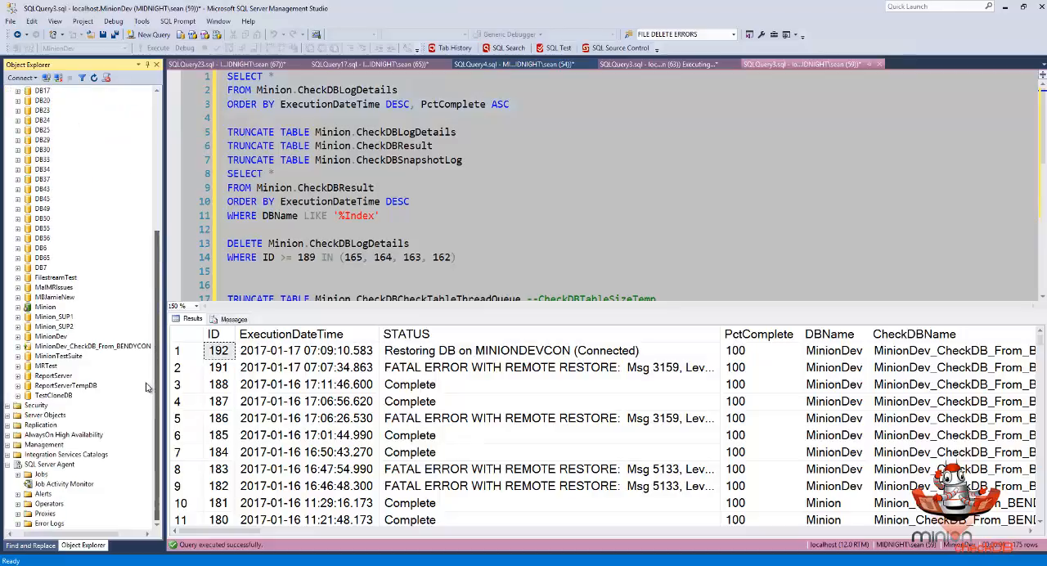
pyautogui.click(75, 348)
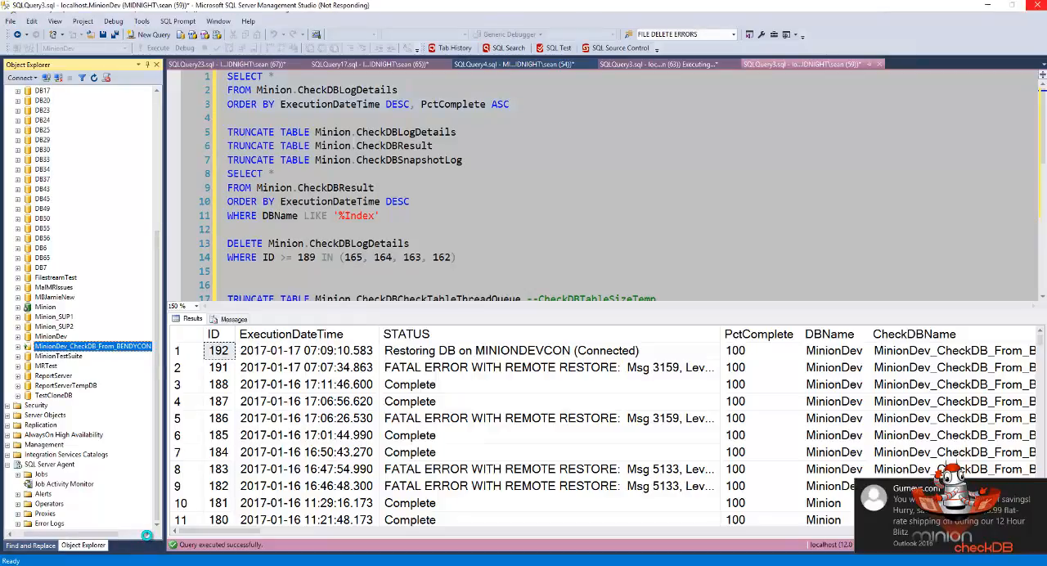
# - Rerun the Minion.CheckDBLogDetails query and check the newest row's STATUS and PctComplete
pyautogui.click(147, 535)
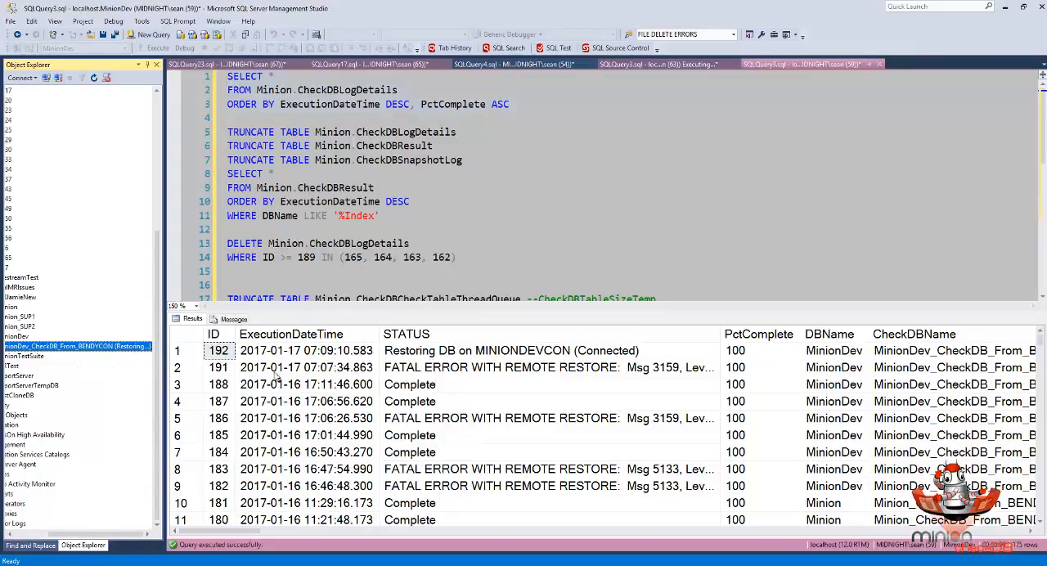
pyautogui.click(767, 65)
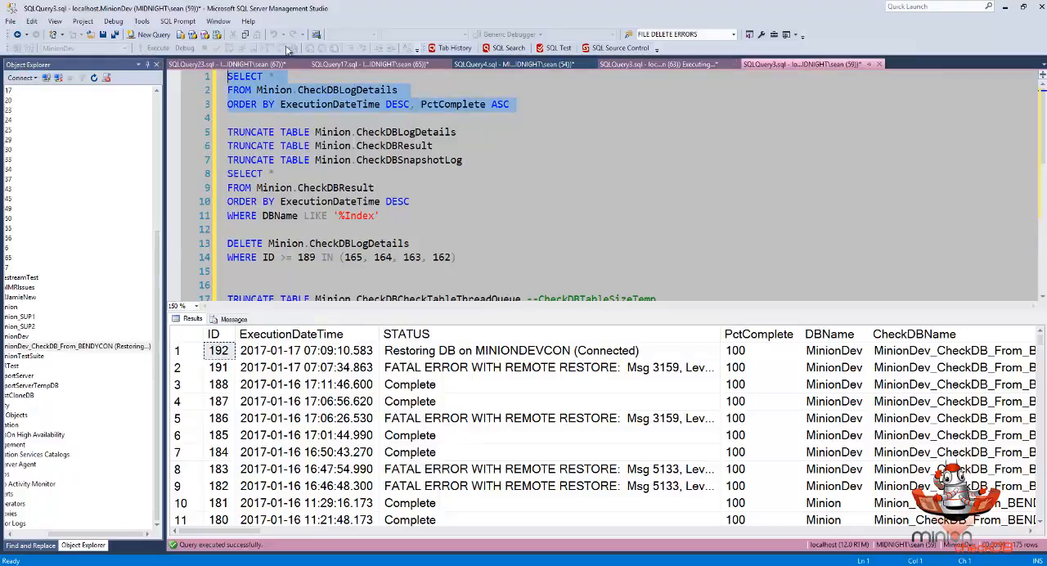
pyautogui.click(150, 49)
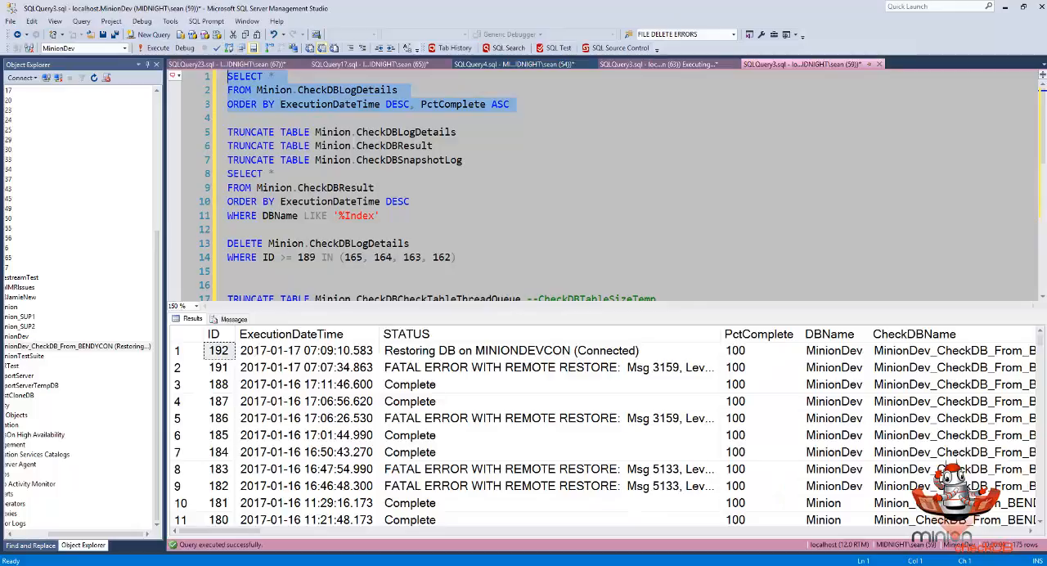
pyautogui.press('F5')
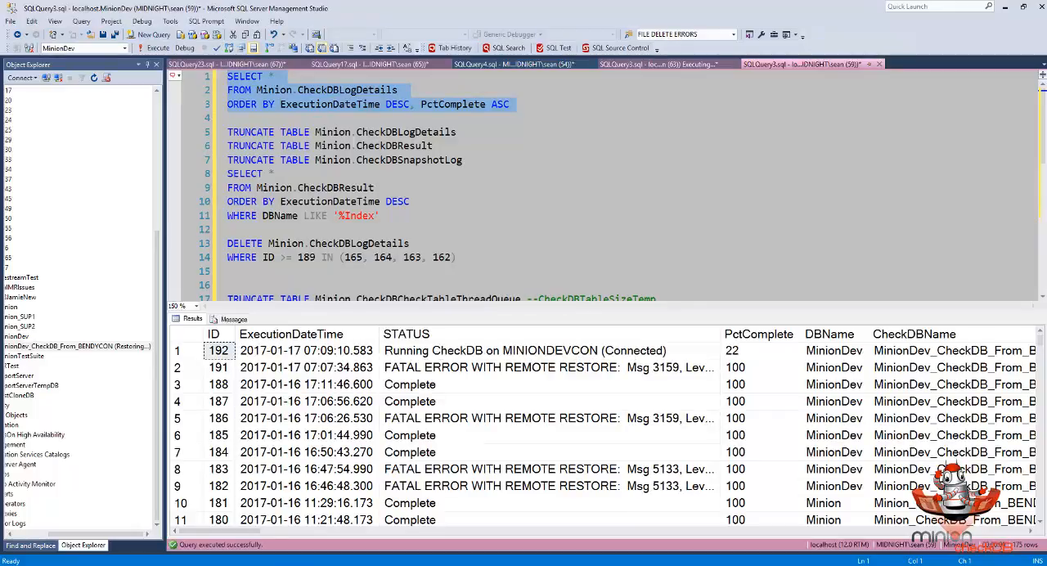
pyautogui.click(431, 354)
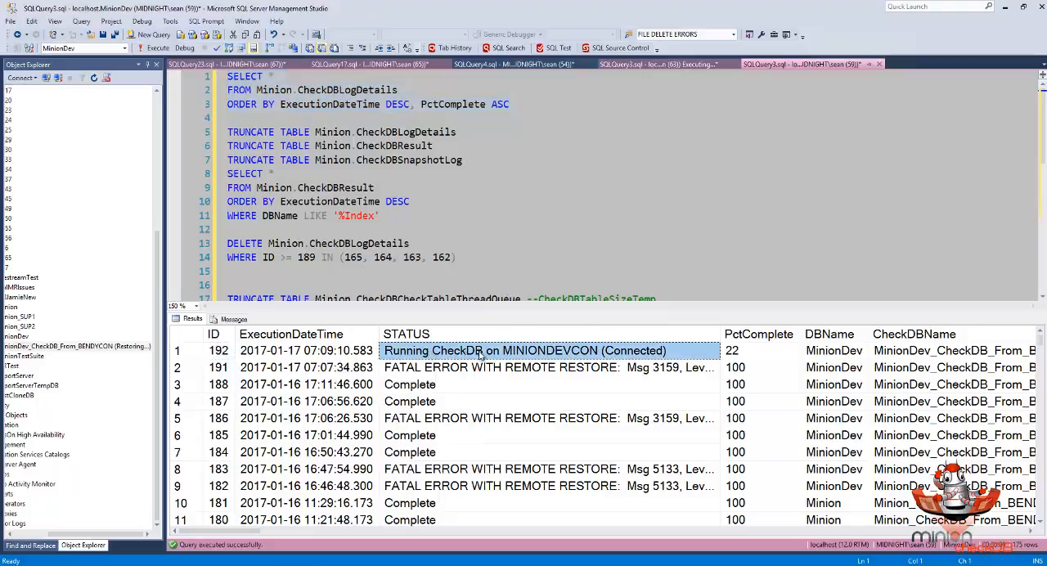
pyautogui.click(744, 353)
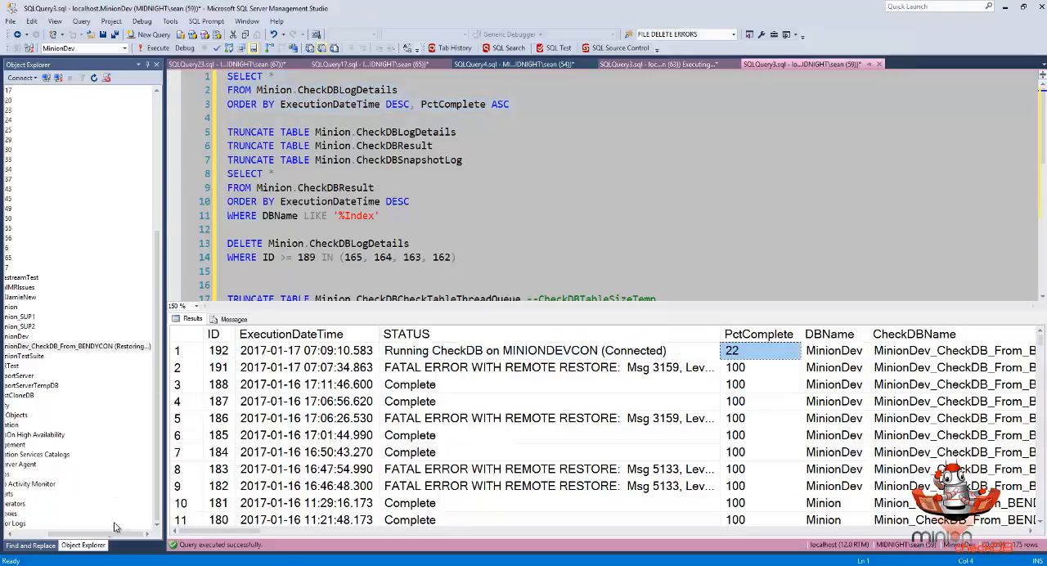
# - Refresh the Databases folder on MINIONDEVCON and requery Minion.CheckDBLogDetails for the MinionDev run's progress
pyautogui.click(75, 534)
pyautogui.moveTo(75, 535); pyautogui.dragTo(44, 535)
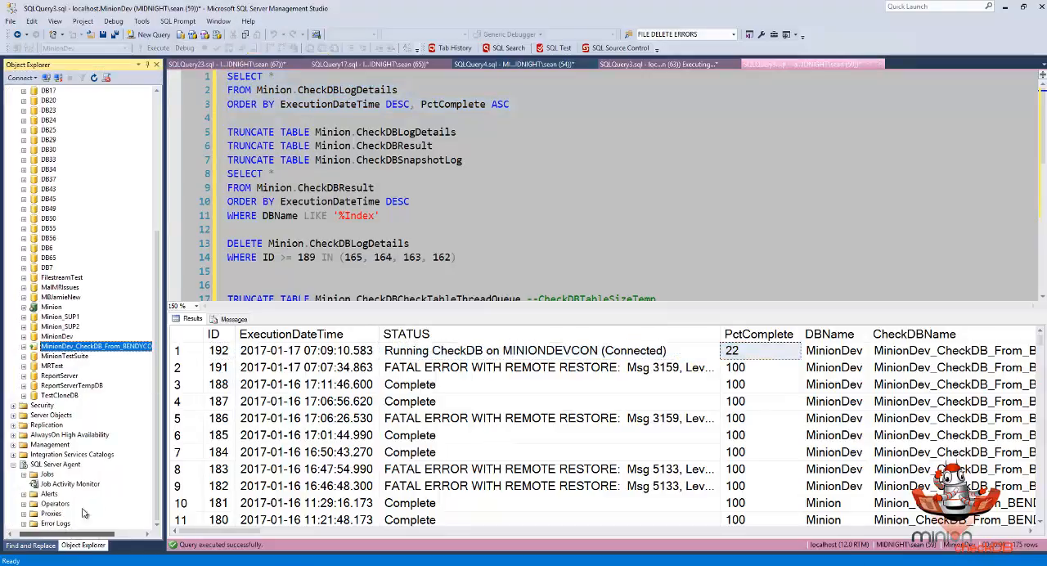
pyautogui.moveTo(157, 394); pyautogui.dragTo(157, 197)
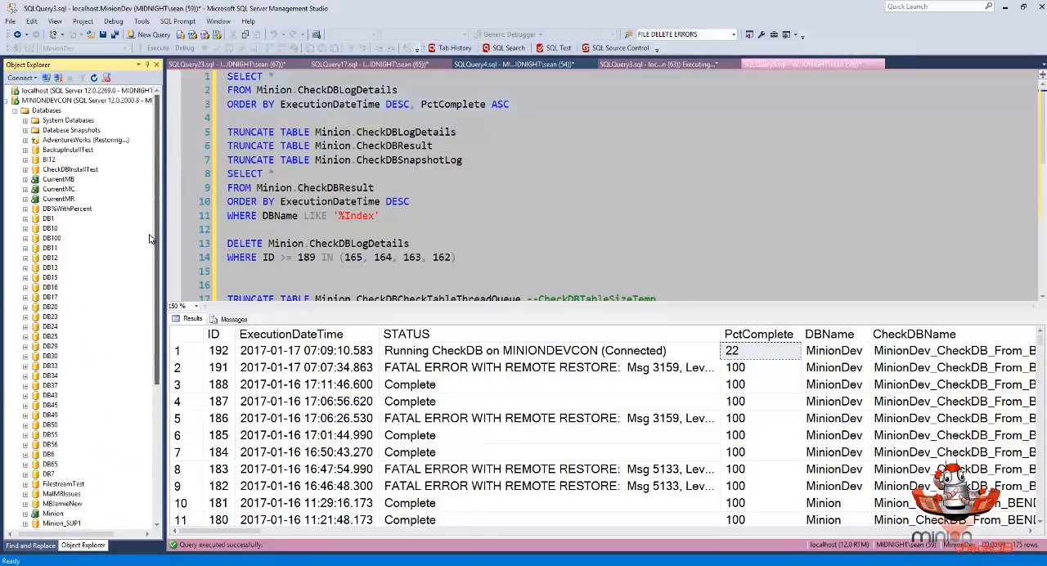
pyautogui.click(47, 111)
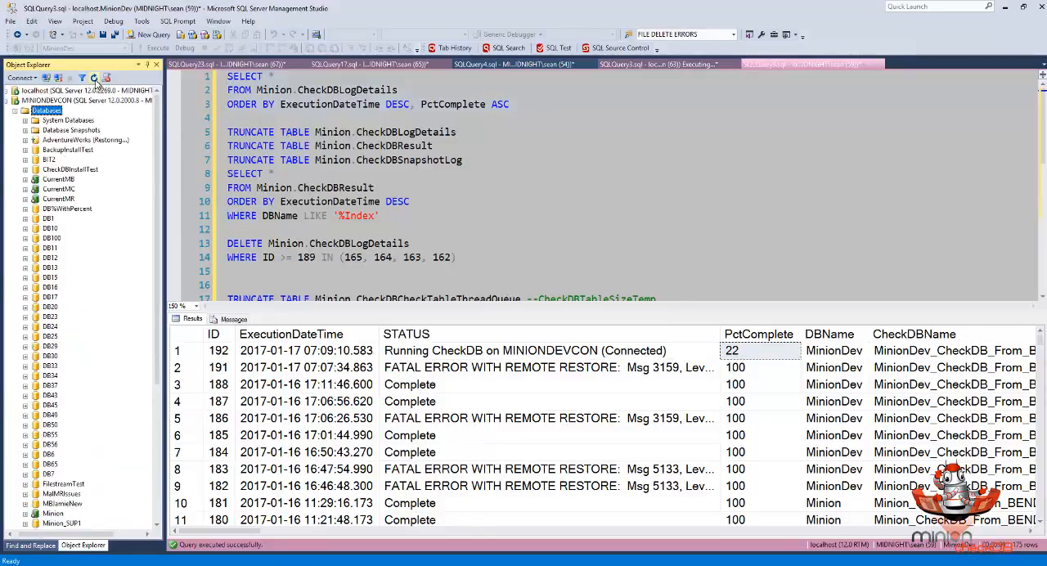
pyautogui.click(93, 78)
pyautogui.click(803, 65)
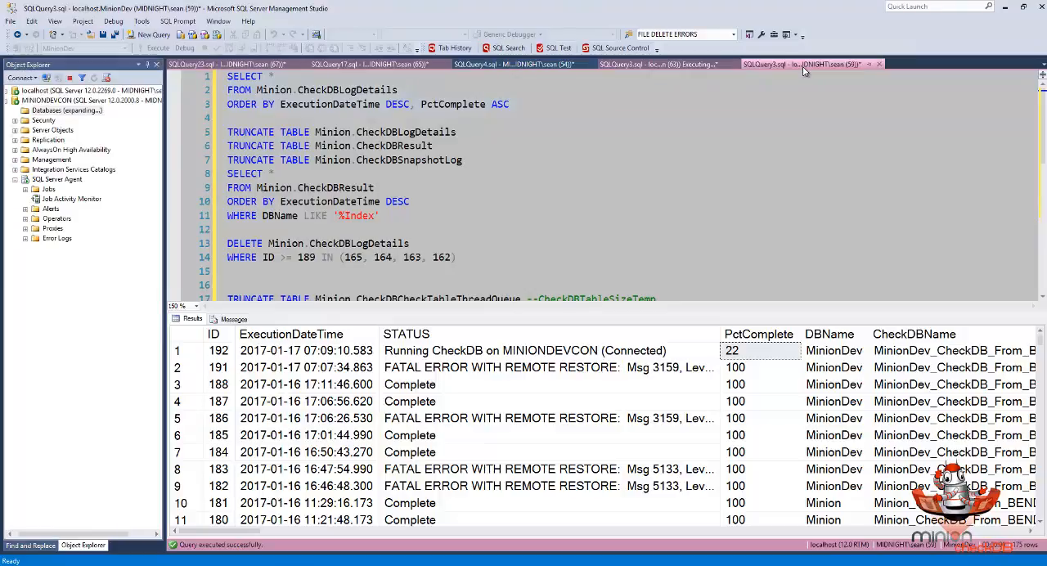
pyautogui.click(153, 48)
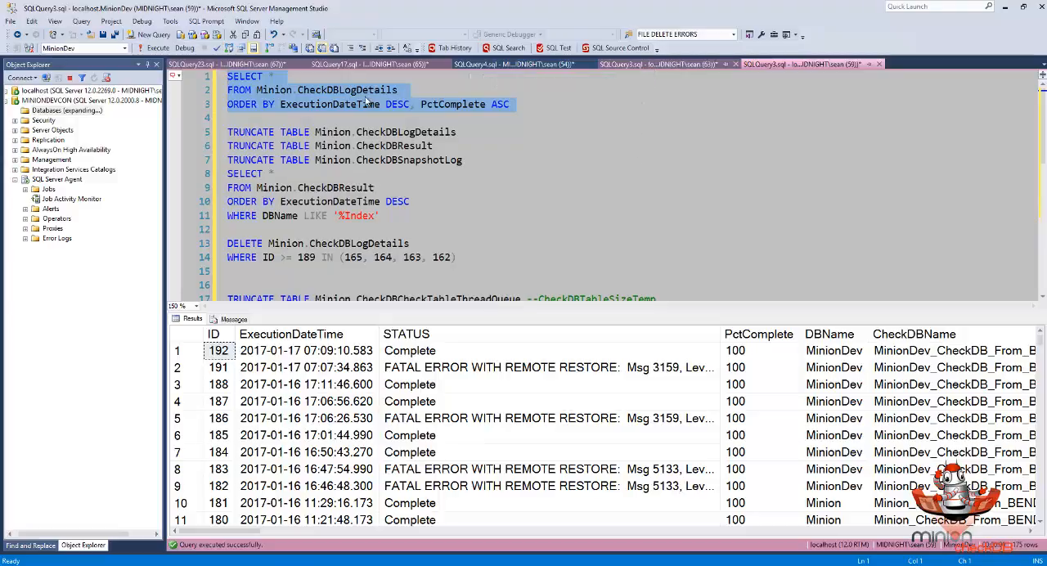
# - Find the MinionDev_CheckDB_From_BENDYCON database in the refreshed MINIONDEVCON list and check its state
pyautogui.moveTo(154, 212); pyautogui.dragTo(148, 277)
pyautogui.scroll(-4, 110, 362)
pyautogui.click(52, 350)
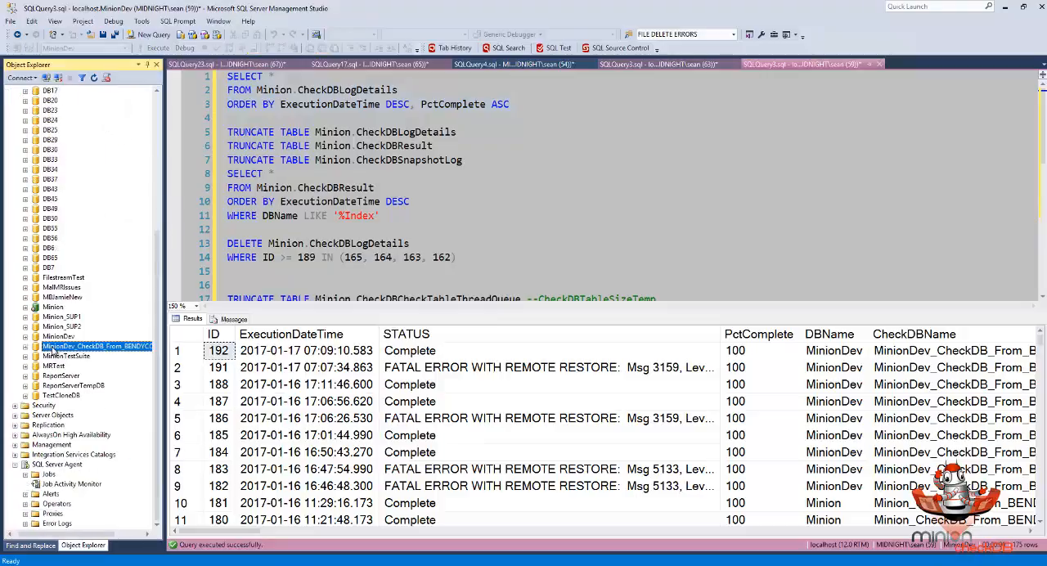
pyautogui.moveTo(52, 534); pyautogui.dragTo(60, 543)
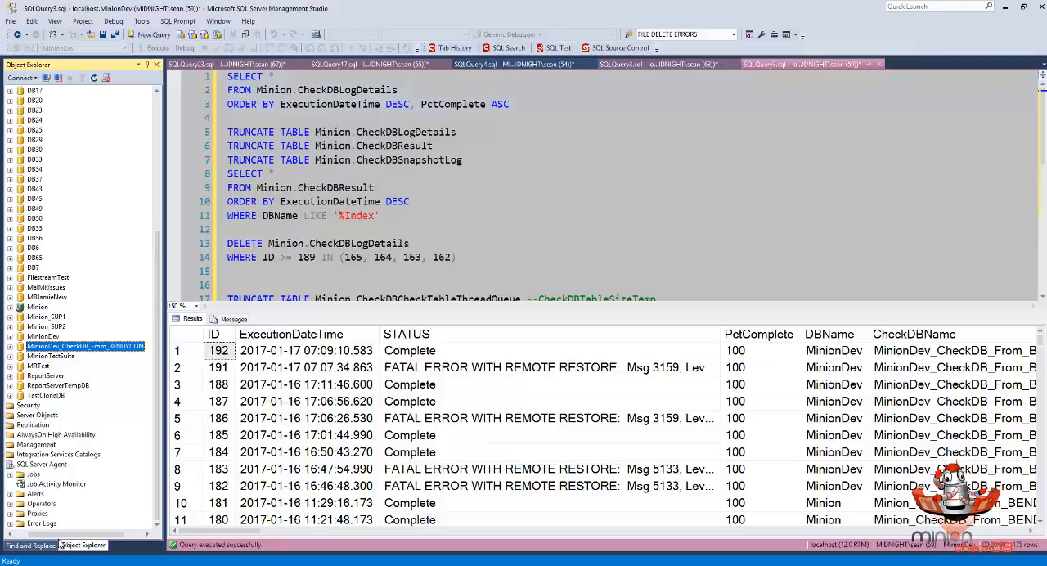
# - Examine the newest log row's IsRemote, NETBIOSName, PreferredServer and CheckDBName values
pyautogui.click(270, 531)
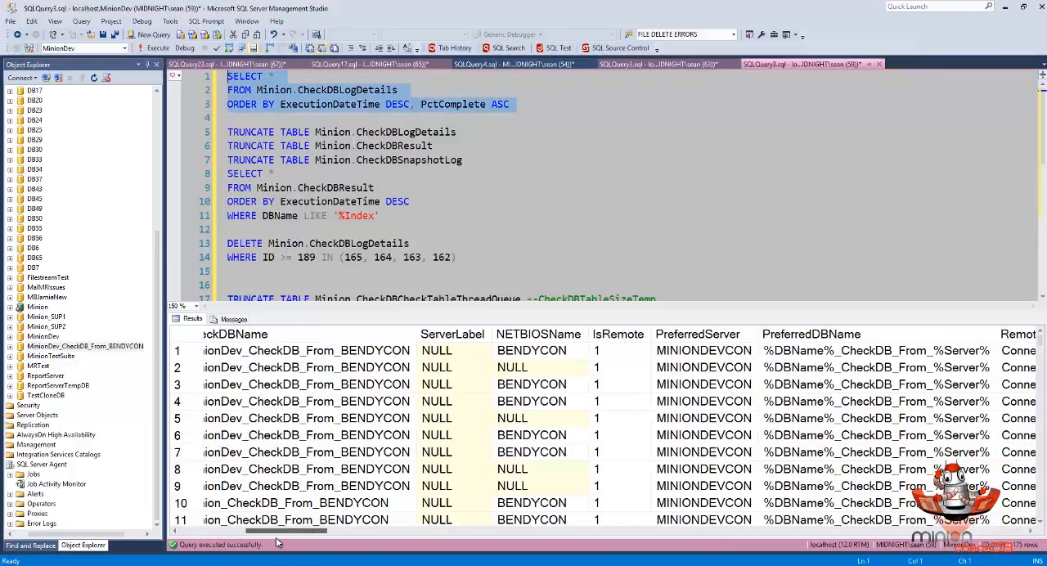
pyautogui.hscroll(3, 286, 530)
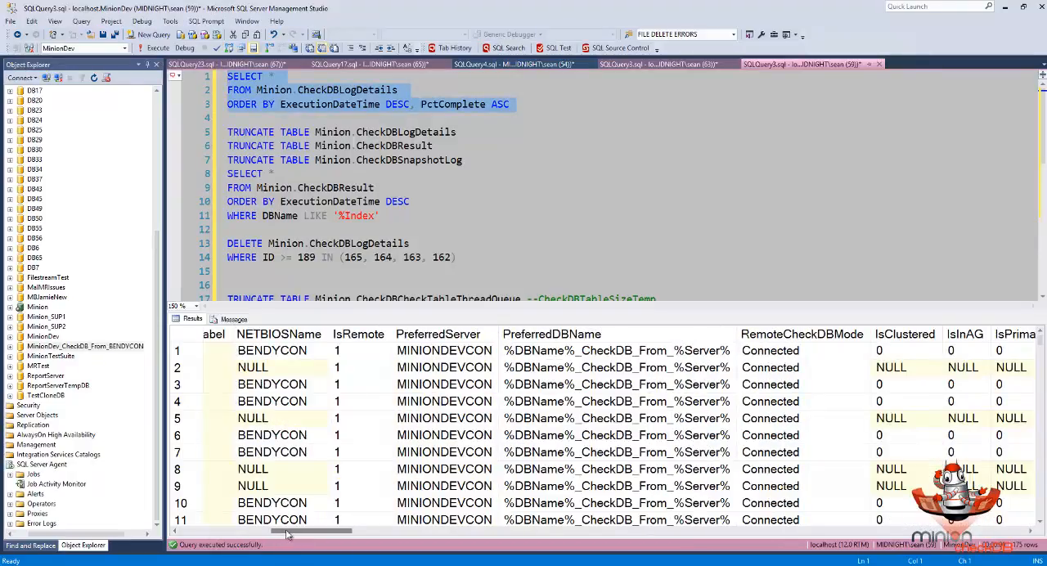
pyautogui.hscroll(-3, 279, 533)
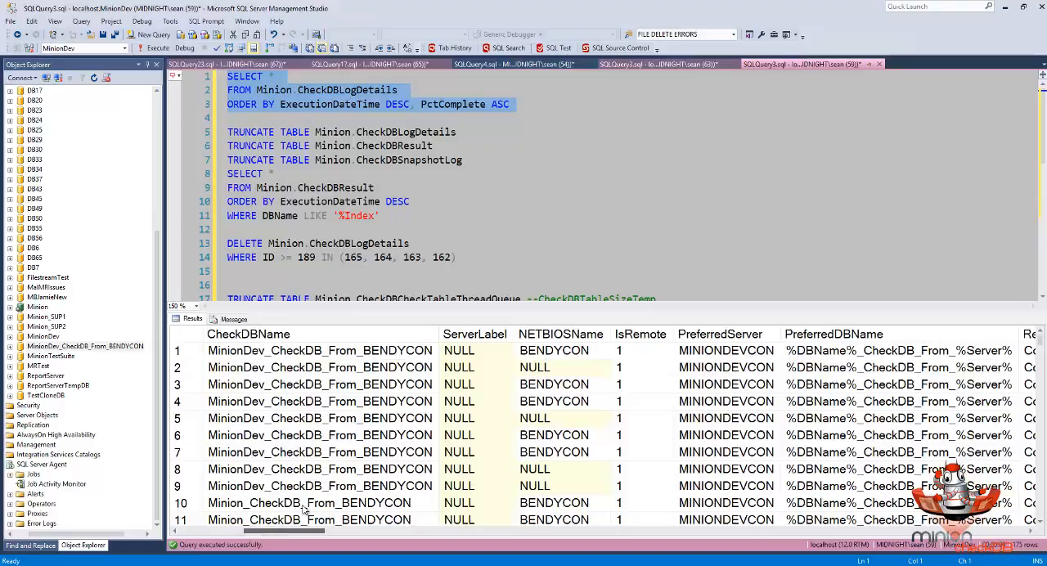
pyautogui.click(677, 352)
pyautogui.click(634, 353)
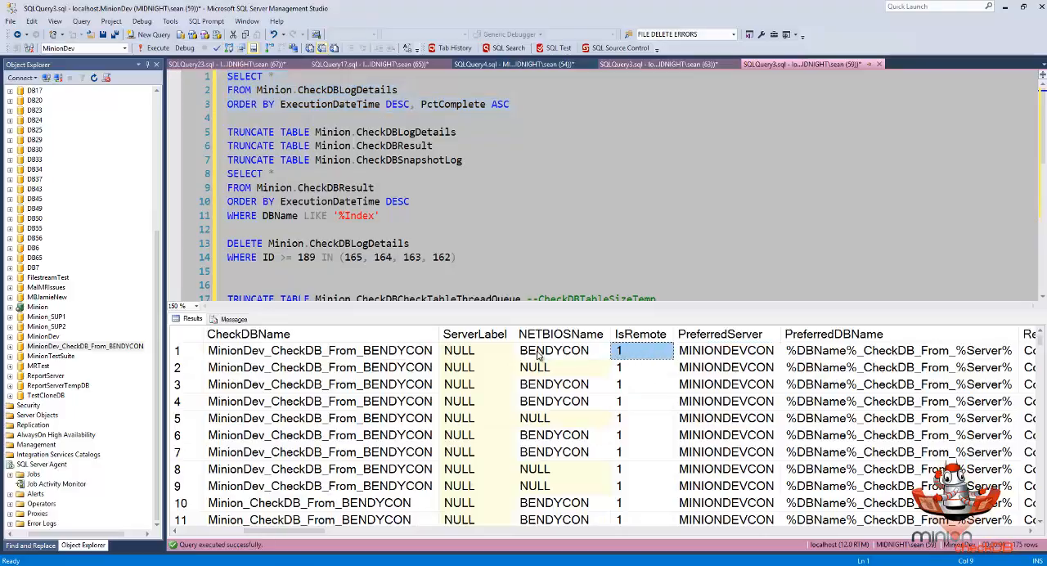
pyautogui.click(756, 352)
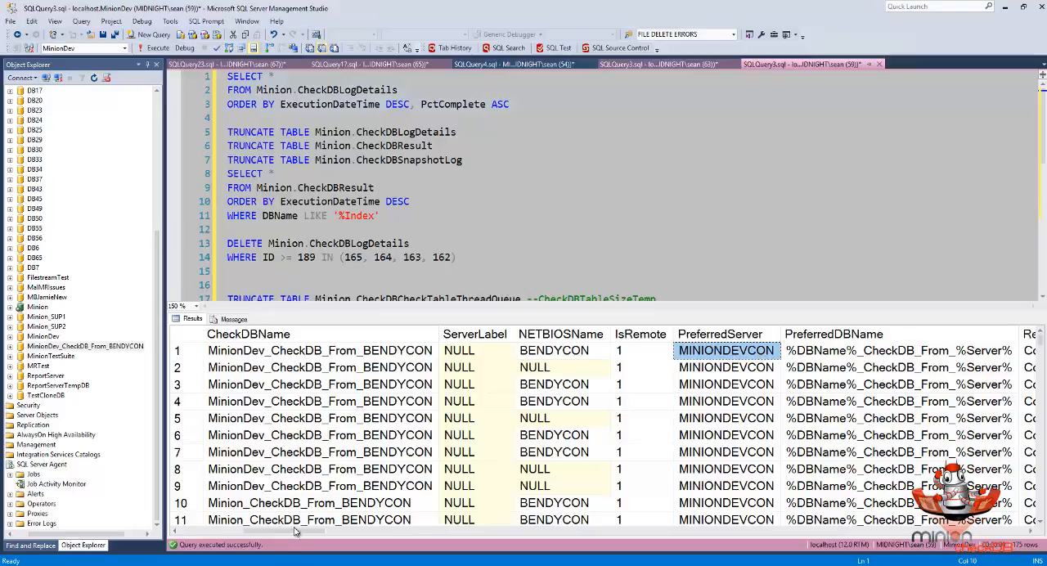
pyautogui.moveTo(285, 534)
pyautogui.mouseDown()
pyautogui.moveTo(312, 534)
pyautogui.moveTo(270, 529)
pyautogui.mouseUp()
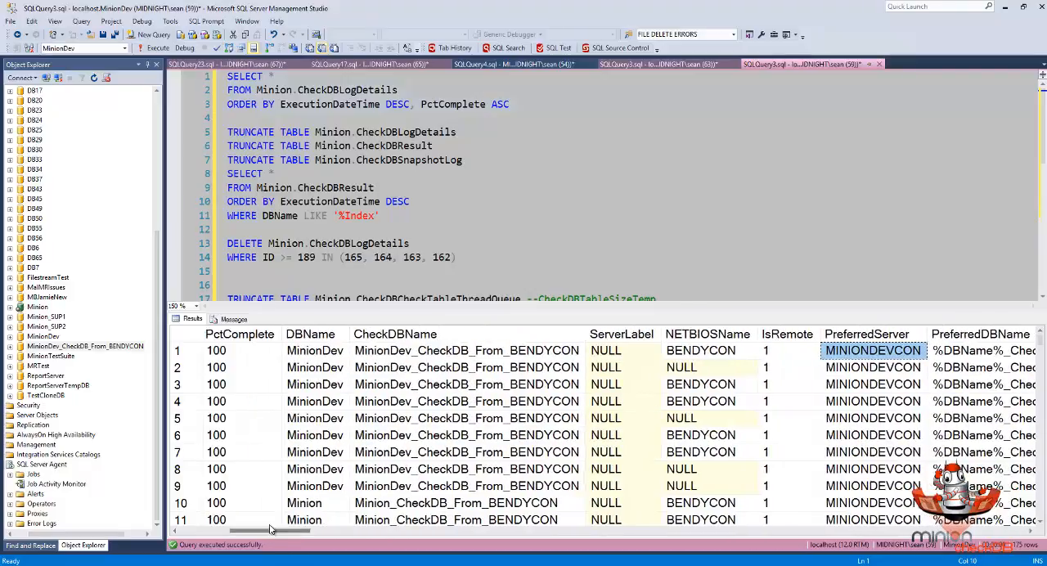
pyautogui.click(377, 355)
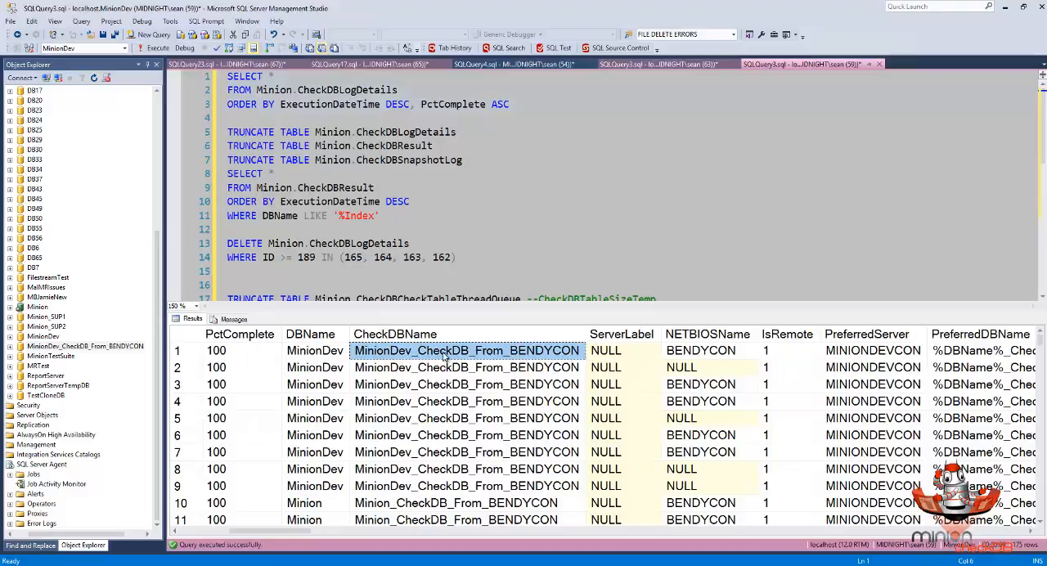
# - Compare the restored remote database's full name on MINIONDEVCON with the newest row's CheckDBName and PreferredDBName
pyautogui.click(123, 347)
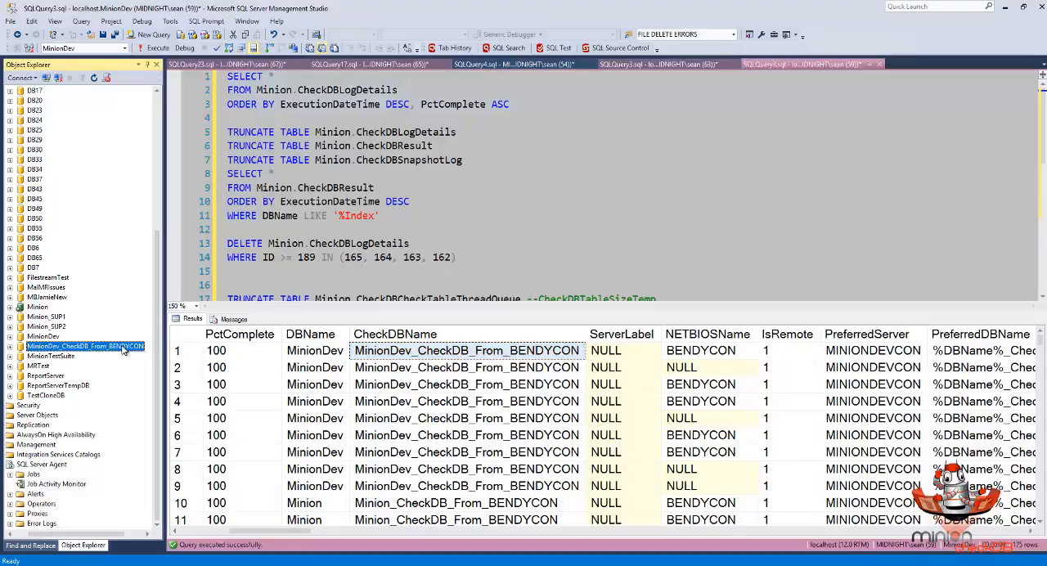
pyautogui.press('F2')
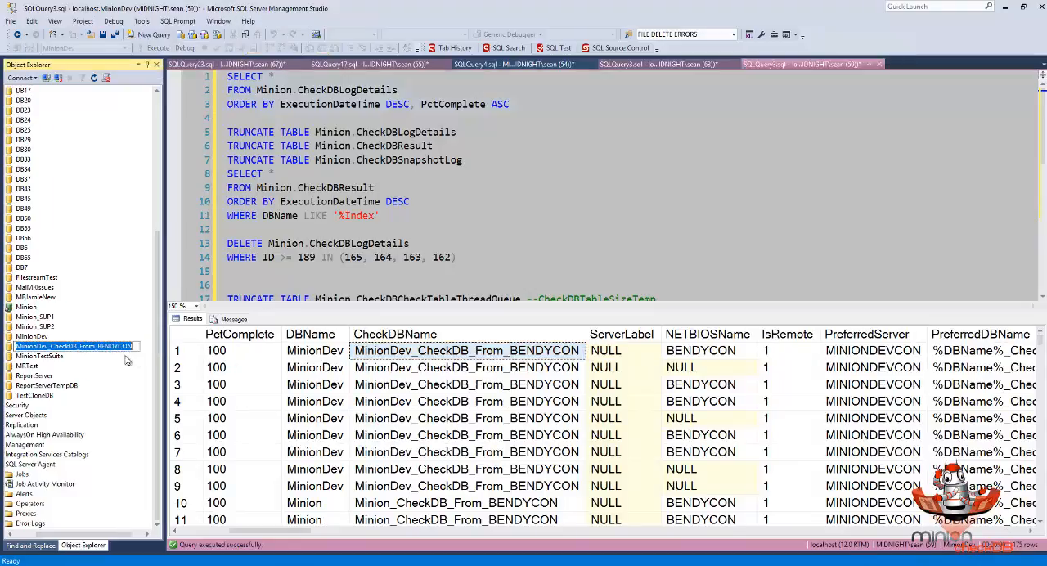
pyautogui.press('Escape')
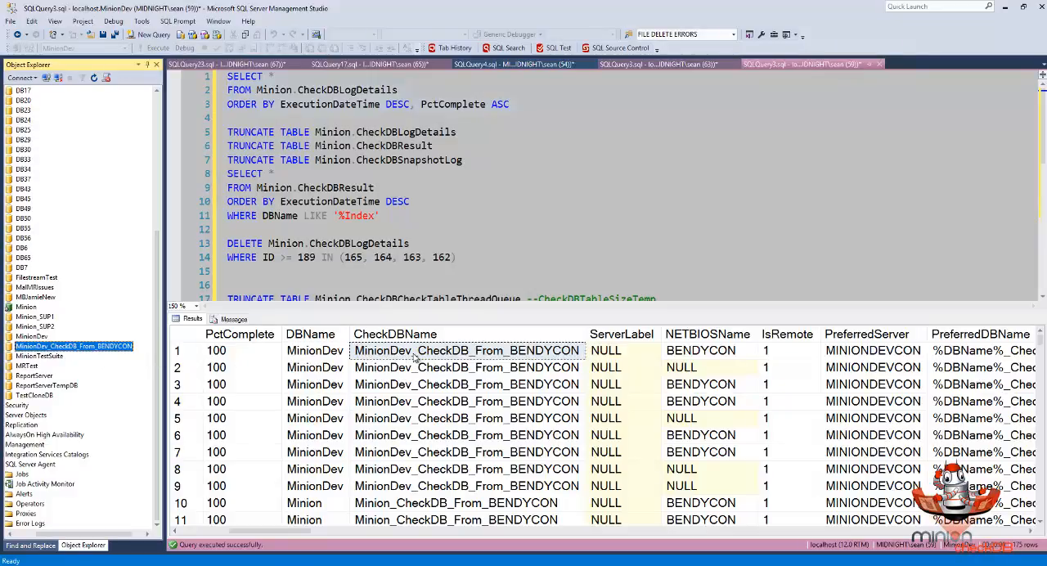
pyautogui.click(555, 353)
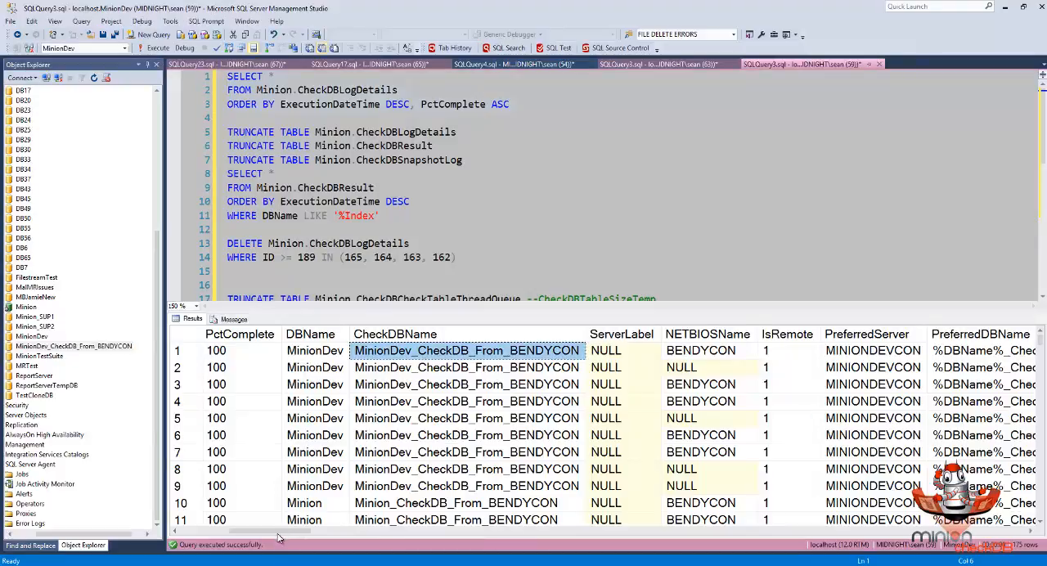
pyautogui.moveTo(282, 533); pyautogui.dragTo(318, 534)
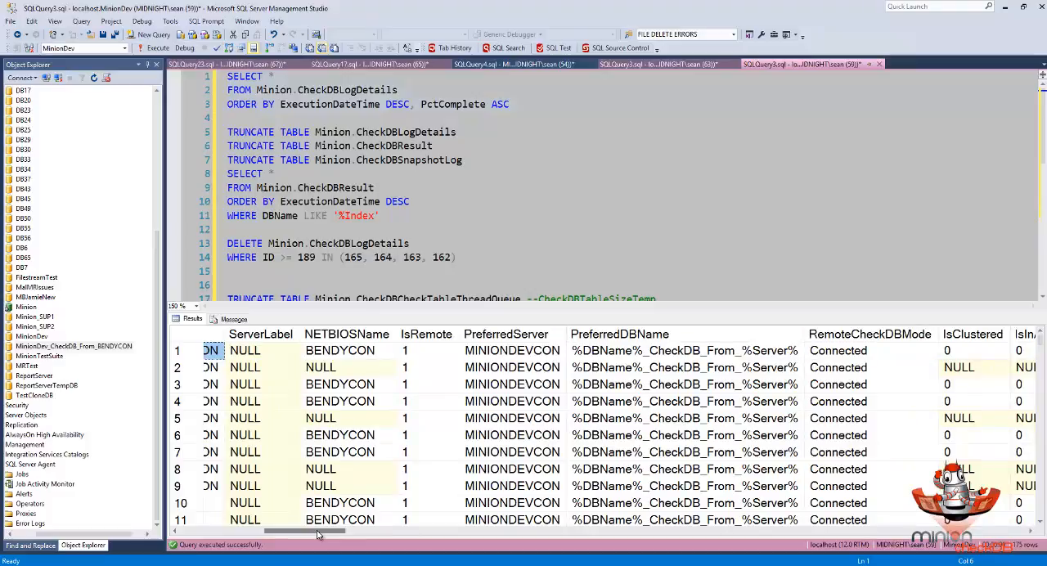
pyautogui.moveTo(318, 535); pyautogui.dragTo(236, 536)
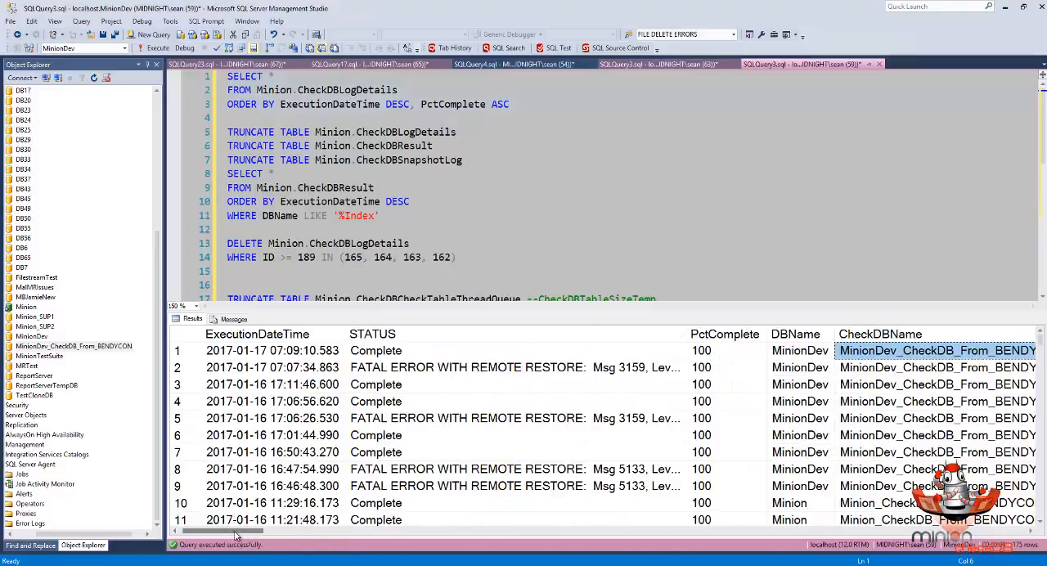
# - Review the STATUS entries of the log rows with fatal remote restore errors, including ID 191
pyautogui.click(392, 372)
pyautogui.click(450, 471)
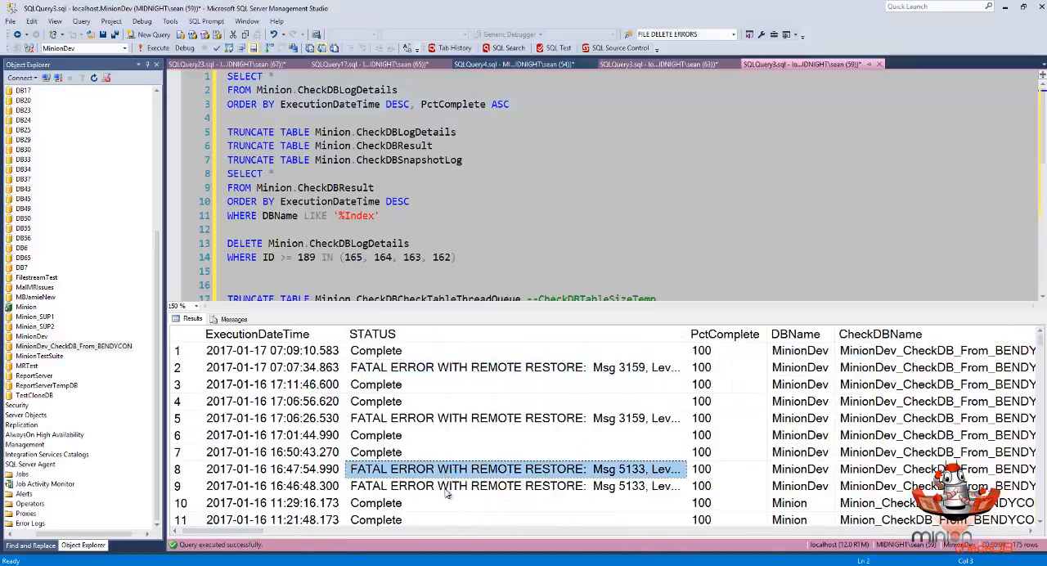
pyautogui.click(445, 488)
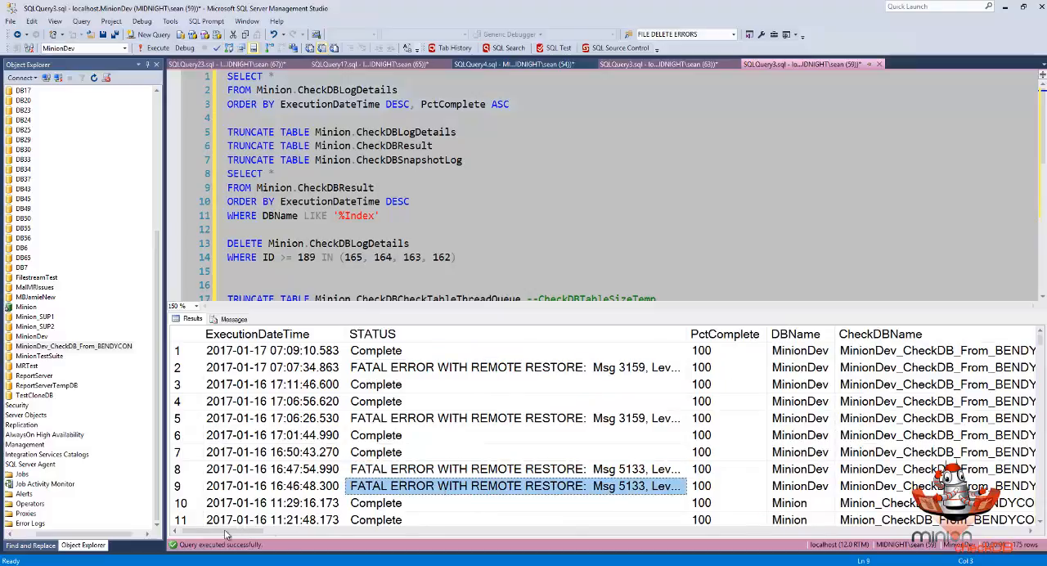
pyautogui.moveTo(226, 533); pyautogui.dragTo(204, 533)
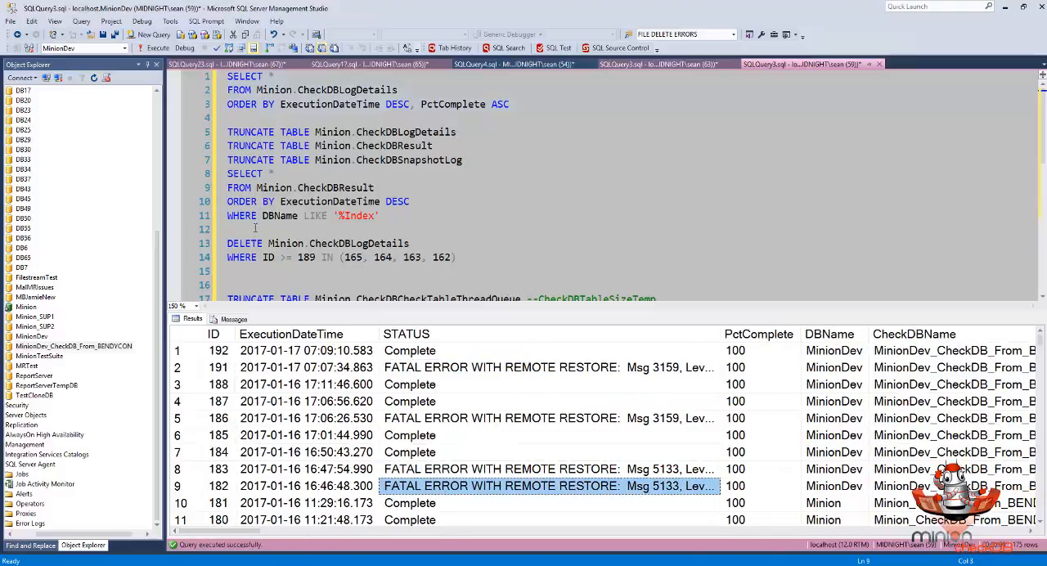
pyautogui.click(395, 372)
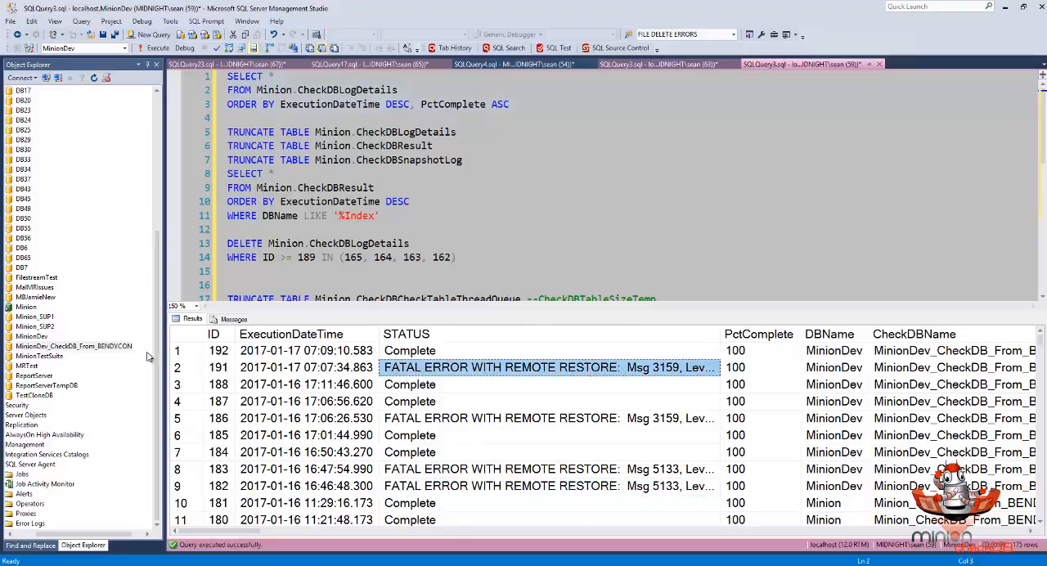
# - Collapse the MINIONDEVCON server in the object tree and expand the localhost server
pyautogui.click(146, 350)
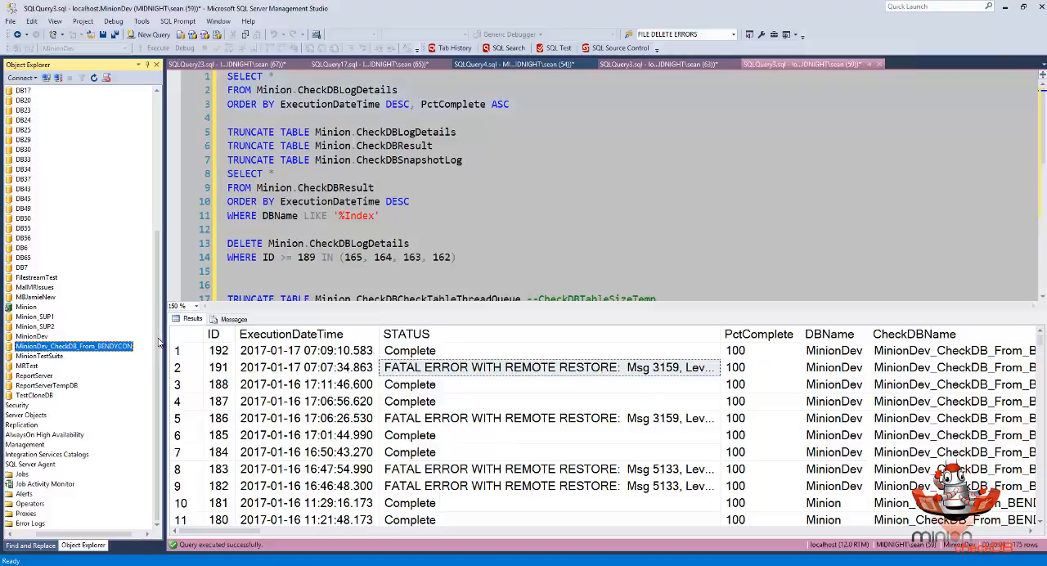
pyautogui.scroll(7, 158, 330)
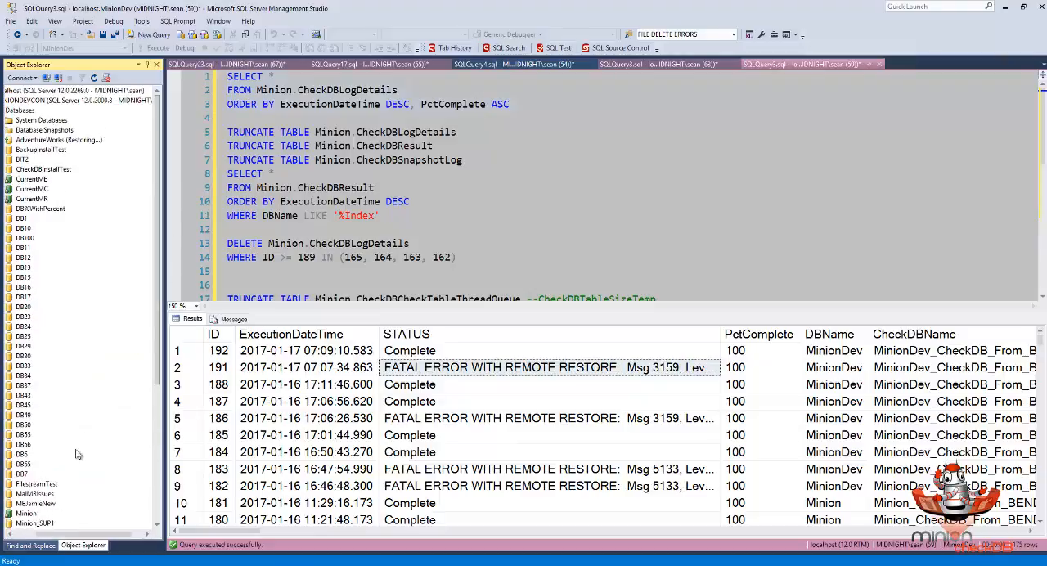
pyautogui.moveTo(63, 537); pyautogui.dragTo(41, 537)
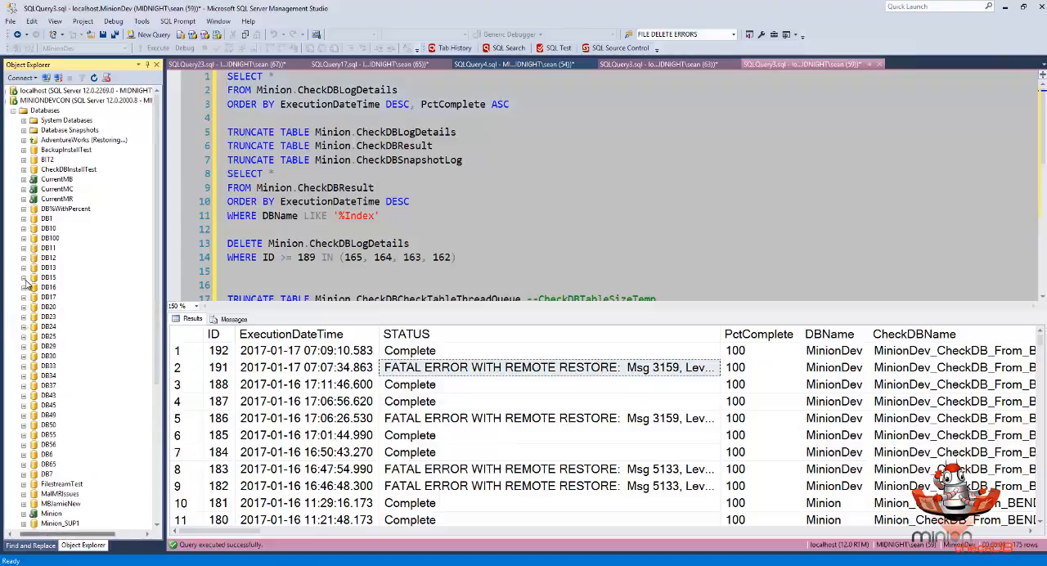
pyautogui.doubleClick(33, 100)
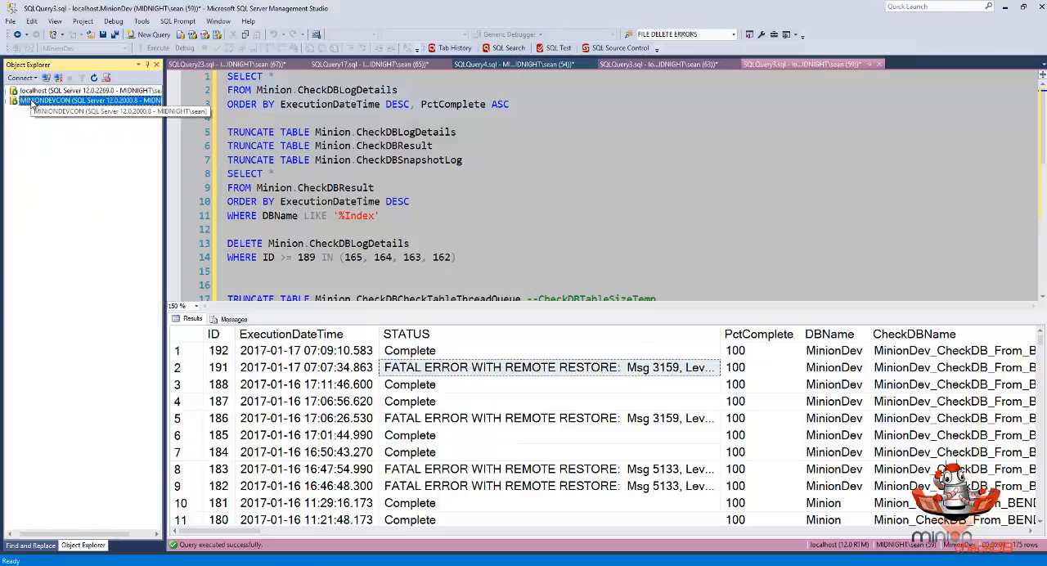
pyautogui.doubleClick(31, 91)
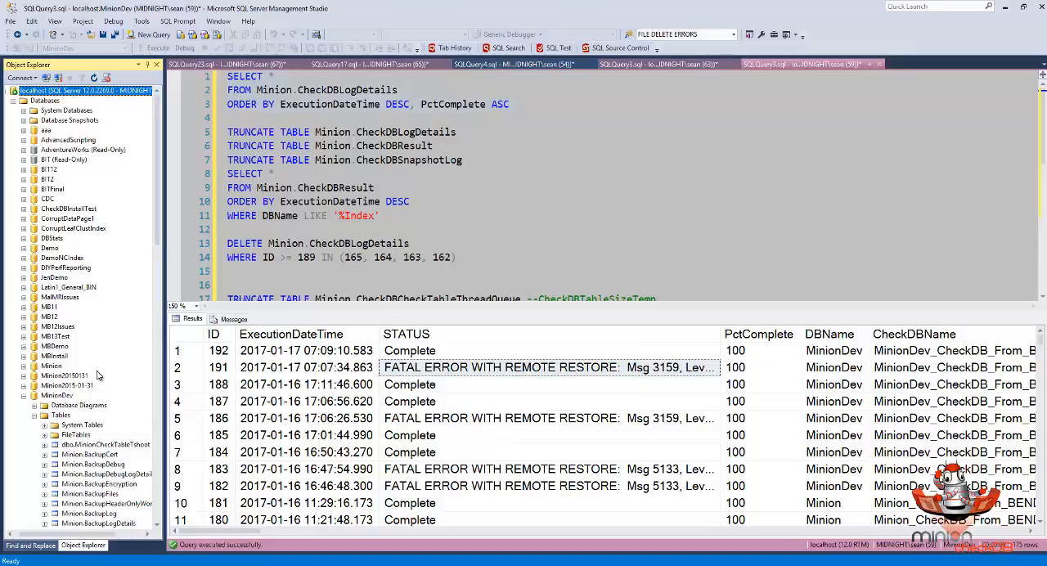
# - Open the rows of MinionDev's Minion.BackupRestoreTuningThresholds table for editing
pyautogui.scroll(-9, 96, 374)
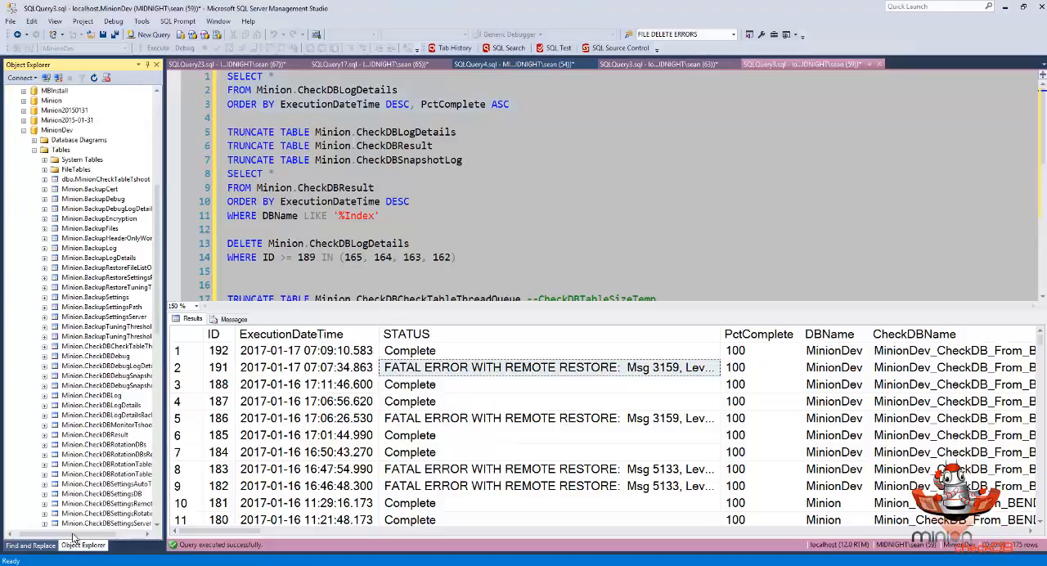
pyautogui.moveTo(72, 536); pyautogui.dragTo(91, 535)
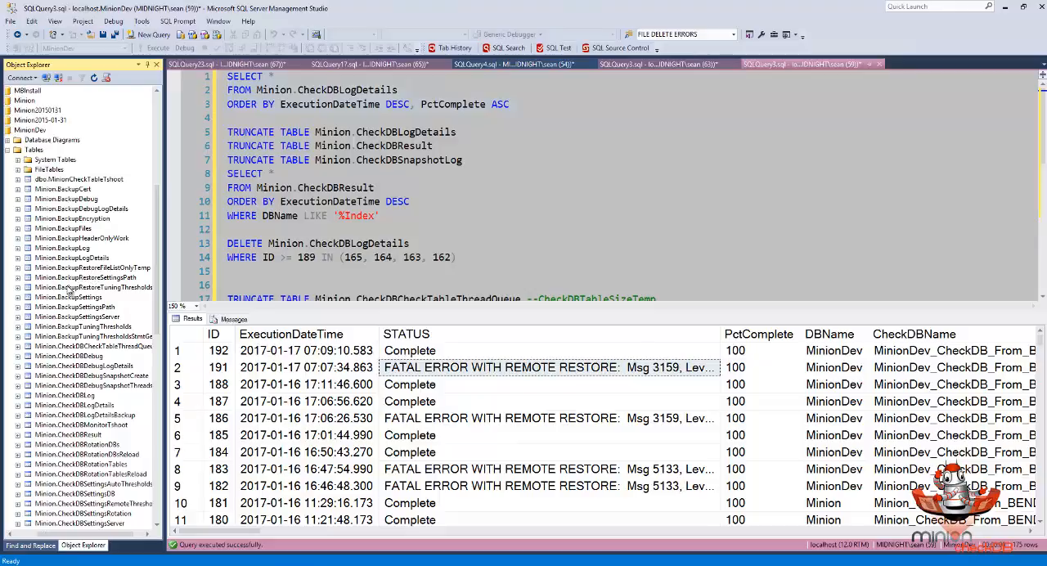
pyautogui.click(70, 287)
pyautogui.rightClick(70, 287)
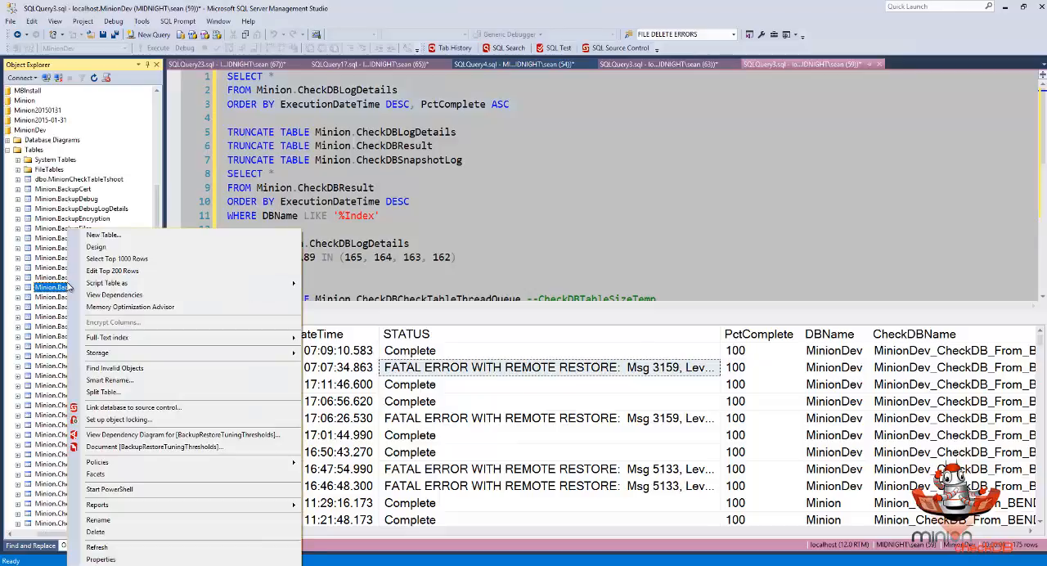
pyautogui.click(99, 274)
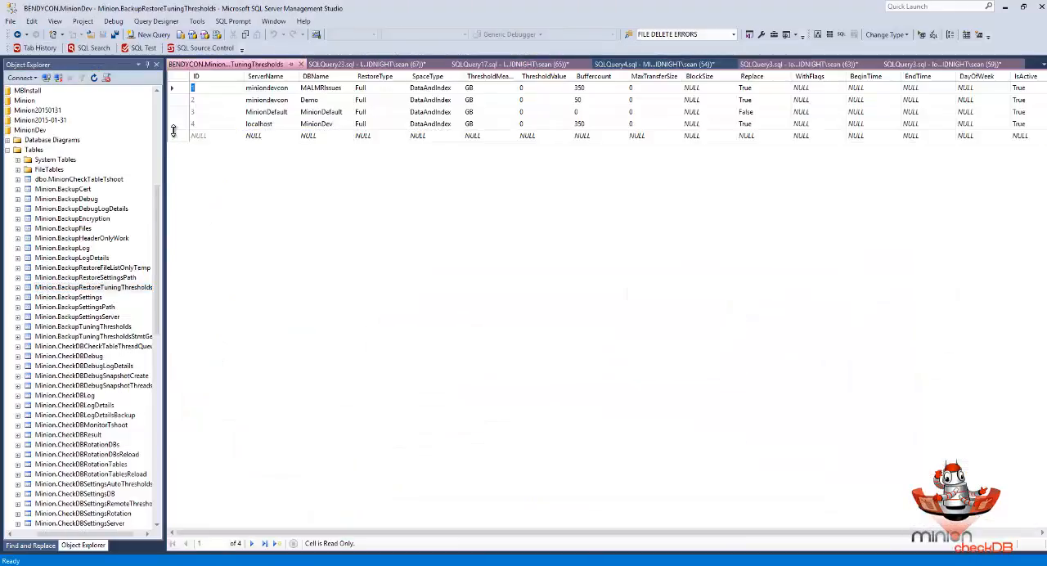
# - Set Replace to 1 (True) in the MinionDefault row of the restore tuning thresholds and close the table
pyautogui.click(229, 114)
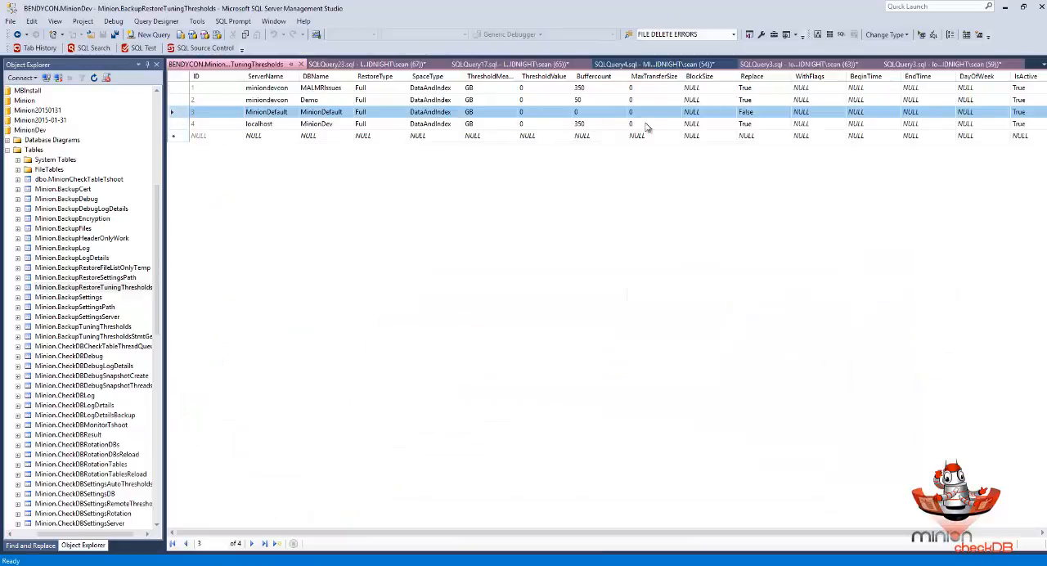
pyautogui.click(748, 111)
pyautogui.write('1')
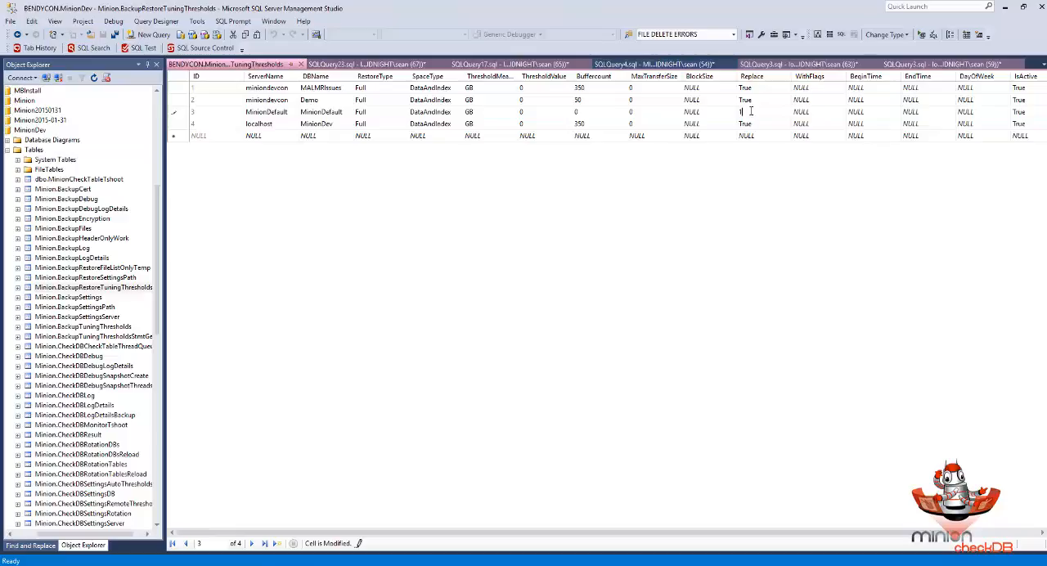
pyautogui.click(748, 124)
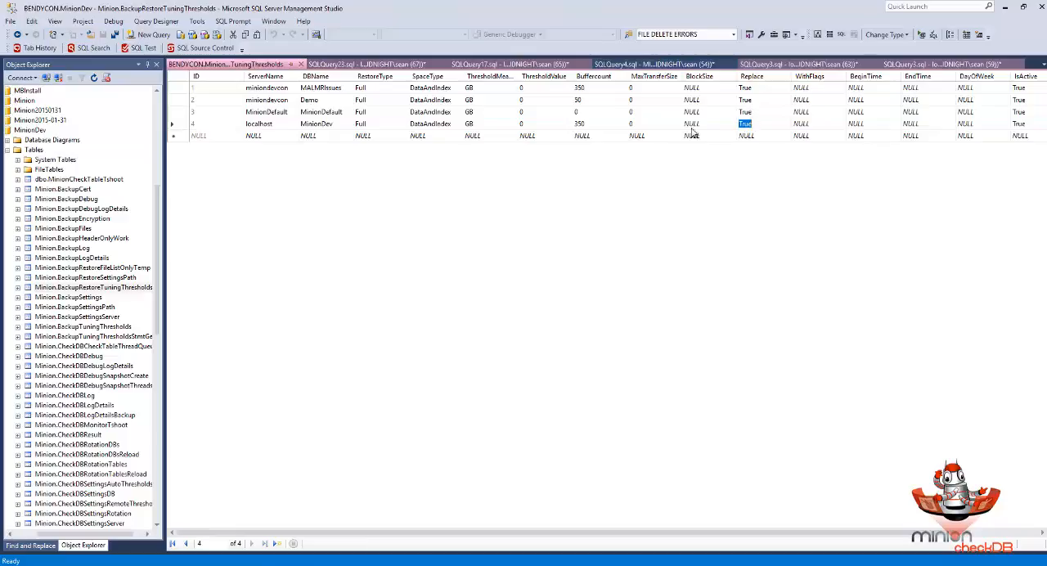
pyautogui.click(300, 64)
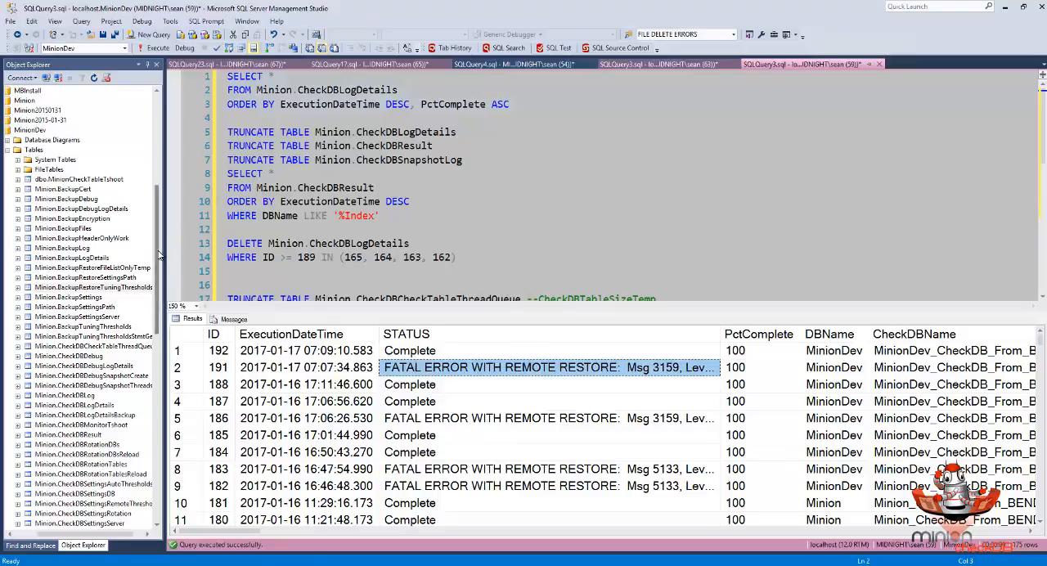
# - Open the Minion.CheckDBSettingsDB rows for editing and widen the PreferredDBName column to read the MinionDev row's full value
pyautogui.click(153, 286)
pyautogui.scroll(-4, 155, 280)
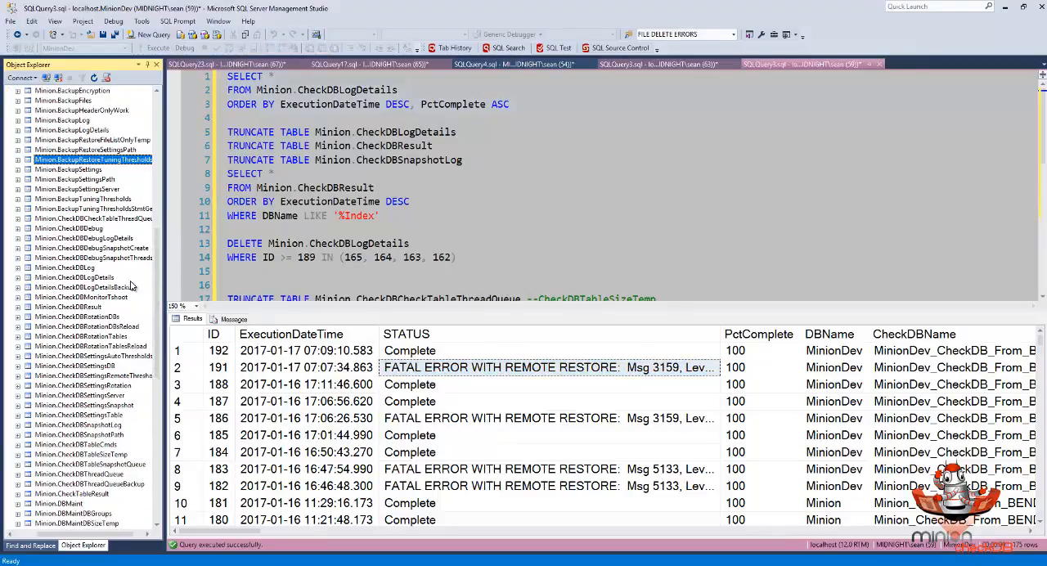
pyautogui.rightClick(77, 365)
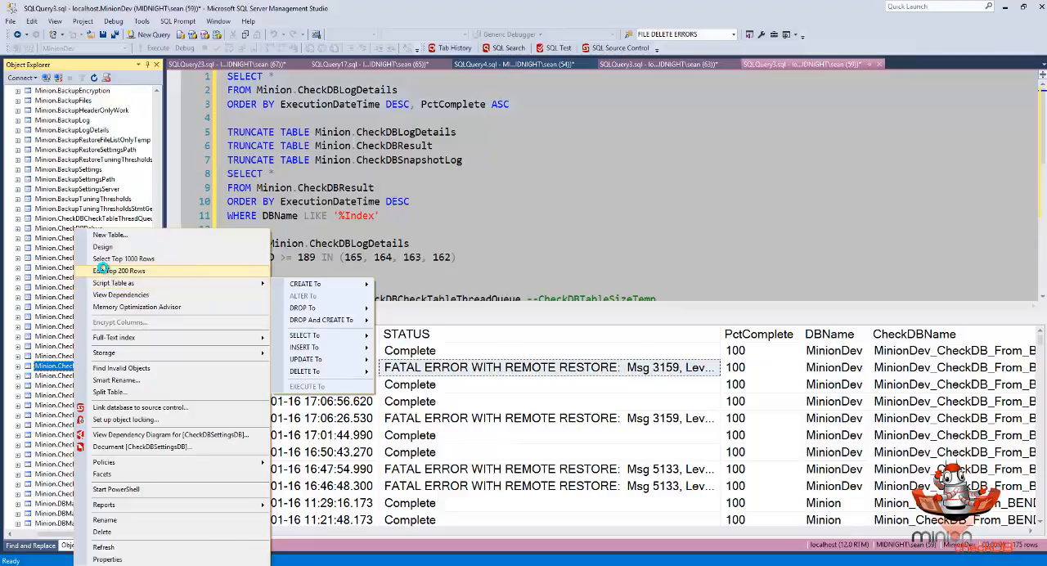
pyautogui.click(105, 271)
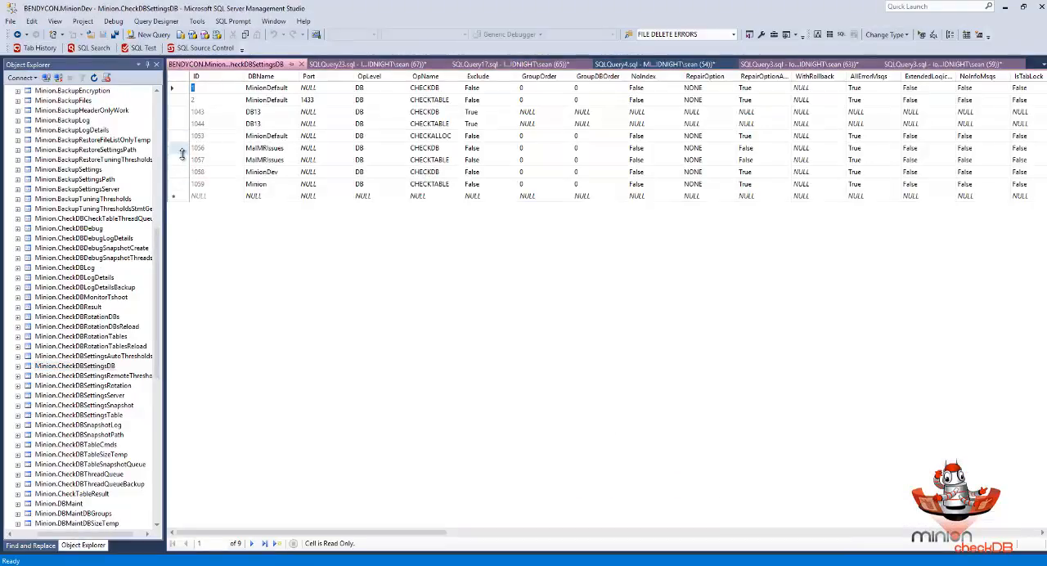
pyautogui.click(180, 173)
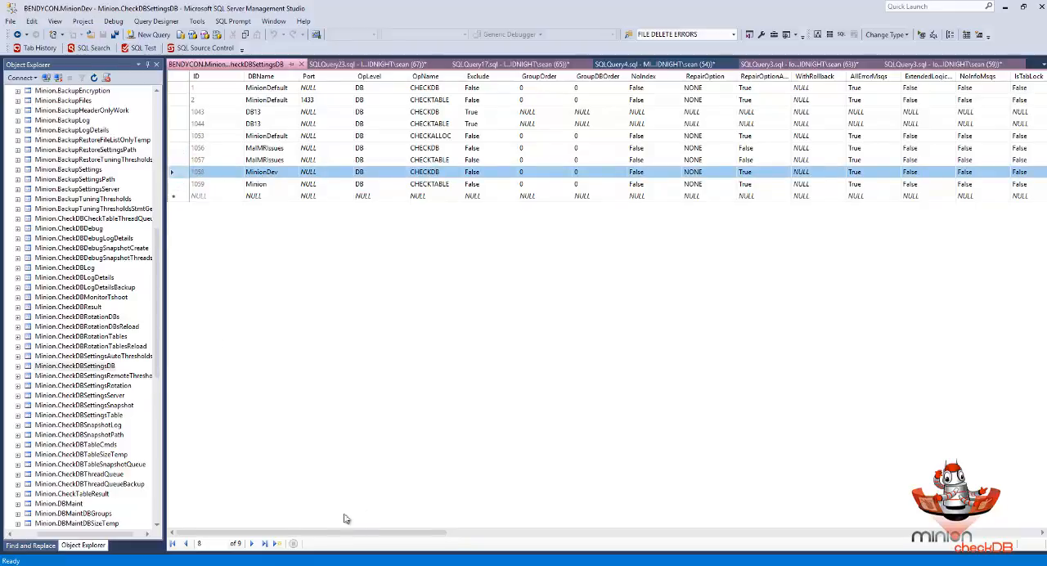
pyautogui.moveTo(345, 538); pyautogui.dragTo(639, 540)
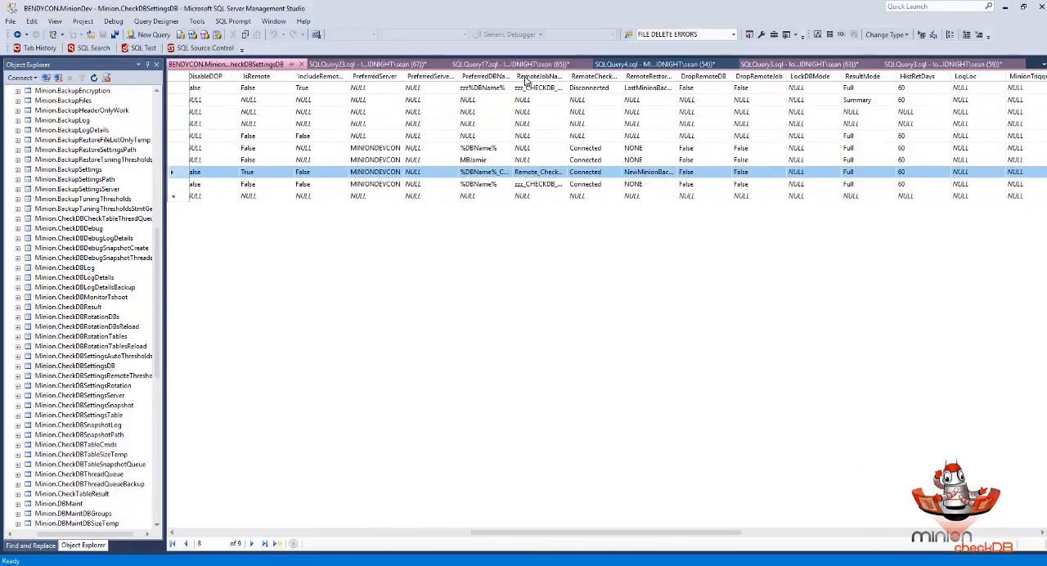
pyautogui.doubleClick(511, 75)
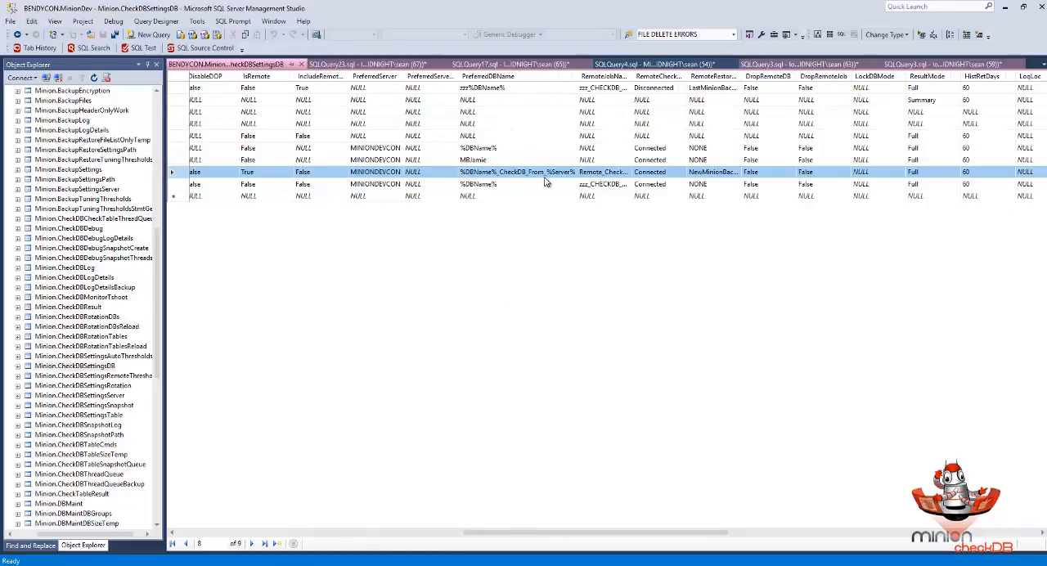
# - Try appending %Date% to the MinionDev row's PreferredDBName, discard the edit and close the settings table
pyautogui.click(575, 173)
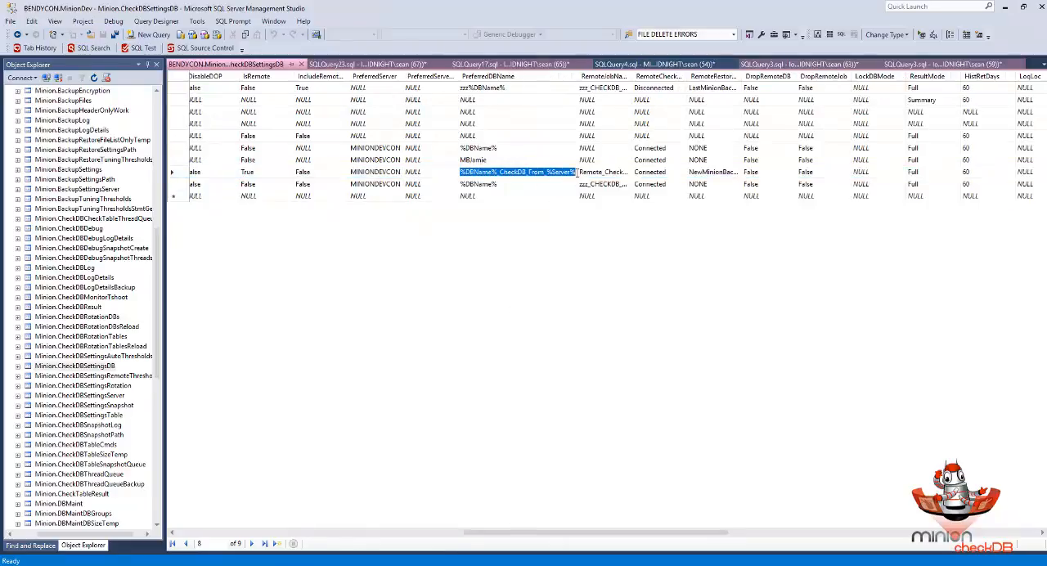
pyautogui.click(577, 172)
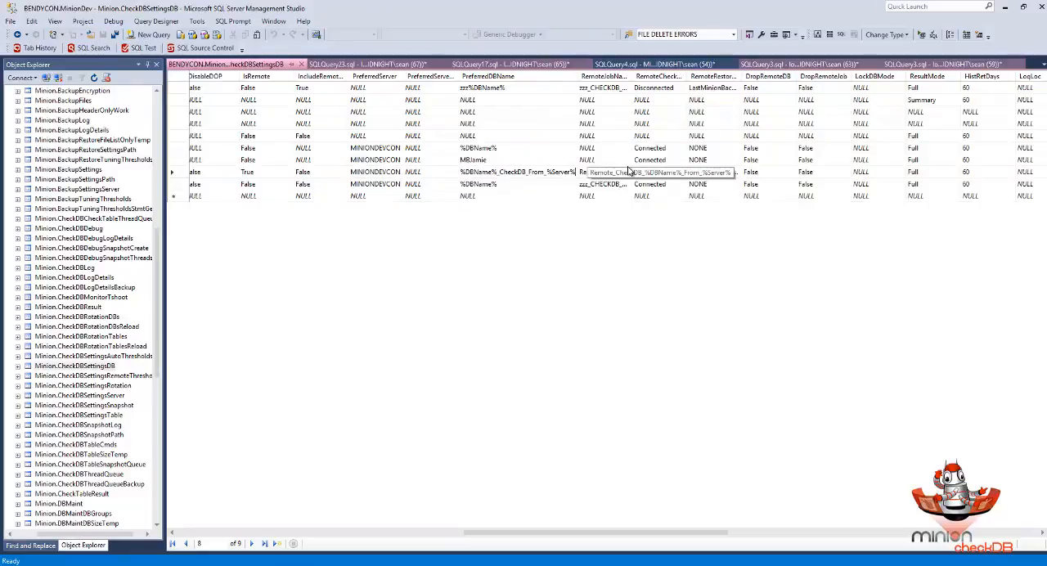
pyautogui.write('%Date%')
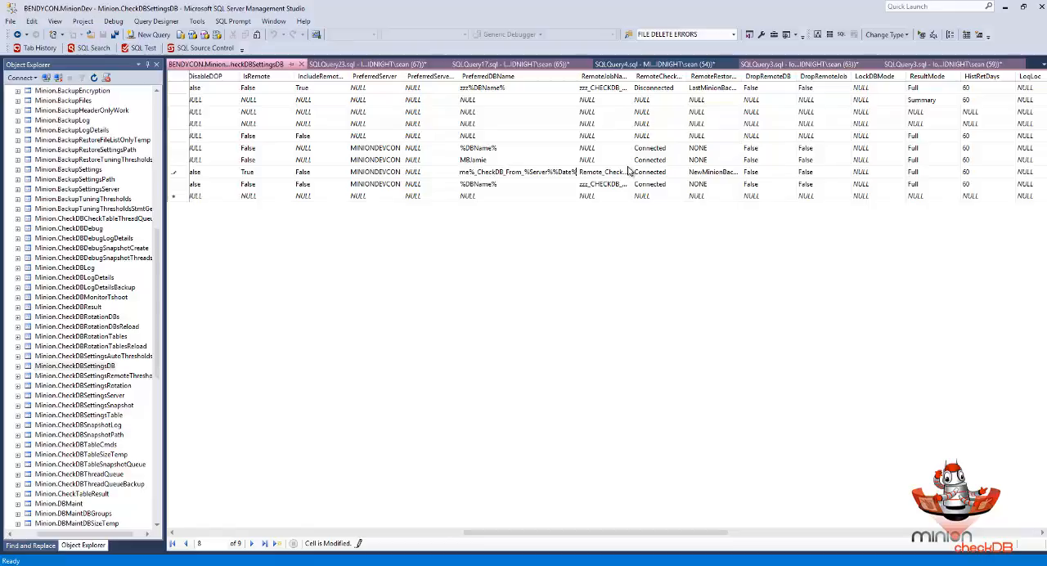
pyautogui.press('BackSpace')
pyautogui.press('BackSpace')
pyautogui.press('BackSpace')
pyautogui.press('BackSpace')
pyautogui.press('BackSpace')
pyautogui.press('BackSpace')
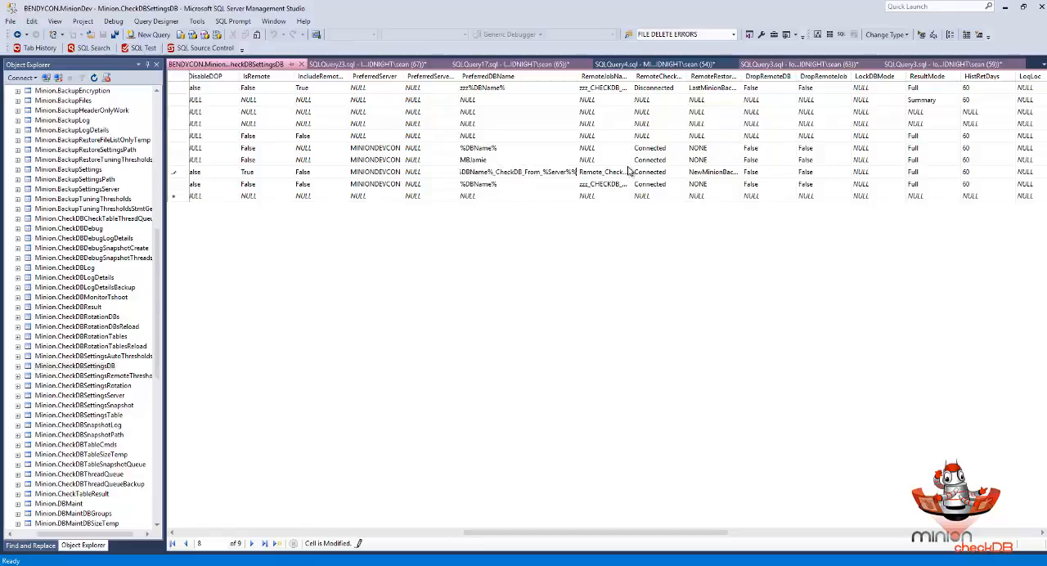
pyautogui.hotkey('ctrl', 'a')
pyautogui.press('Delete')
pyautogui.click(568, 199)
pyautogui.click(172, 173)
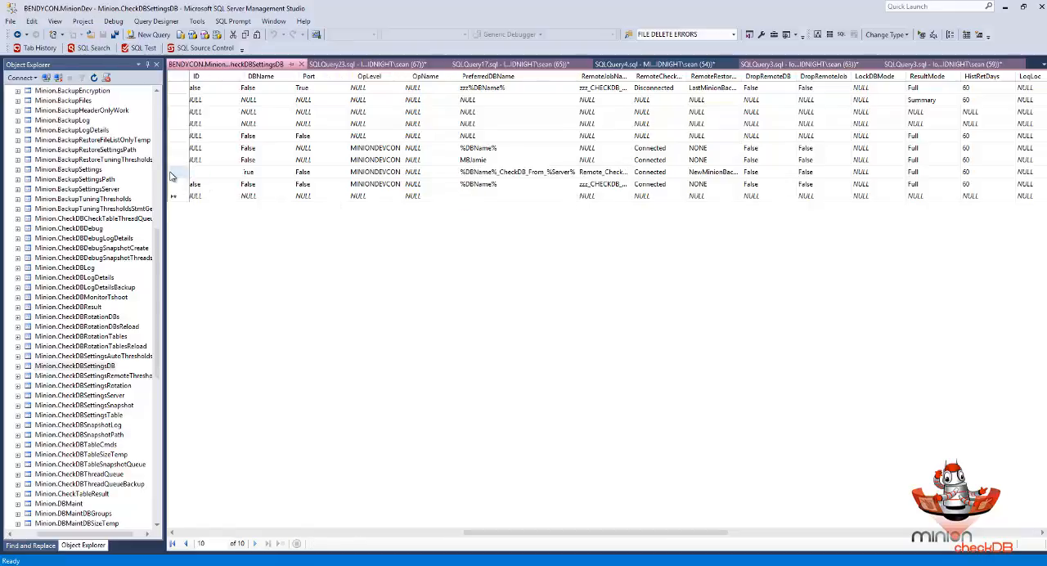
pyautogui.click(173, 100)
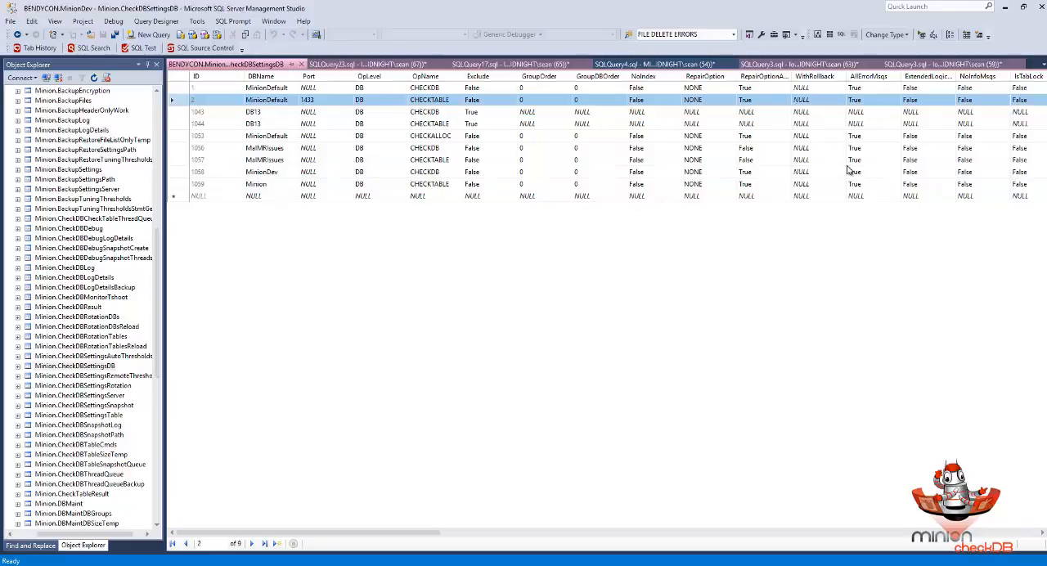
pyautogui.click(301, 64)
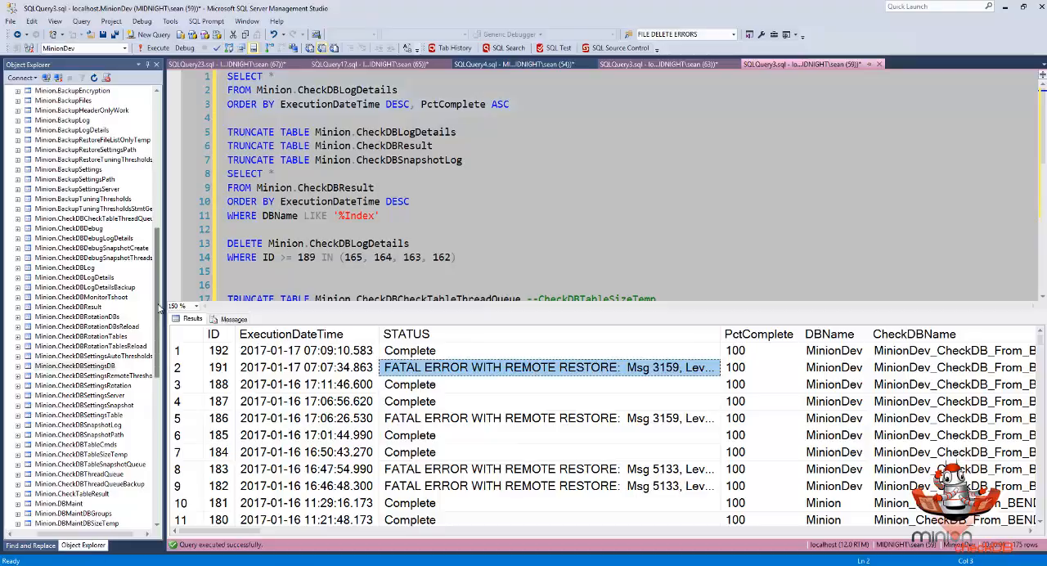
# - Run Minion.CheckDBMaster again for MinionDev with the CHECKDB operation
pyautogui.moveTo(159, 307); pyautogui.dragTo(164, 198)
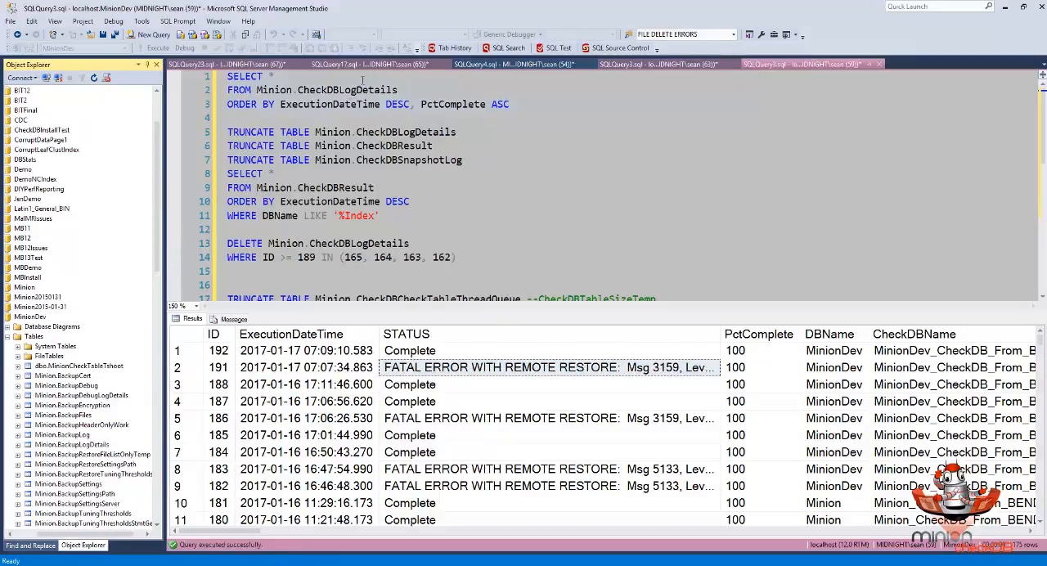
pyautogui.click(666, 64)
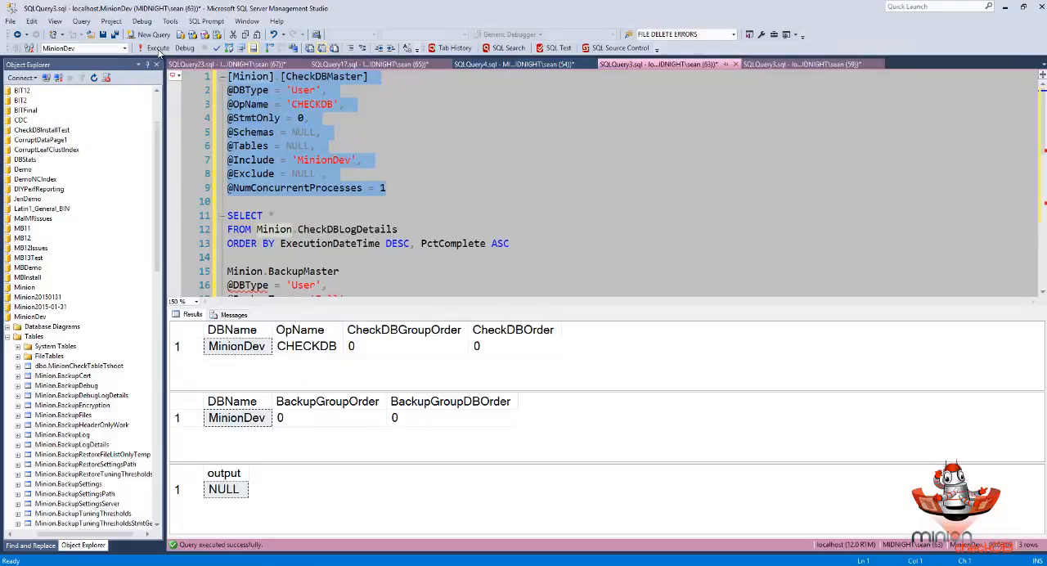
pyautogui.click(161, 49)
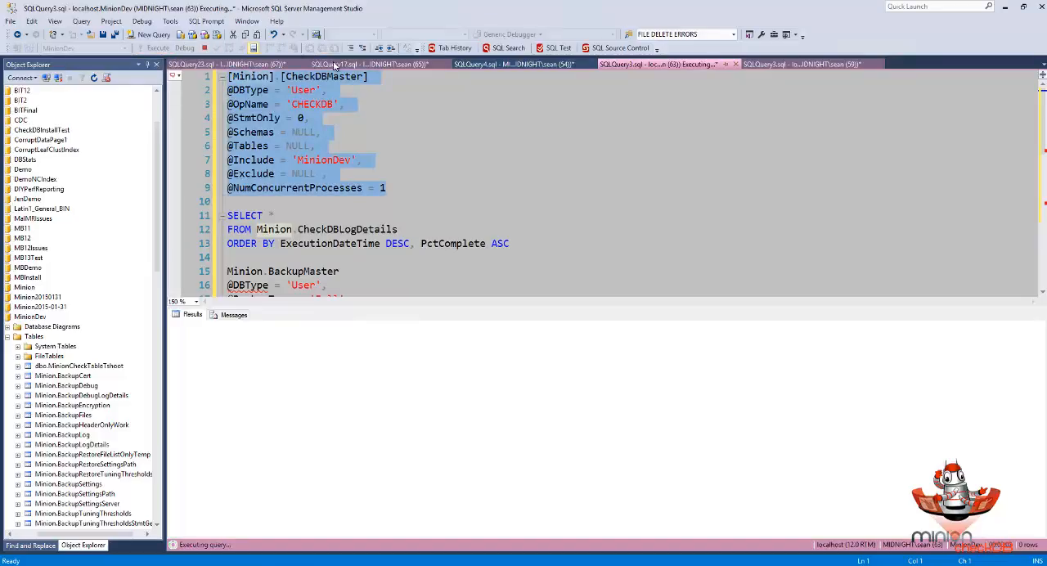
# - Query Minion.CheckDBLogDetails again and check the STATUS of the newest run
pyautogui.click(778, 65)
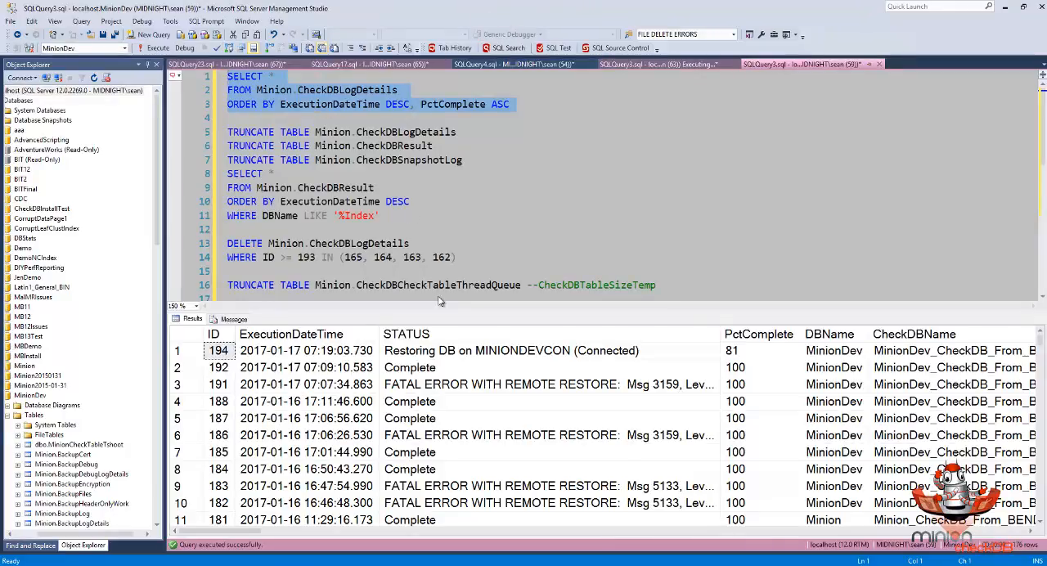
pyautogui.click(405, 357)
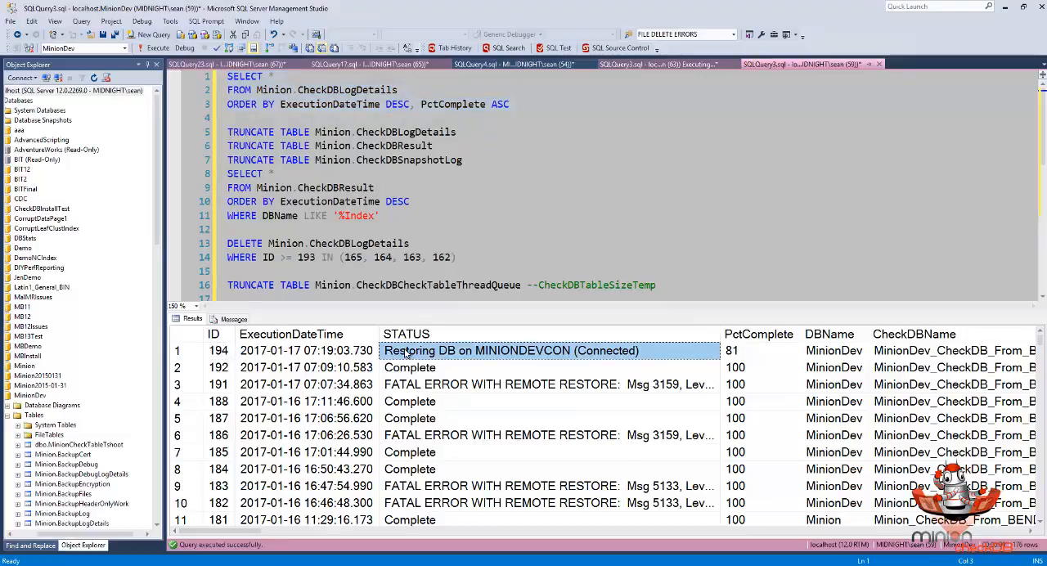